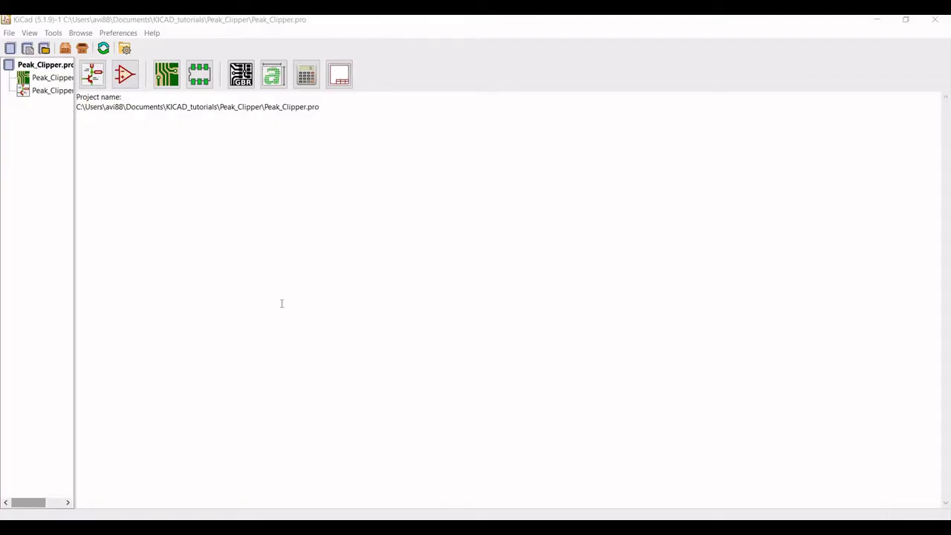
- Open the Peak_Clipper schematic and place an LM741 operational amplifier from the Amplifier_Operational library near the sheet's centre
double_click(47, 93)
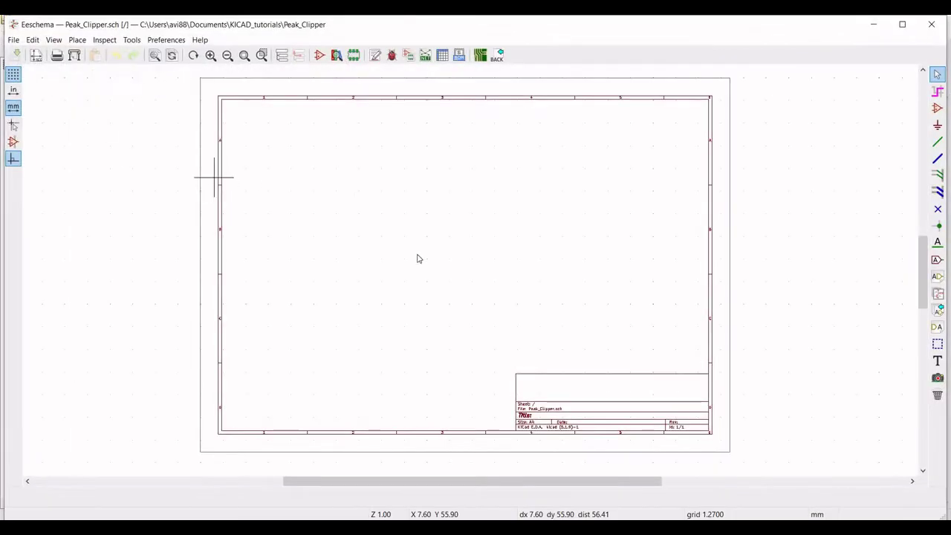
scroll(469, 274, up, 4)
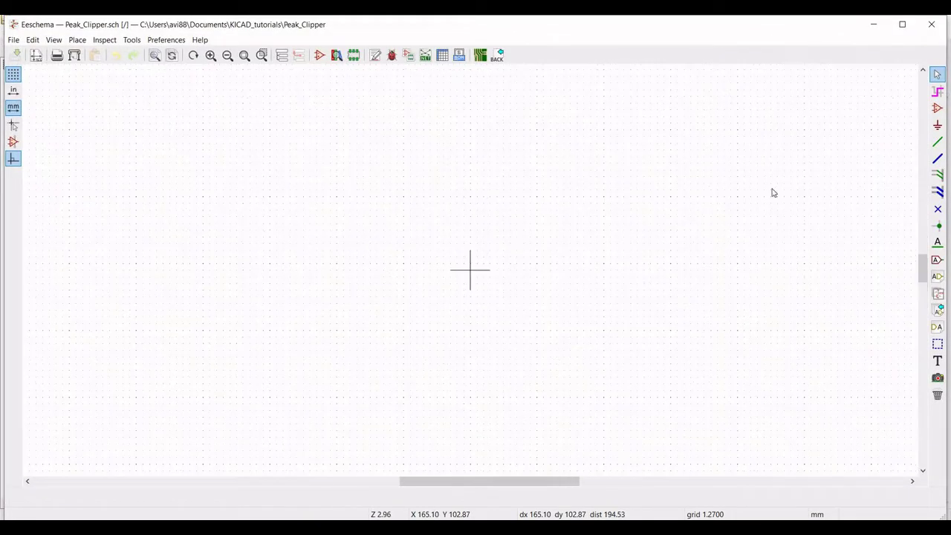
click(937, 108)
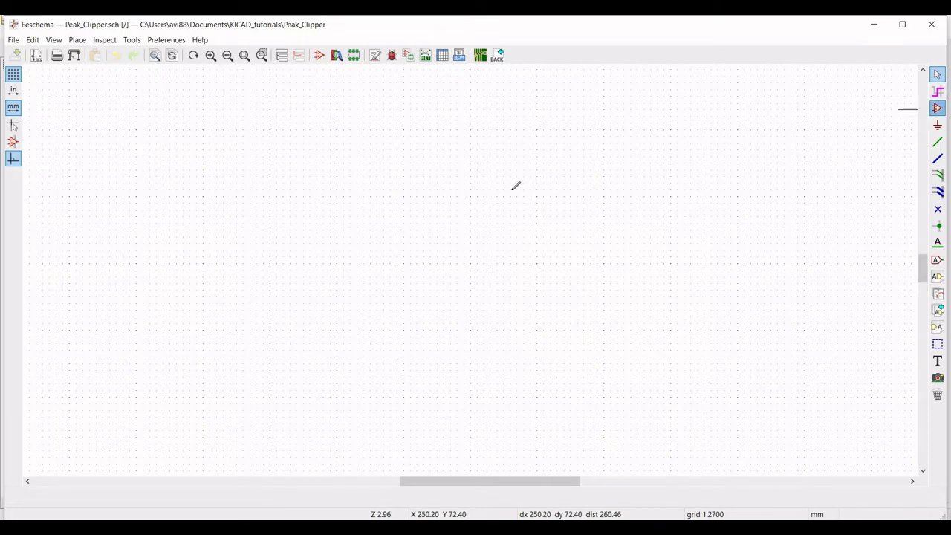
click(404, 259)
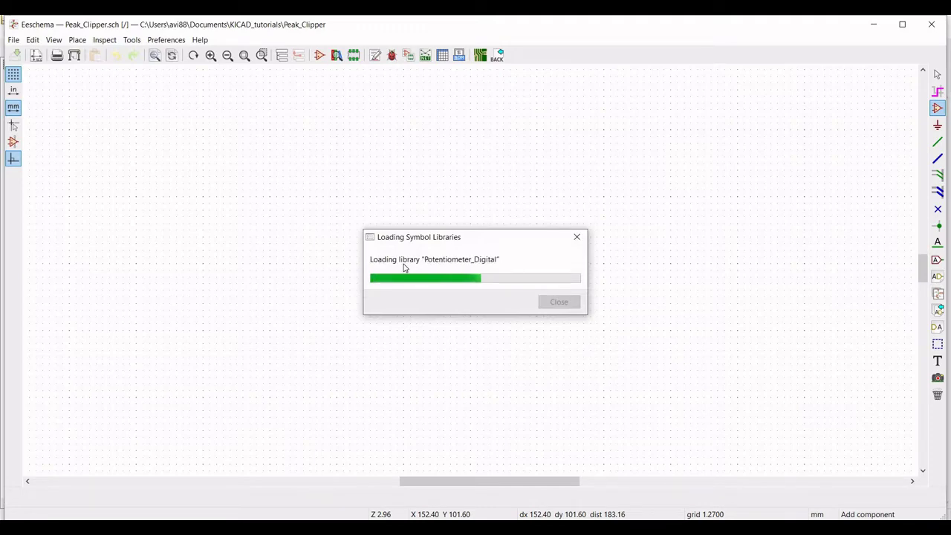
click(107, 104)
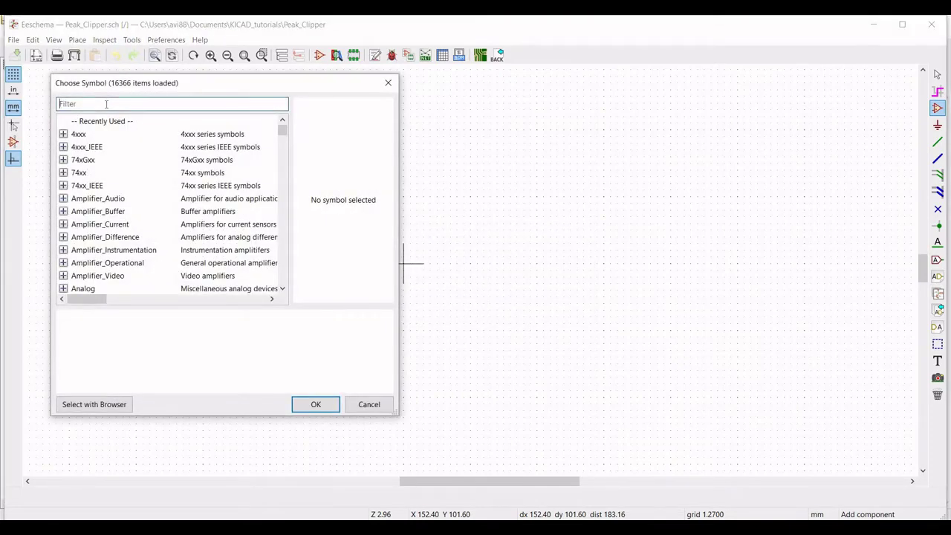
text(LM)
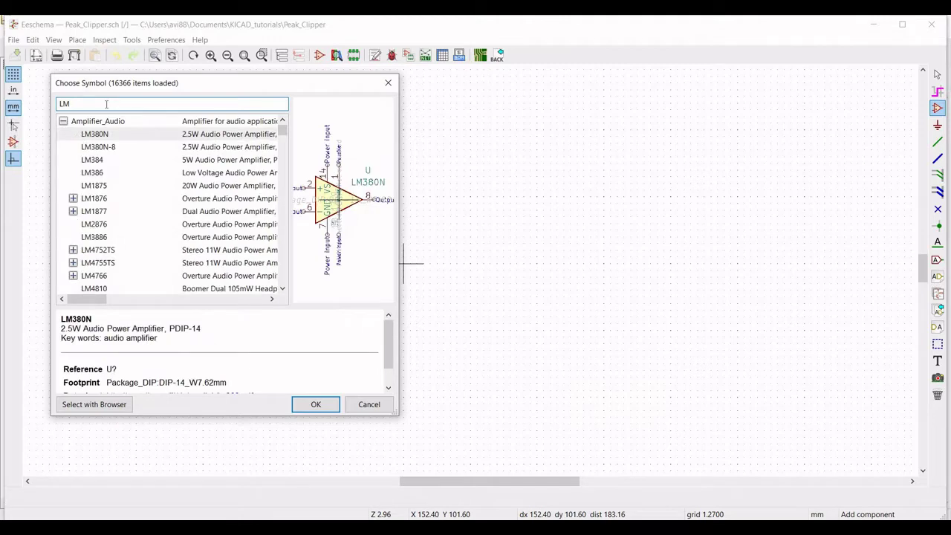
text(741)
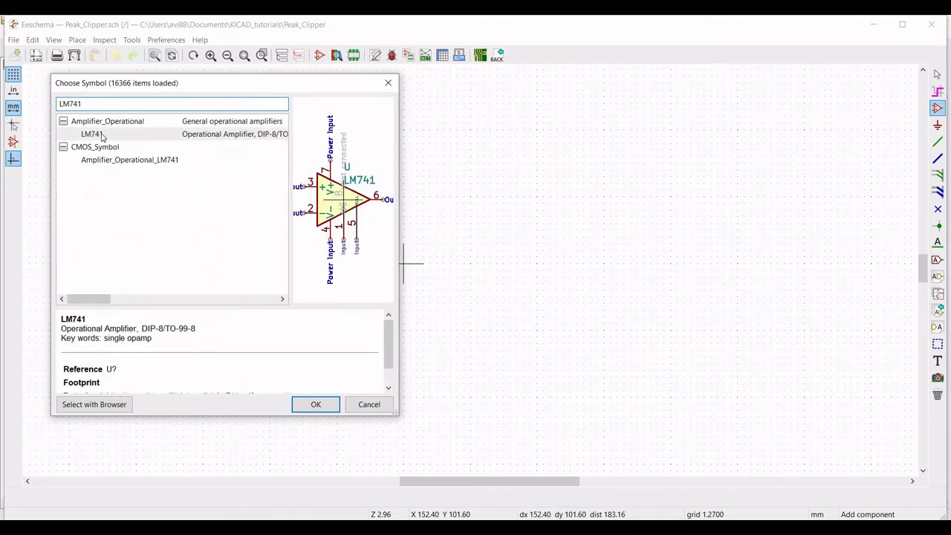
key(Tab)
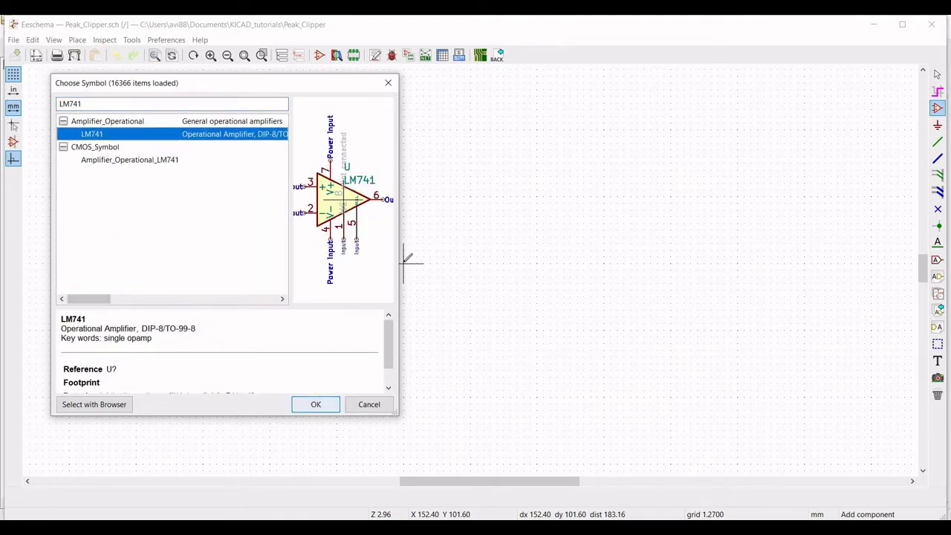
click(315, 404)
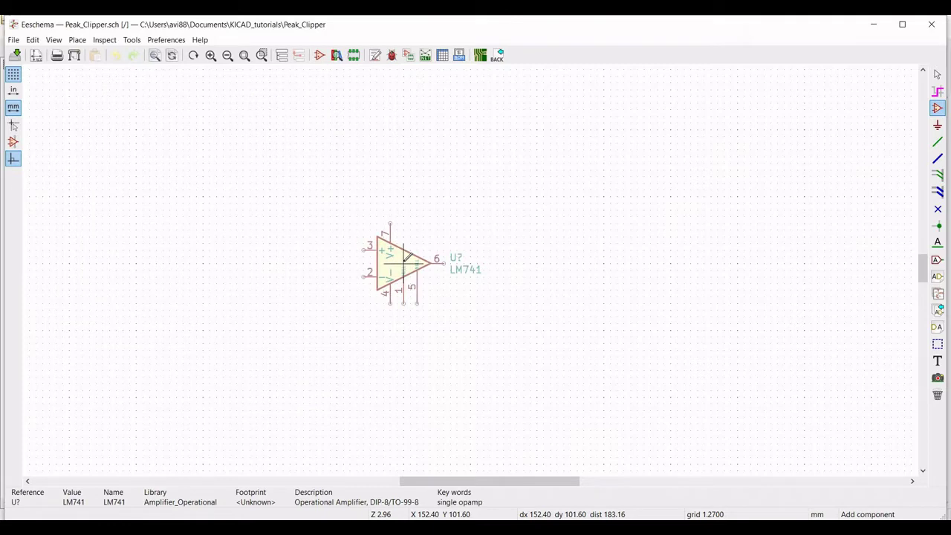
click(405, 260)
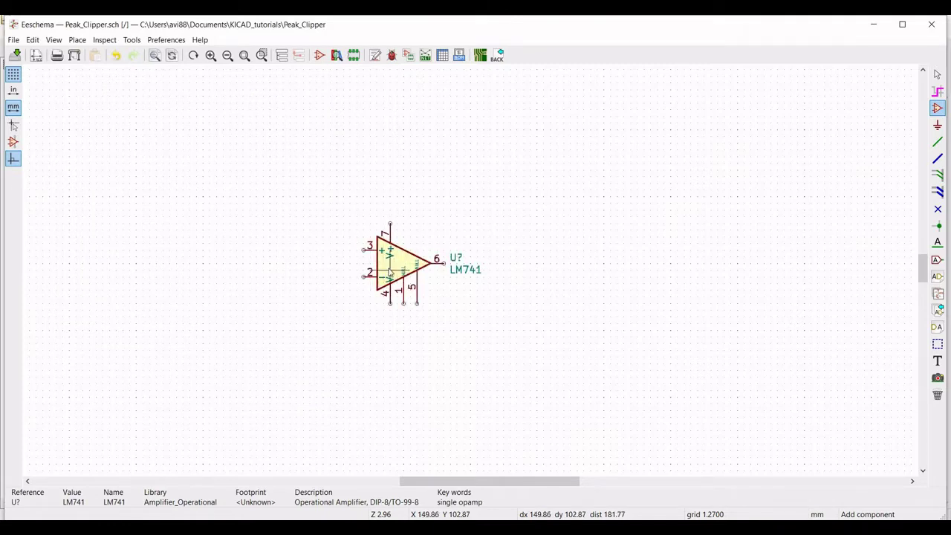
- Set the LM741 op-amp's reference to U1 in its symbol properties
right_click(389, 241)
mouse_move(515, 320)
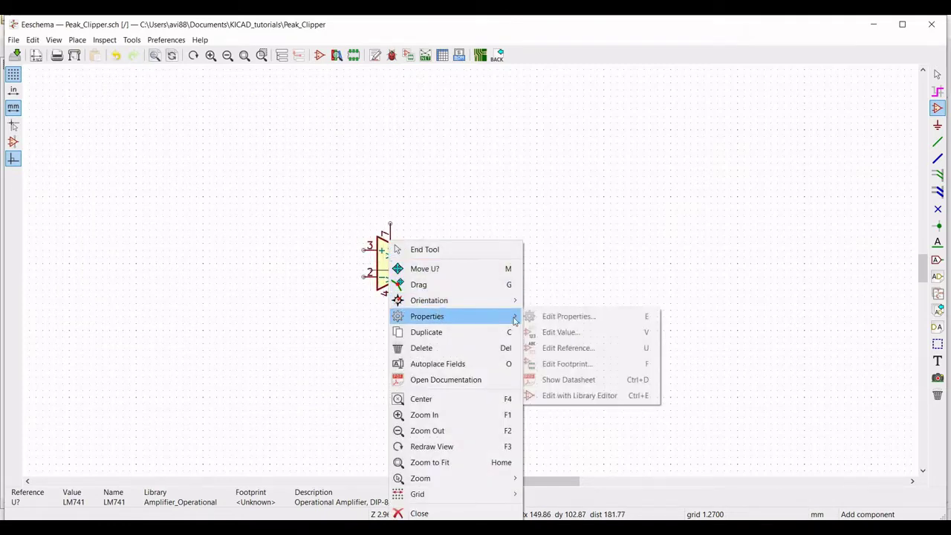
click(554, 316)
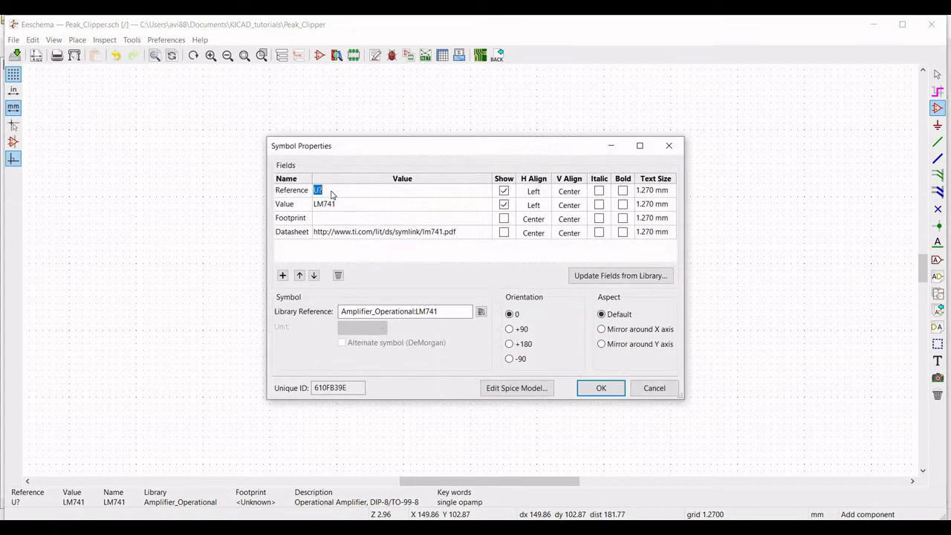
text(U1)
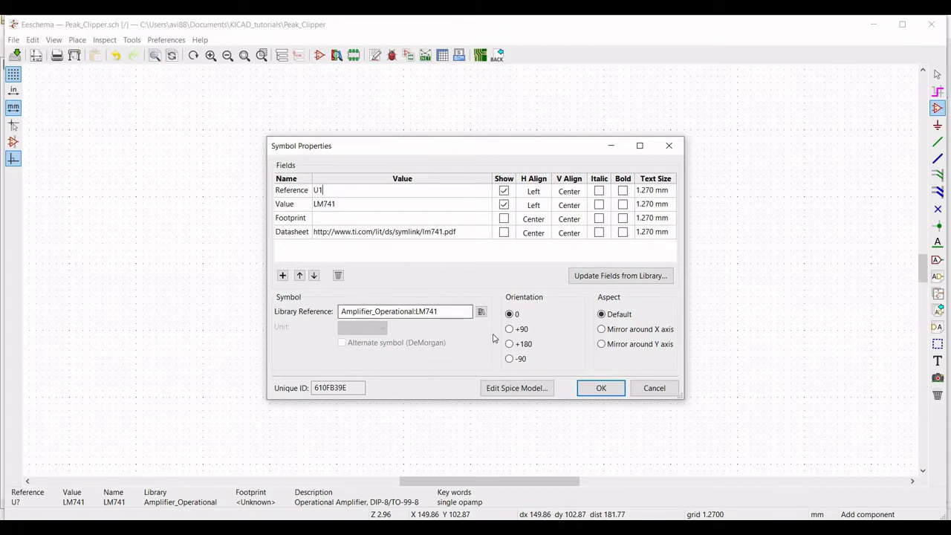
- Load the LM741.lib file from the KICAD_tutorials Models folder as the op-amp's SPICE model library
click(516, 388)
click(357, 101)
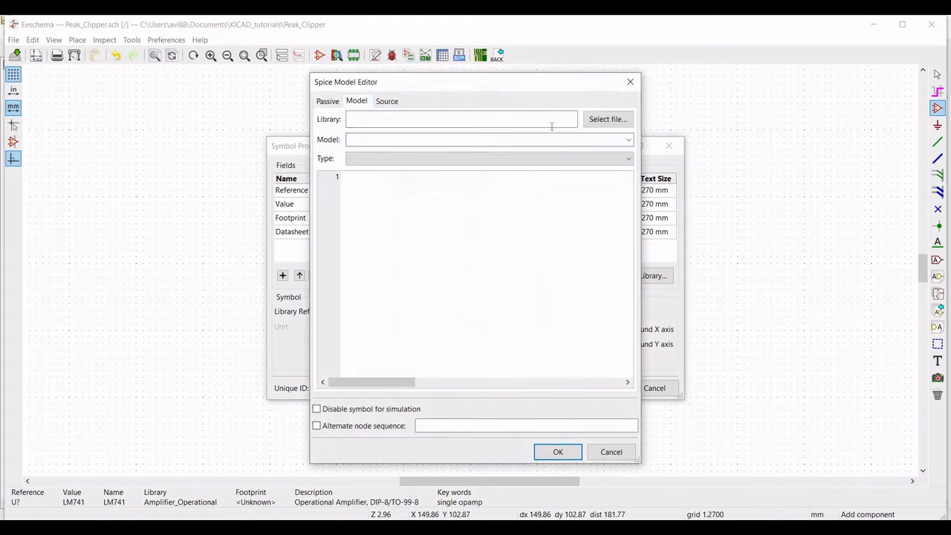
click(607, 119)
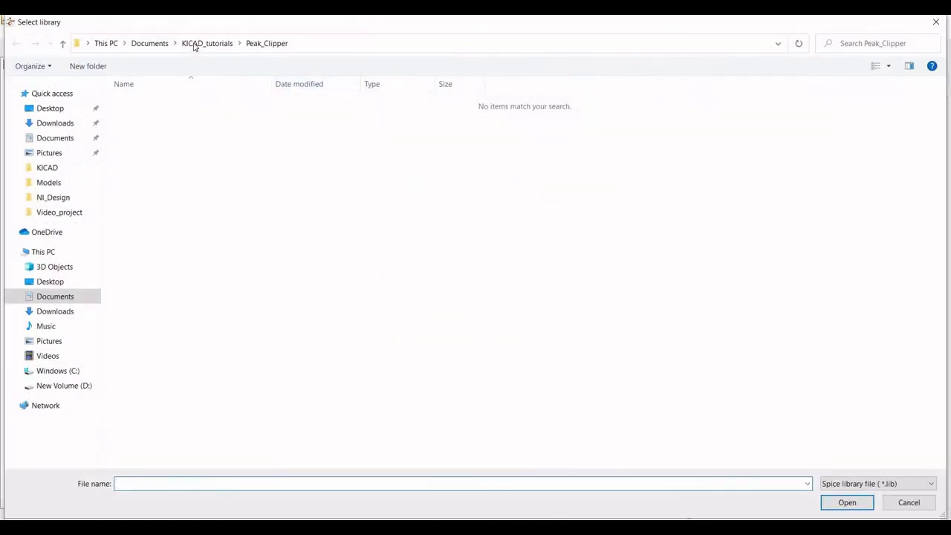
click(197, 44)
double_click(139, 223)
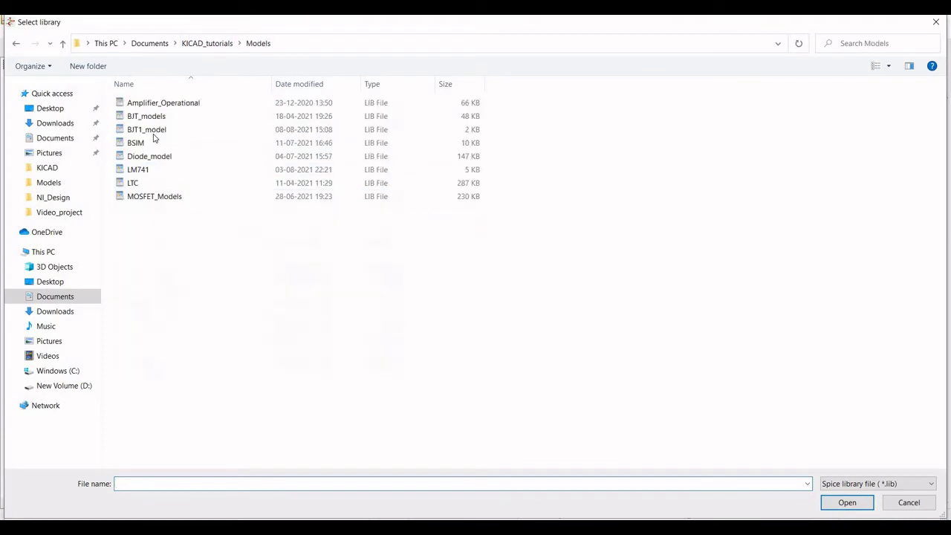
click(141, 171)
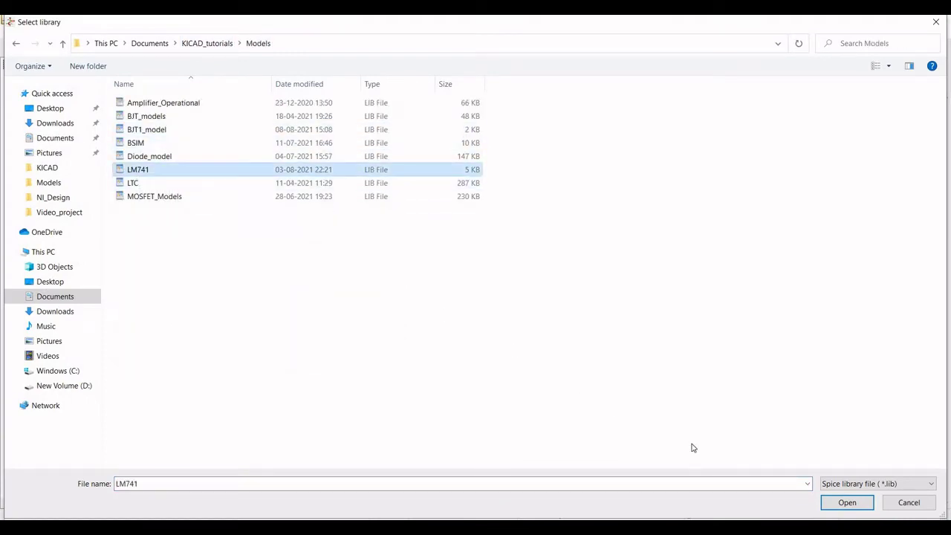
click(837, 504)
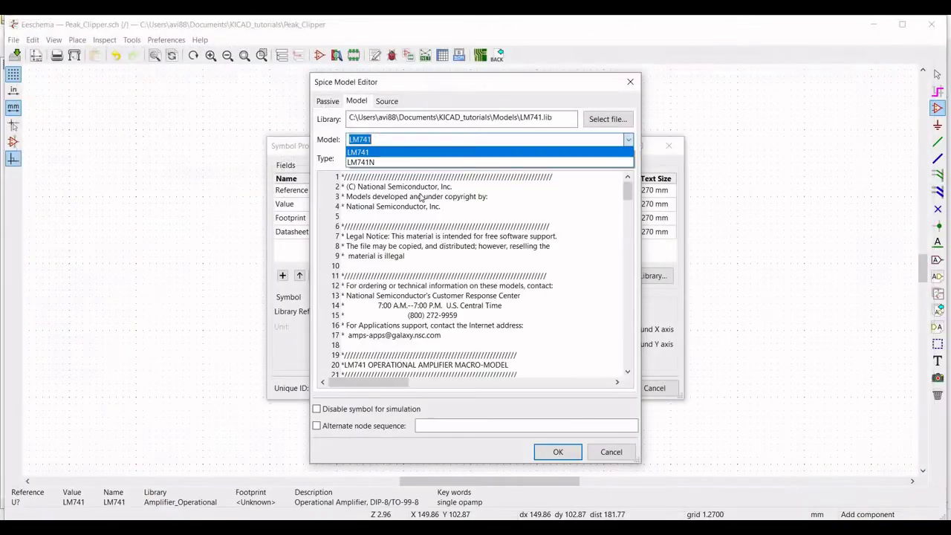
- Use the LM741 subcircuit with alternate node sequence 3 2 4 7 6, and flip the op-amp vertically so pin 2 is above pin 3
click(335, 233)
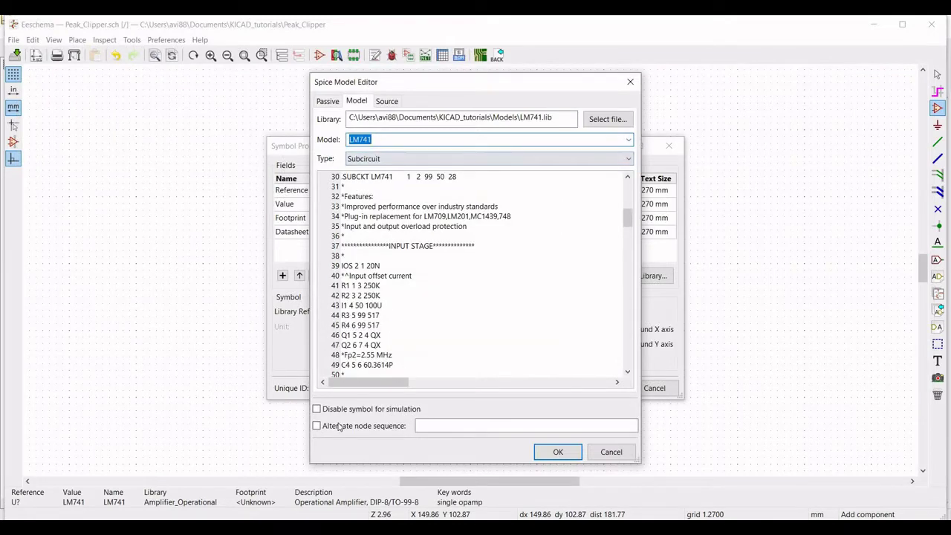
click(316, 426)
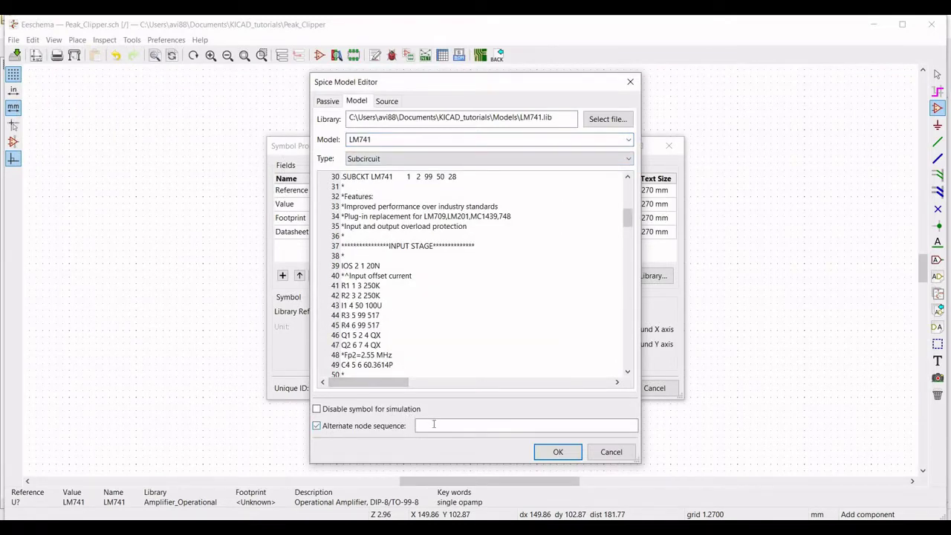
click(431, 424)
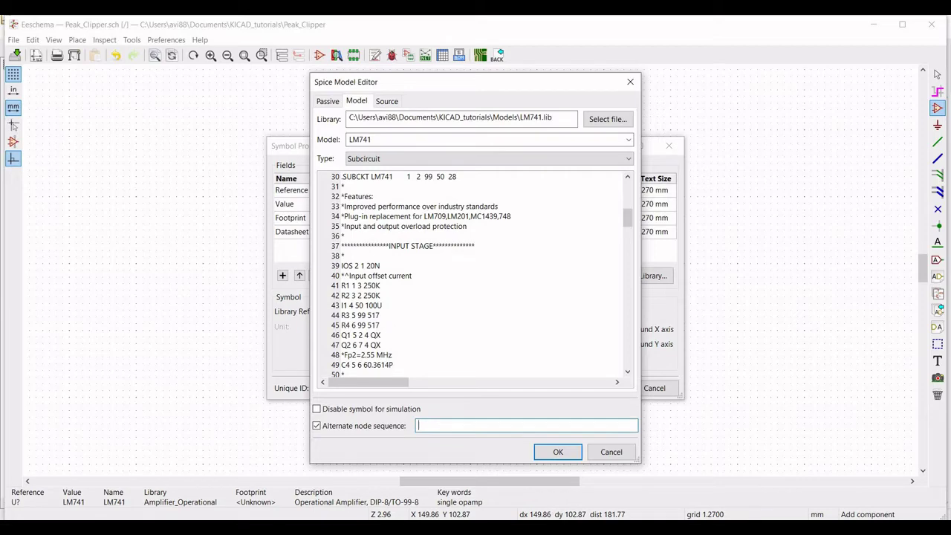
text(3 2 4 7 6)
click(559, 453)
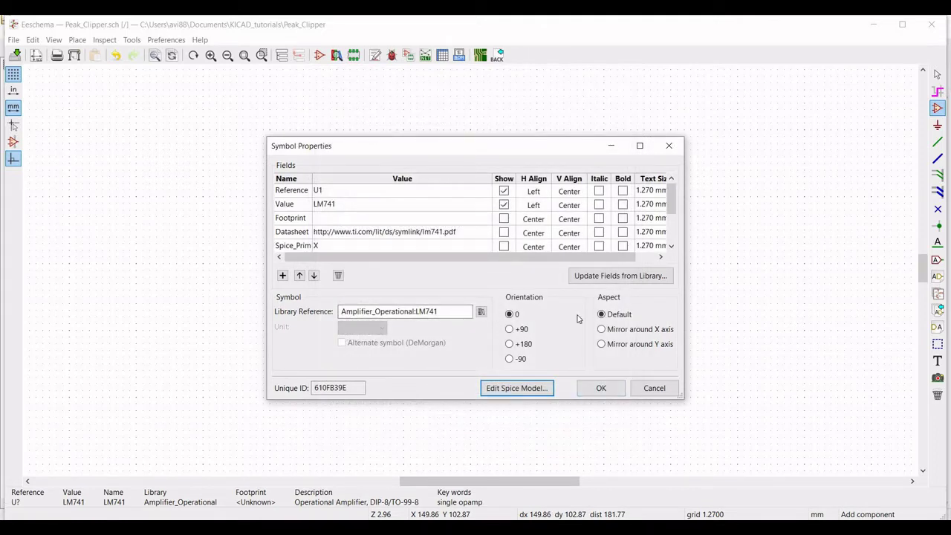
click(599, 387)
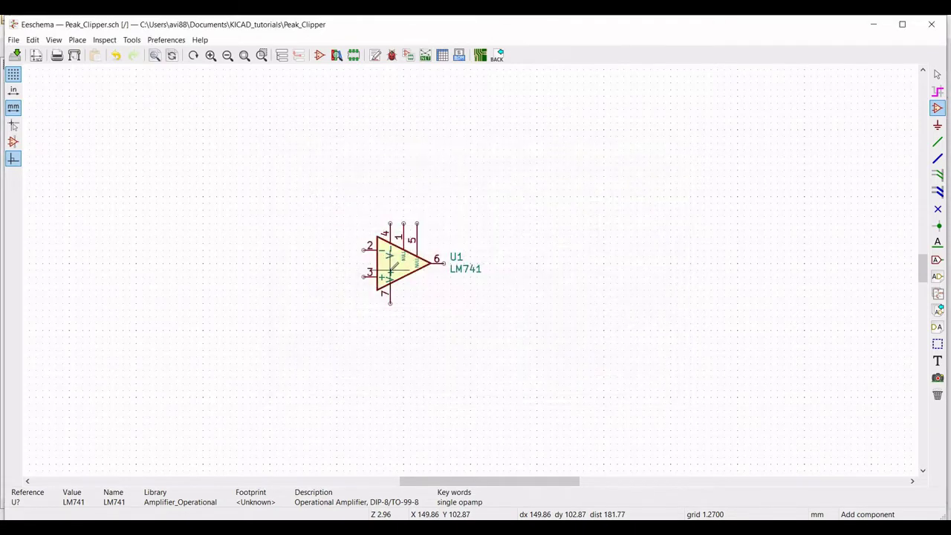
click(391, 269)
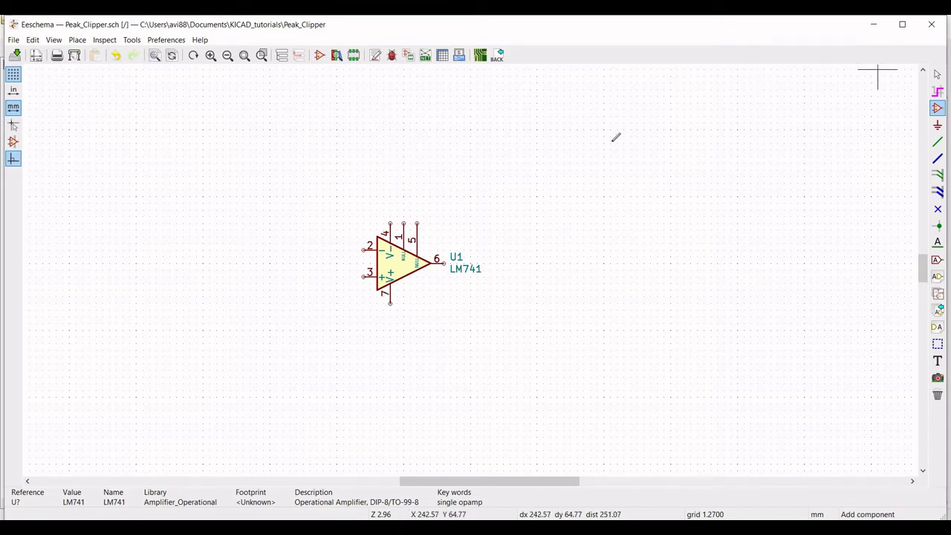
- Place a DIODE symbol from the pspice library above and slightly right of the op-amp
click(309, 108)
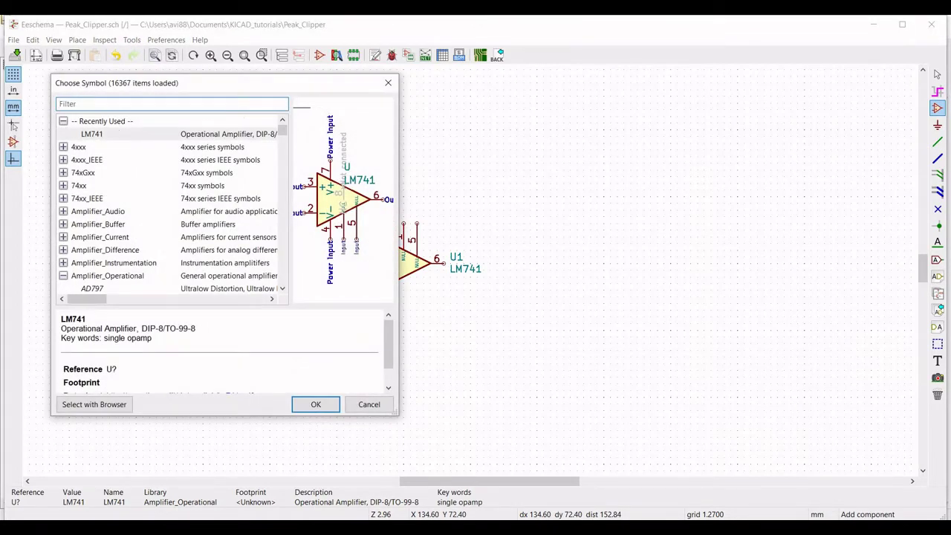
text(pspice)
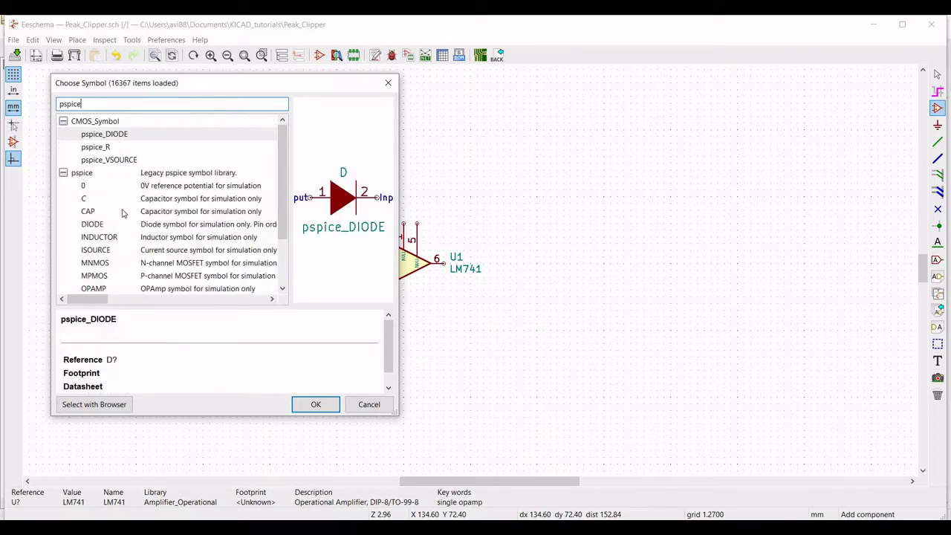
click(144, 227)
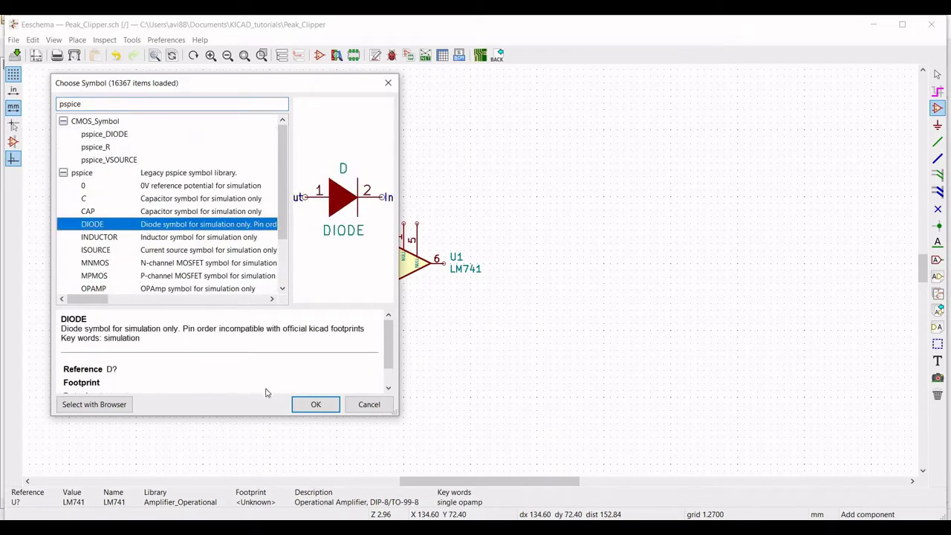
click(303, 410)
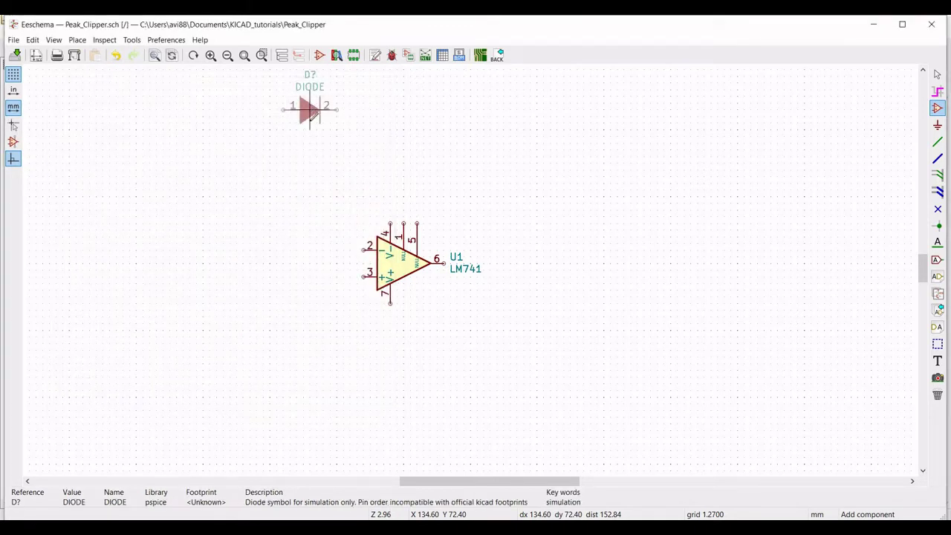
click(487, 98)
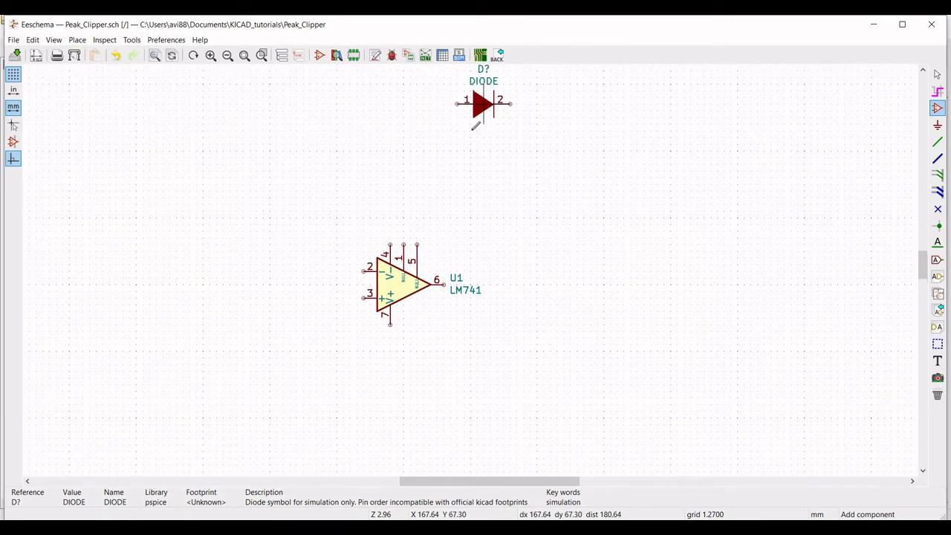
- Place a second pspice DIODE level with the first one, above and left of the op-amp
click(263, 104)
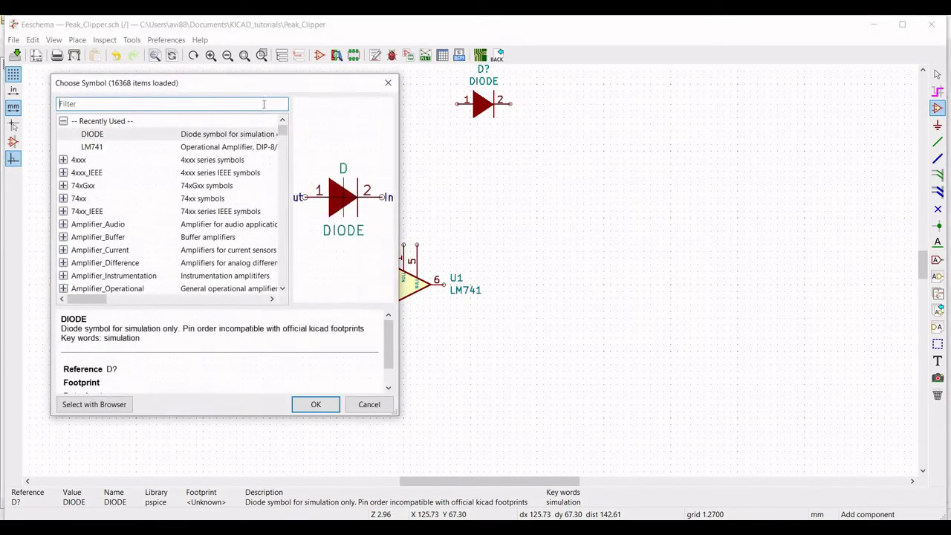
click(210, 136)
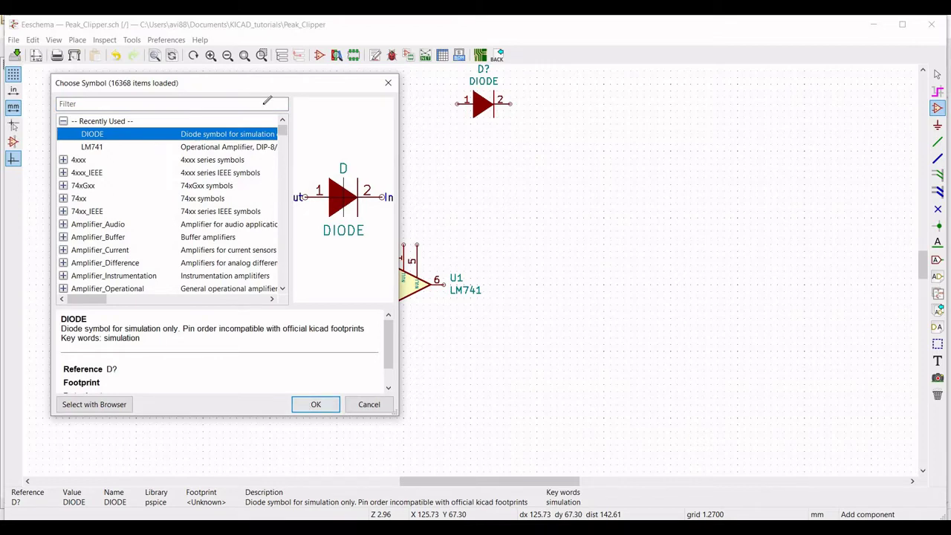
key(Return)
click(292, 111)
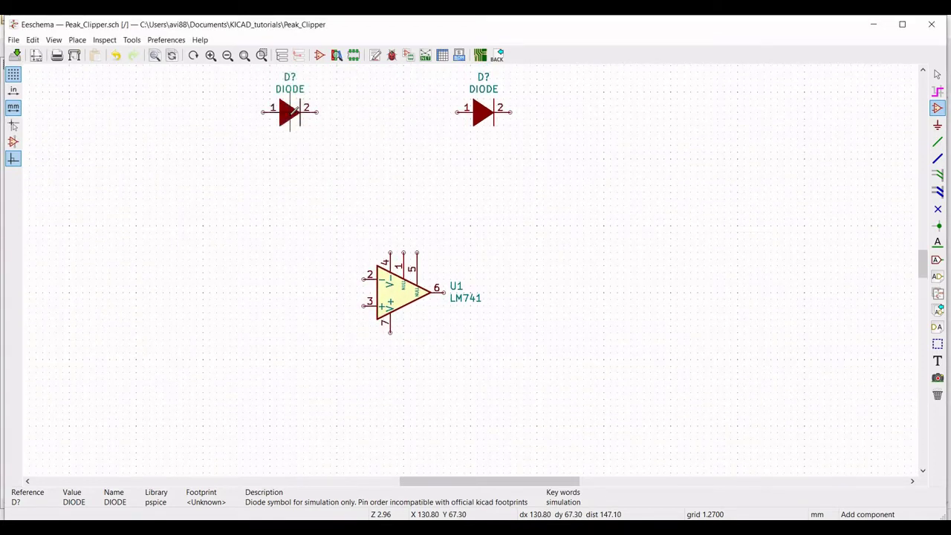
key(Escape)
- Set the left diode's reference to D1 in its symbol properties
right_click(291, 113)
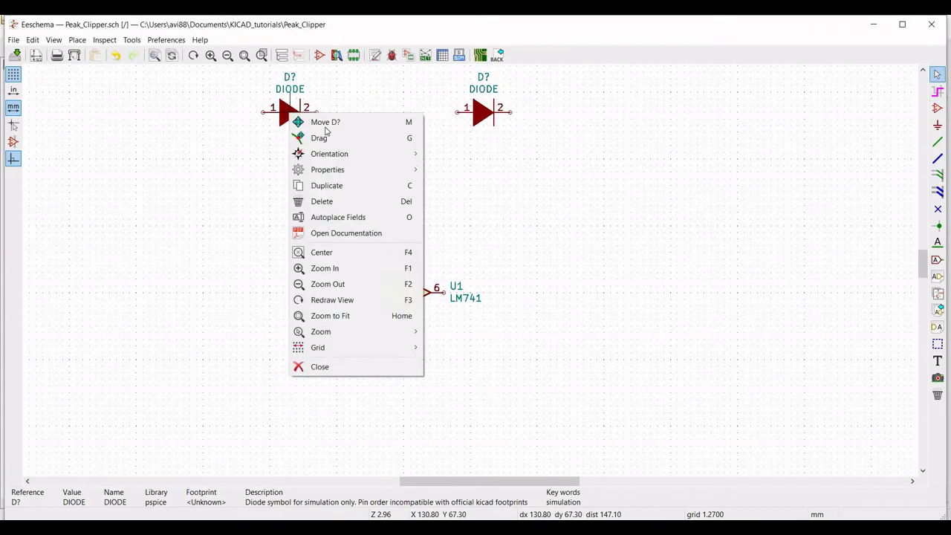
click(453, 169)
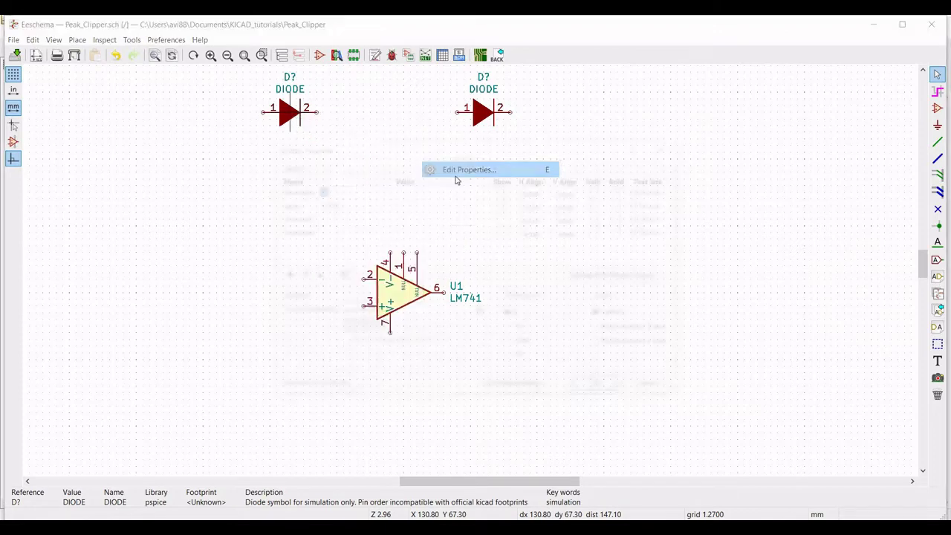
text(D1)
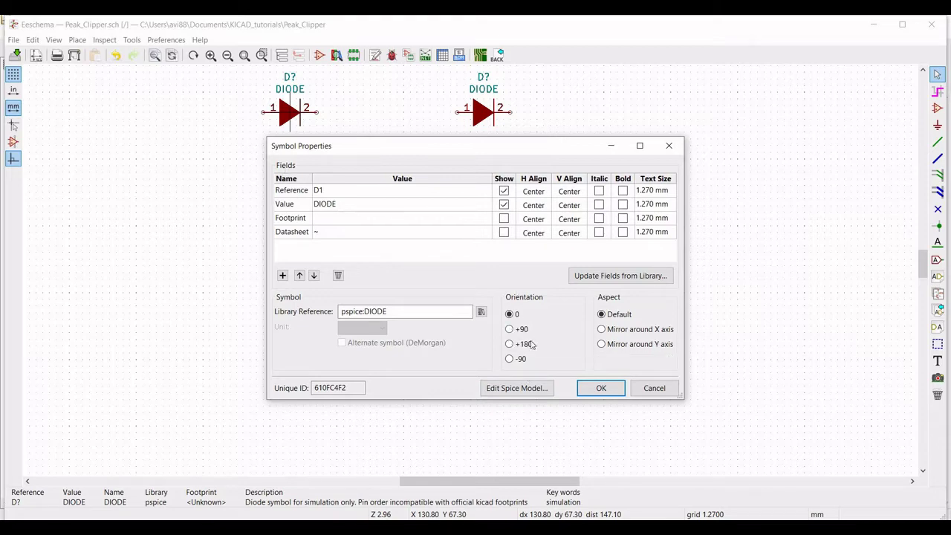
- Load BJT1_model.lib from the KICAD_tutorials Models folder as the SPICE library for diode D1
click(511, 391)
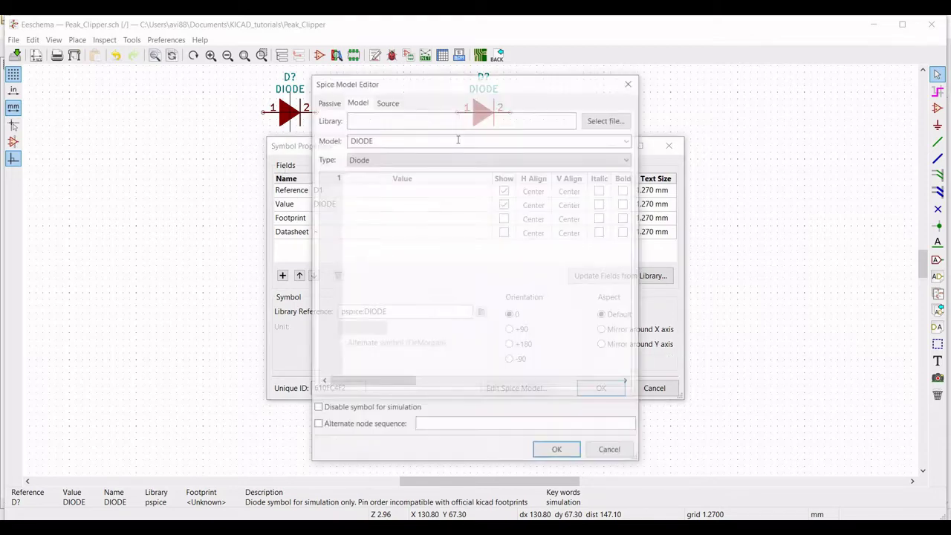
click(605, 120)
click(204, 43)
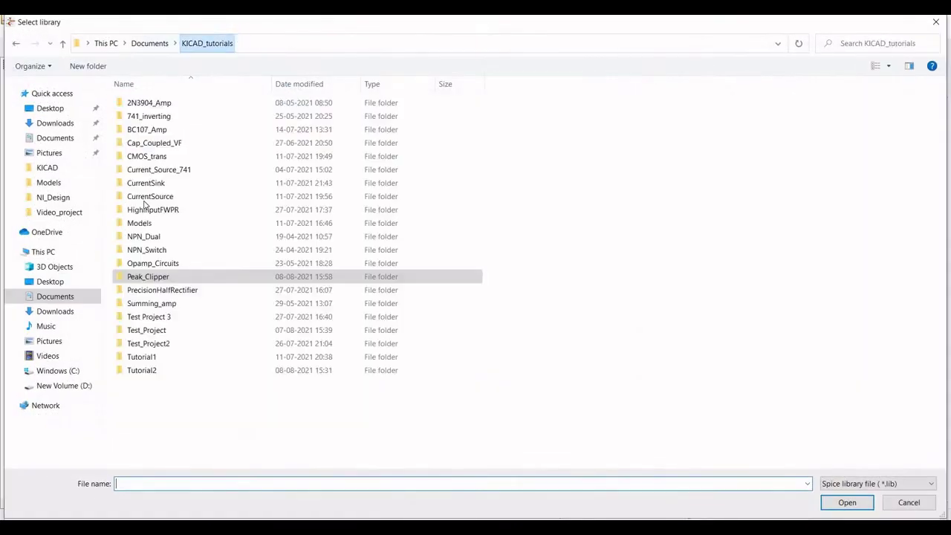
double_click(141, 225)
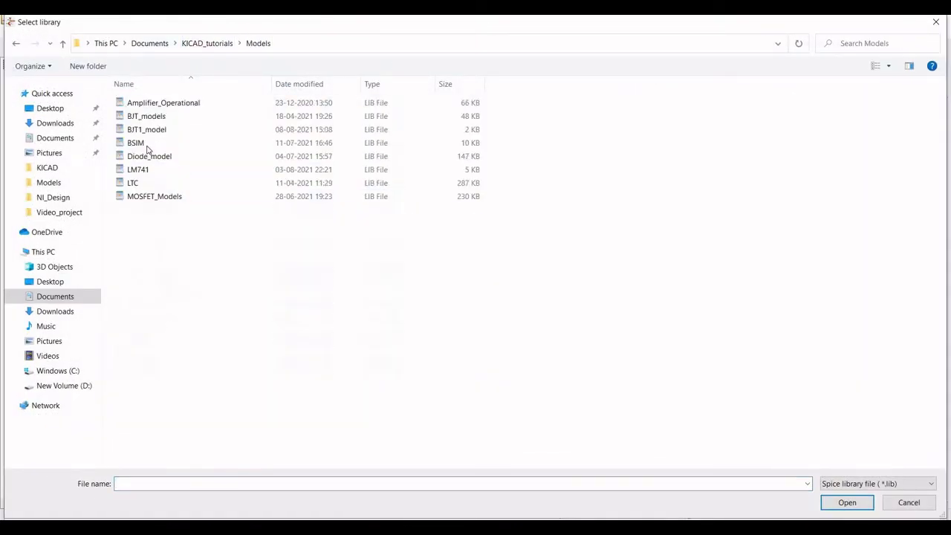
click(142, 130)
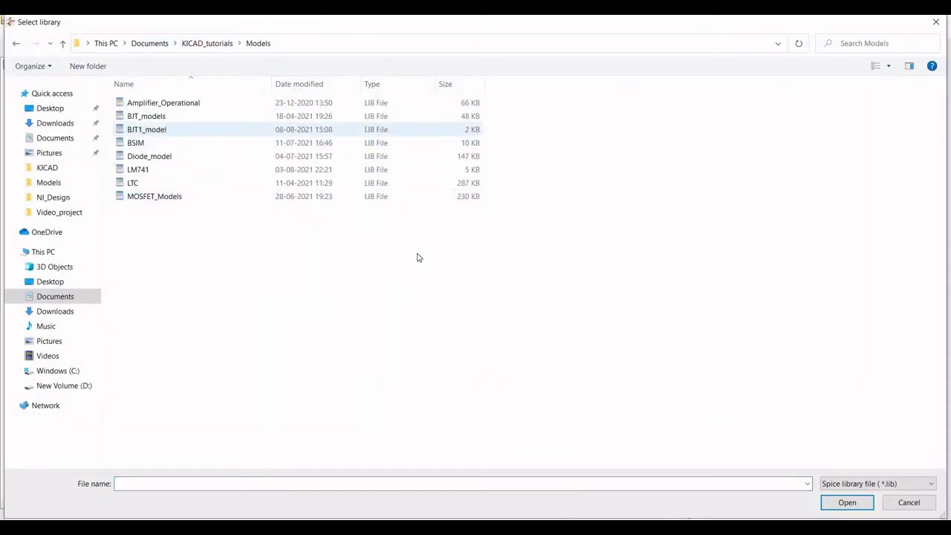
click(847, 503)
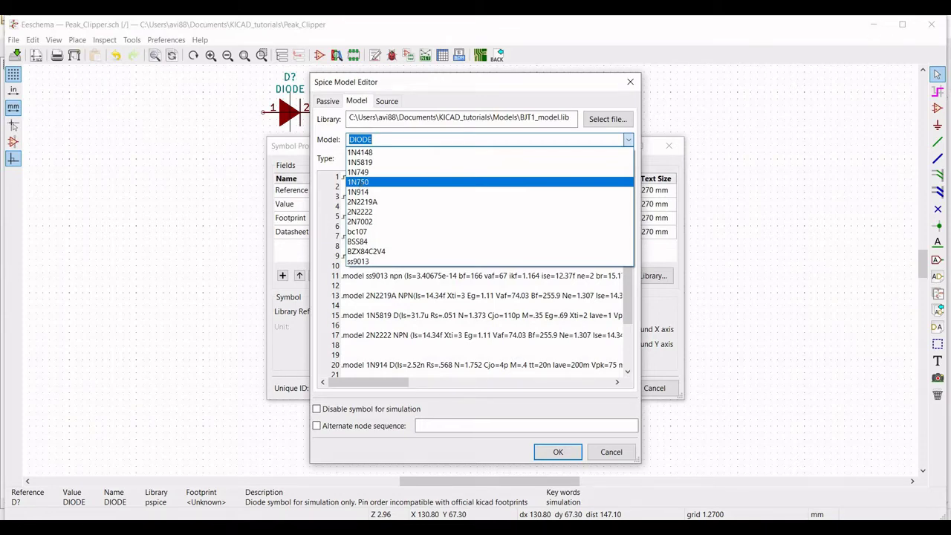
- Assign the 1N750 model to D1 with alternate node sequence 2 1
click(364, 182)
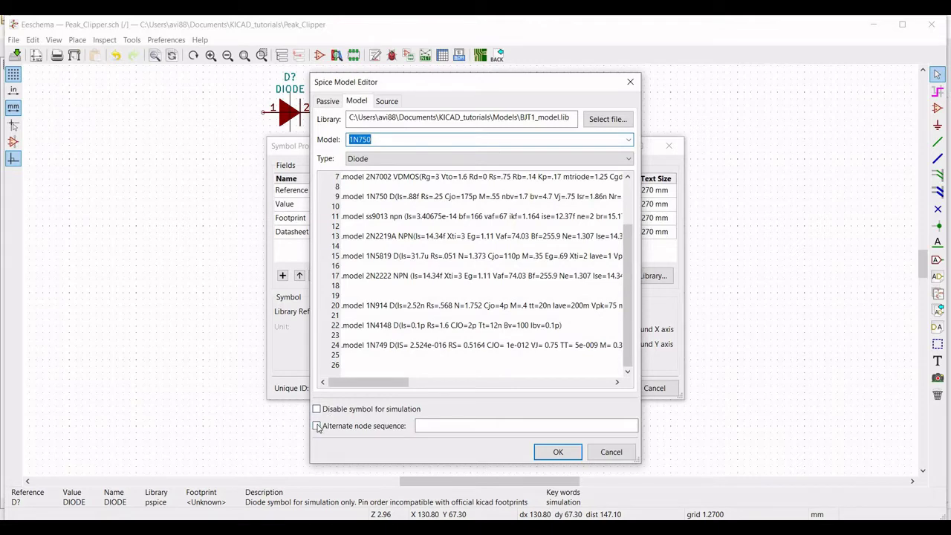
click(418, 424)
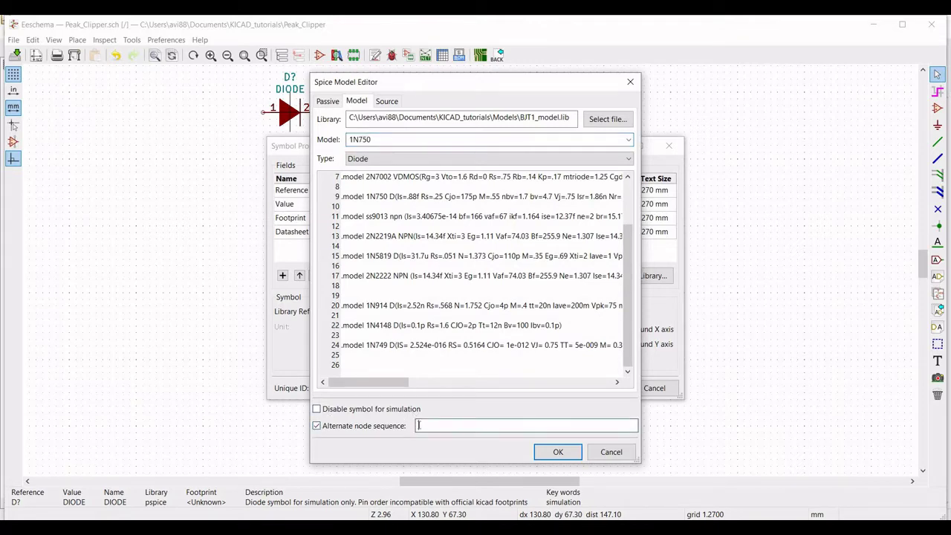
text(2 1)
click(558, 452)
- Set D1's value to 1N750 and its orientation to +180
click(323, 205)
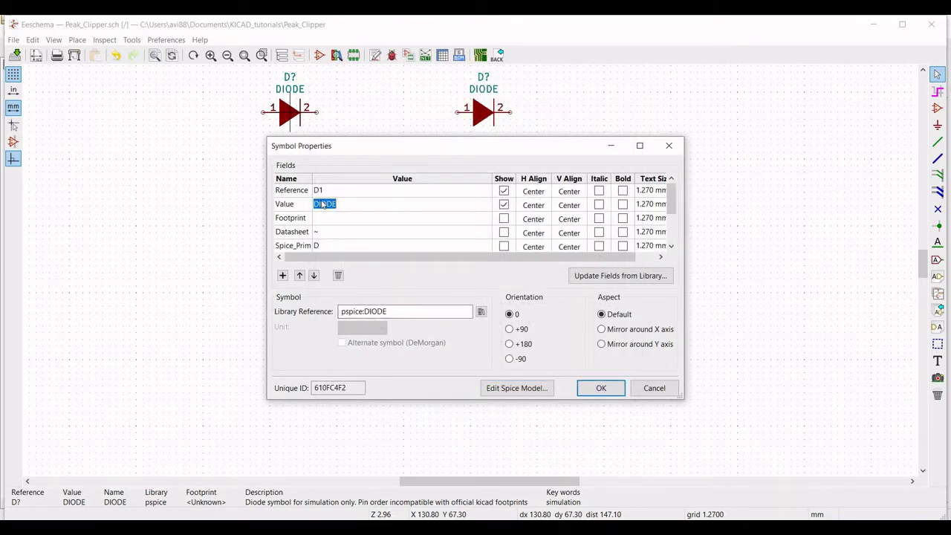
key(BackSpace)
click(509, 344)
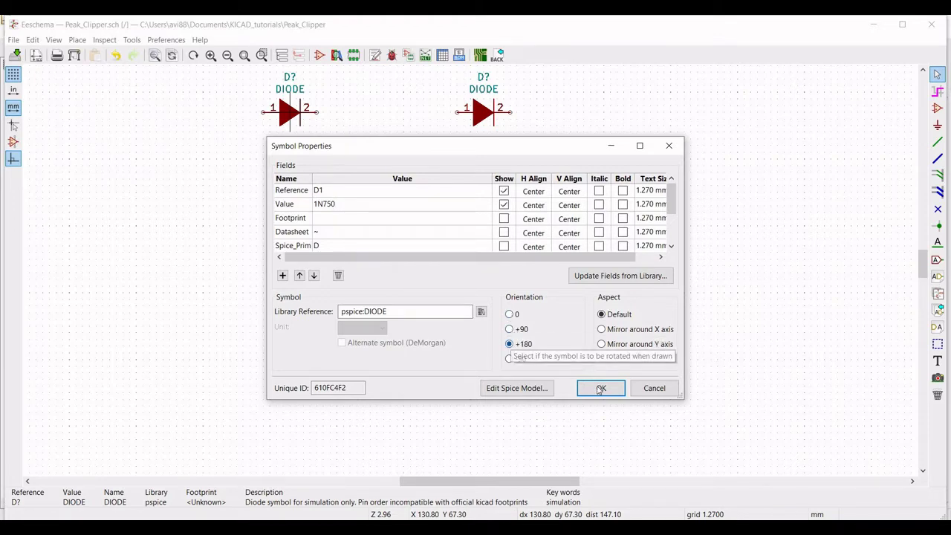
click(600, 389)
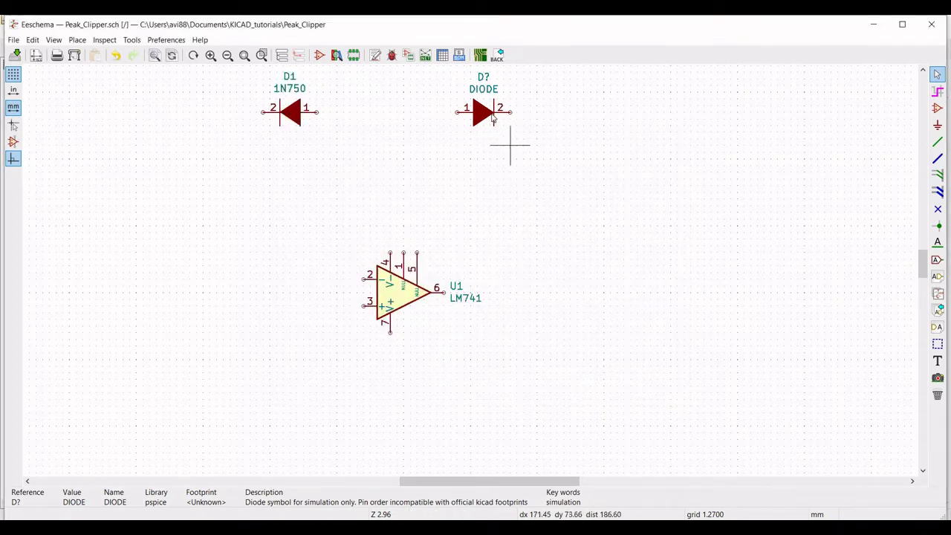
- Set the right diode's reference to D2 and its value to 1N750 in its symbol properties
right_click(491, 116)
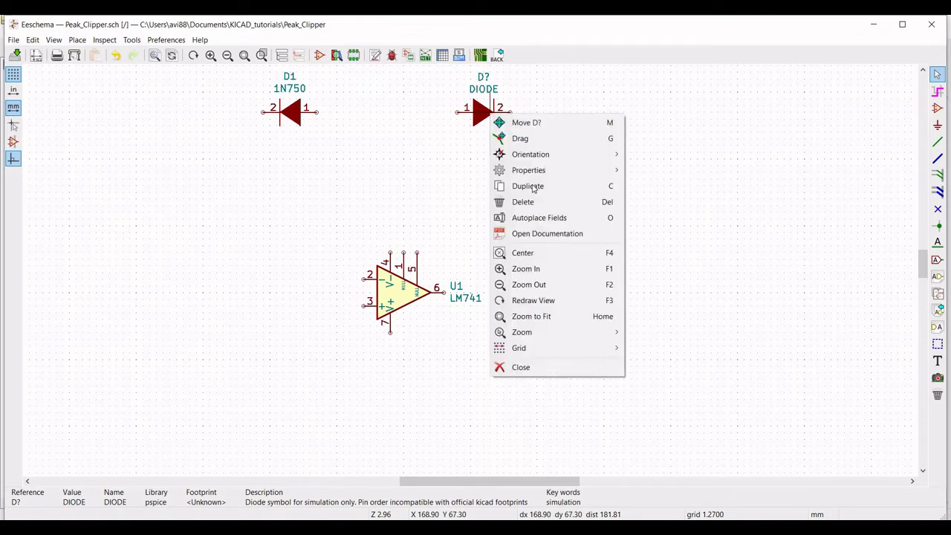
click(667, 170)
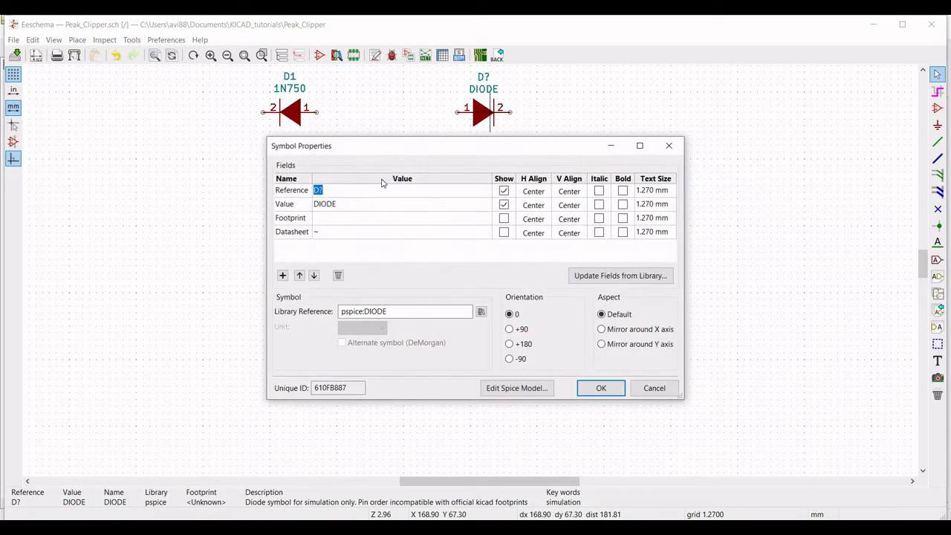
text(D2)
click(334, 204)
text(1N750)
- Load BJT1_model.lib from the KICAD_tutorials Models folder as the SPICE library for diode D2
click(529, 387)
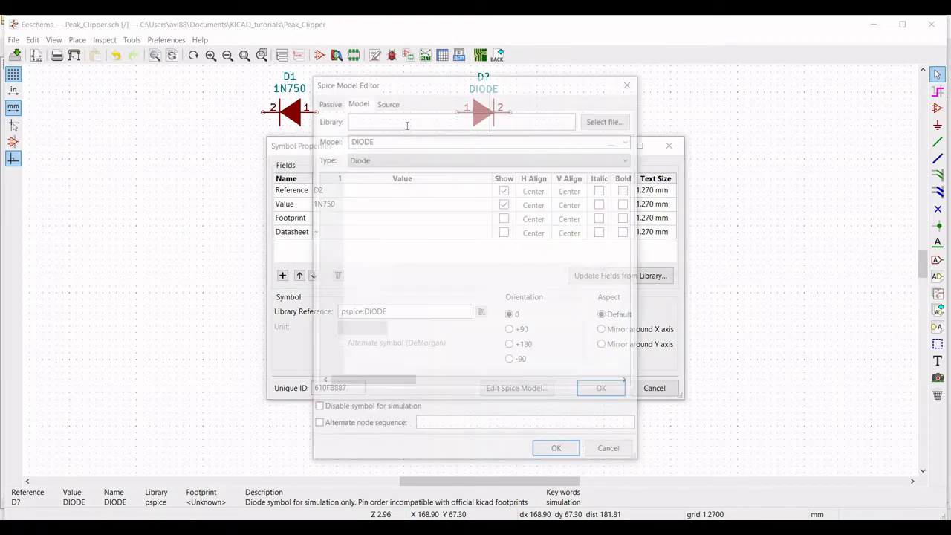
click(606, 119)
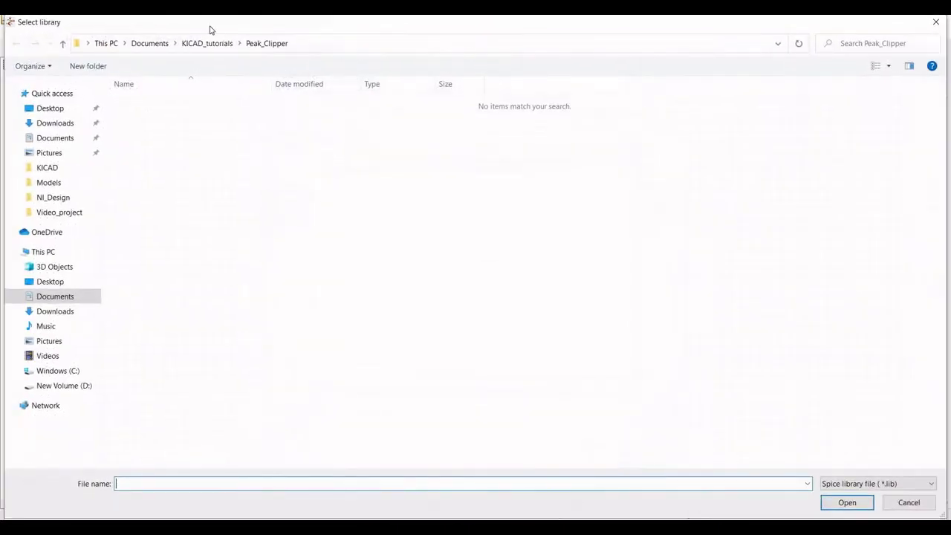
click(200, 43)
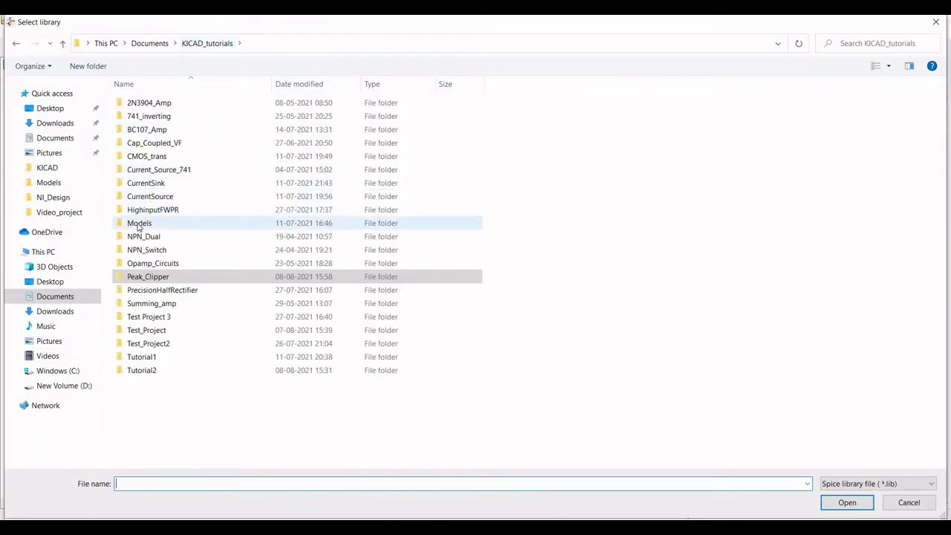
click(139, 223)
key(Return)
click(146, 129)
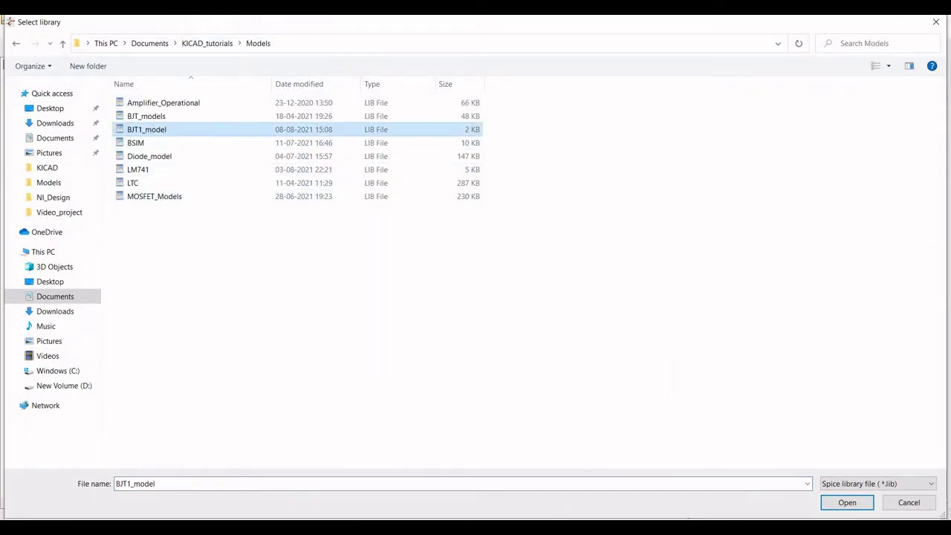
click(847, 503)
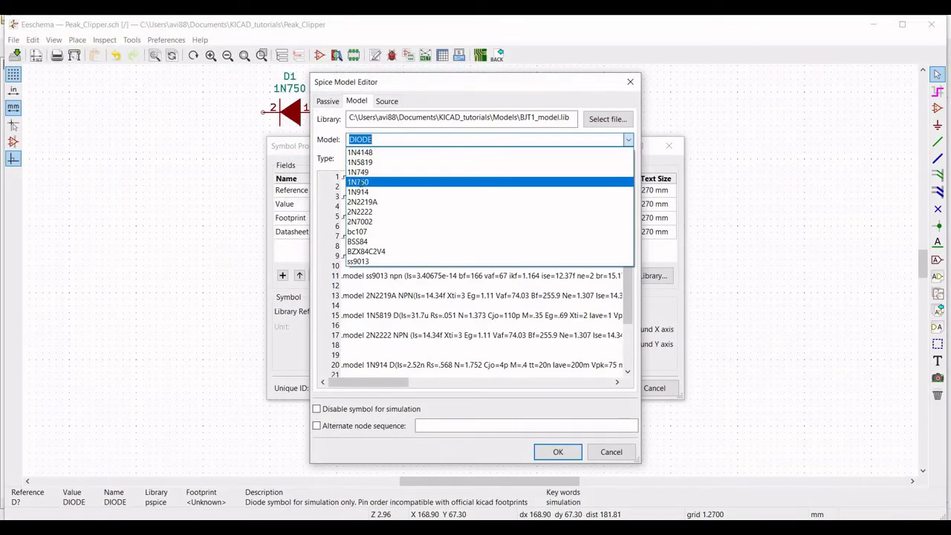
- Assign the 1N750 model to D2 with alternate node sequence 2 1, and apply the symbol properties
click(362, 182)
click(317, 426)
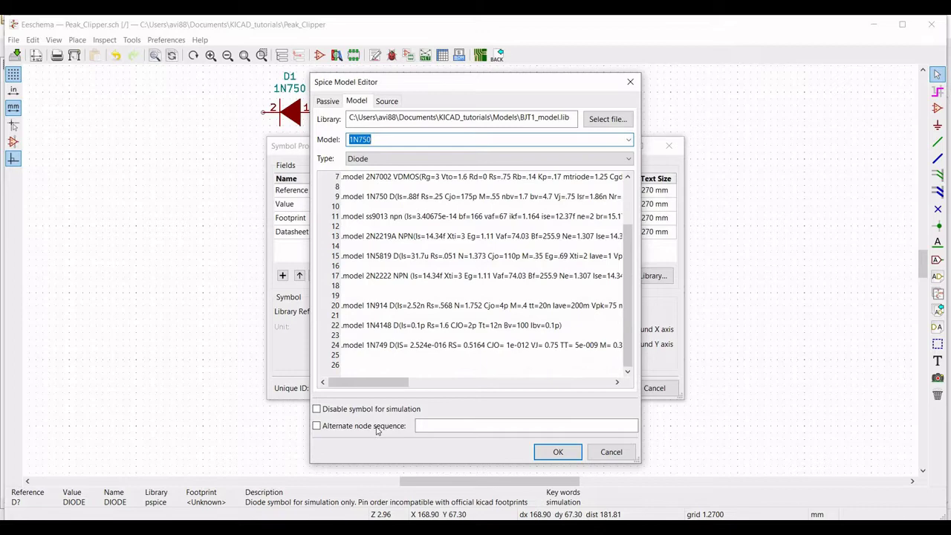
click(427, 426)
text(2 1)
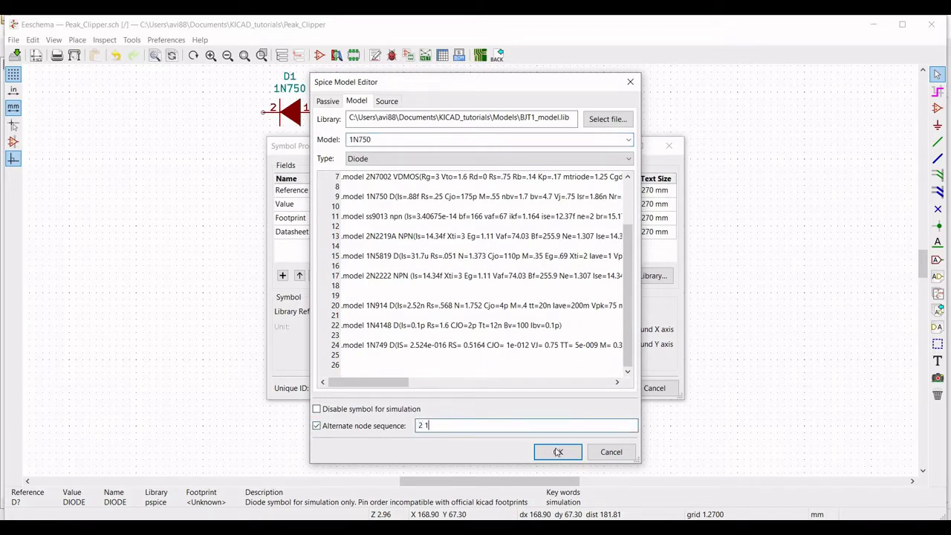
click(558, 452)
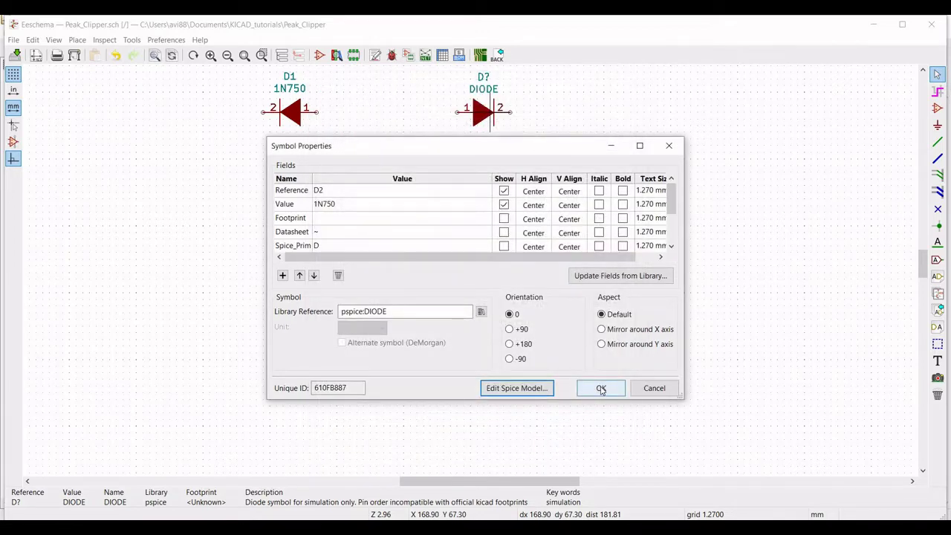
key(Return)
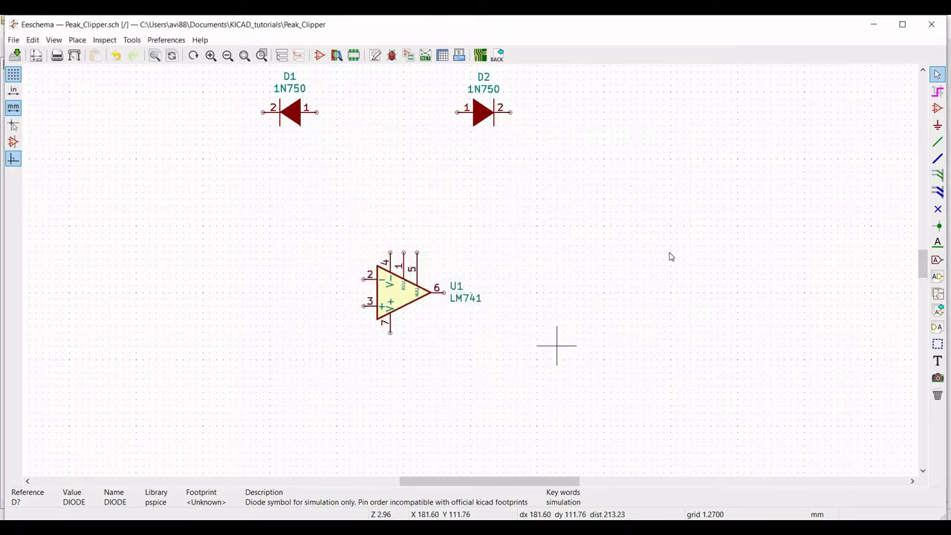
- Place an R resistor symbol from the pspice library far to the left of the op-amp
click(938, 108)
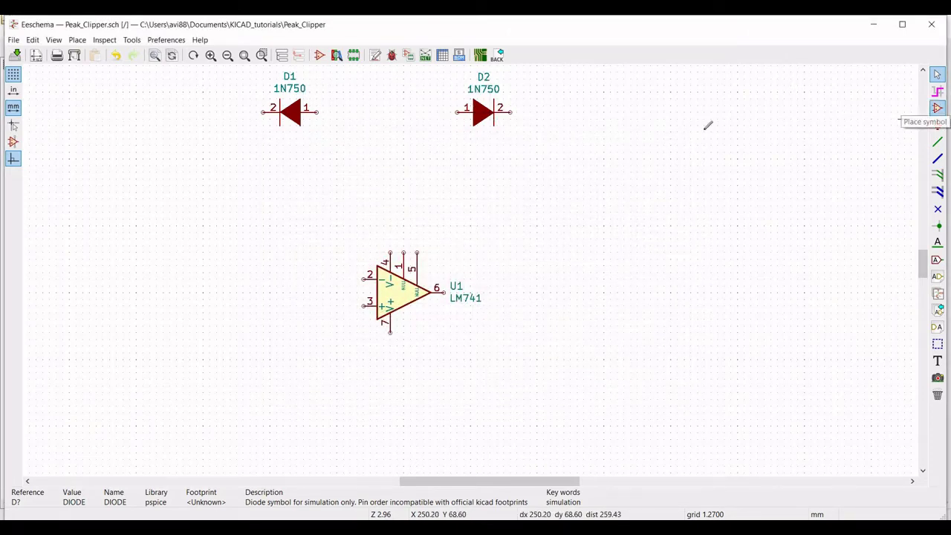
click(79, 301)
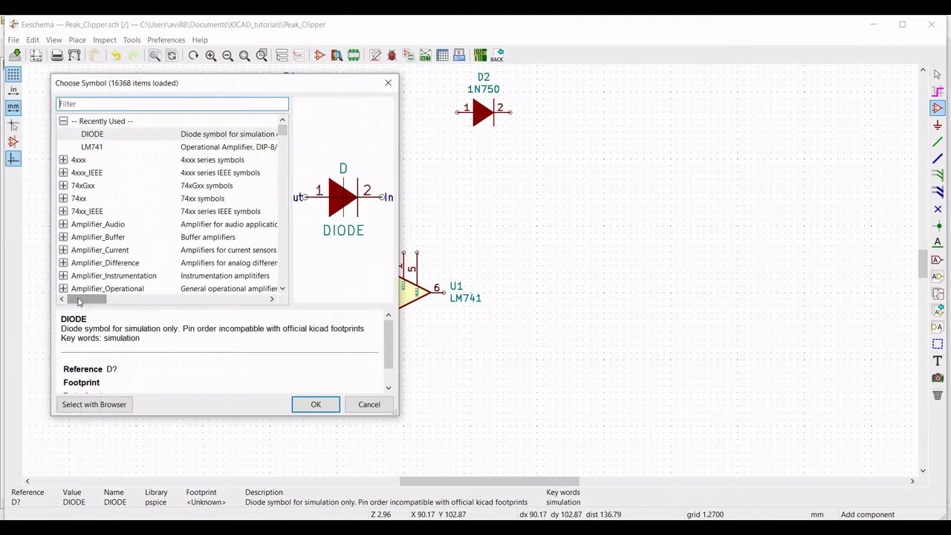
text(pspice)
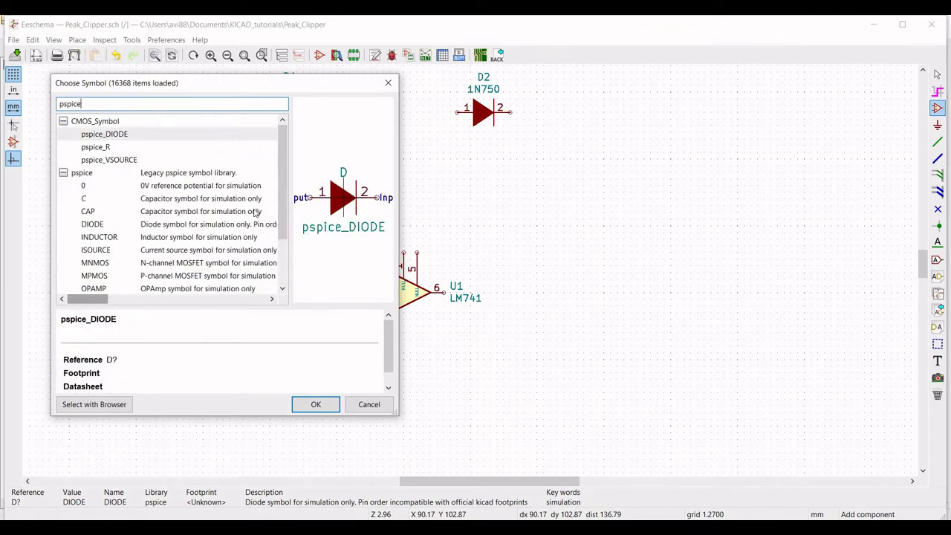
scroll(164, 280, down, 2)
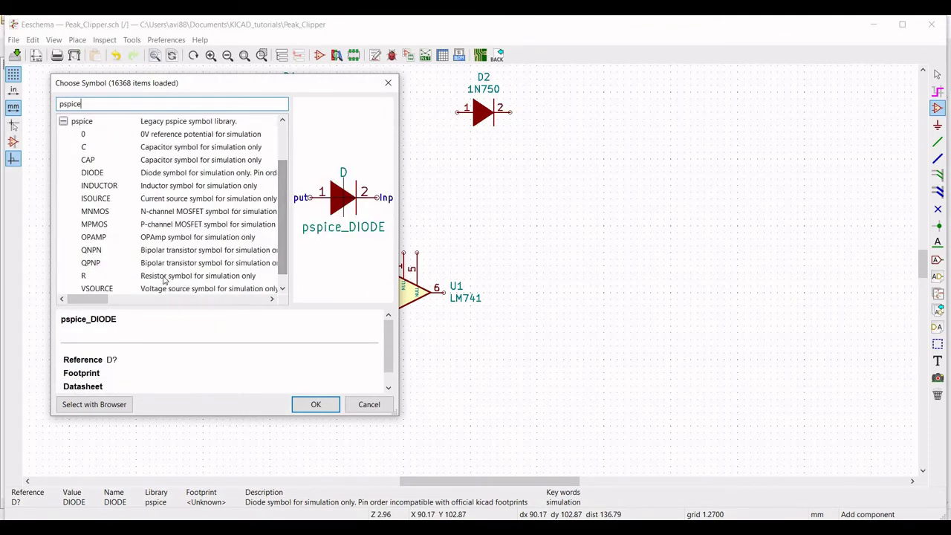
click(165, 280)
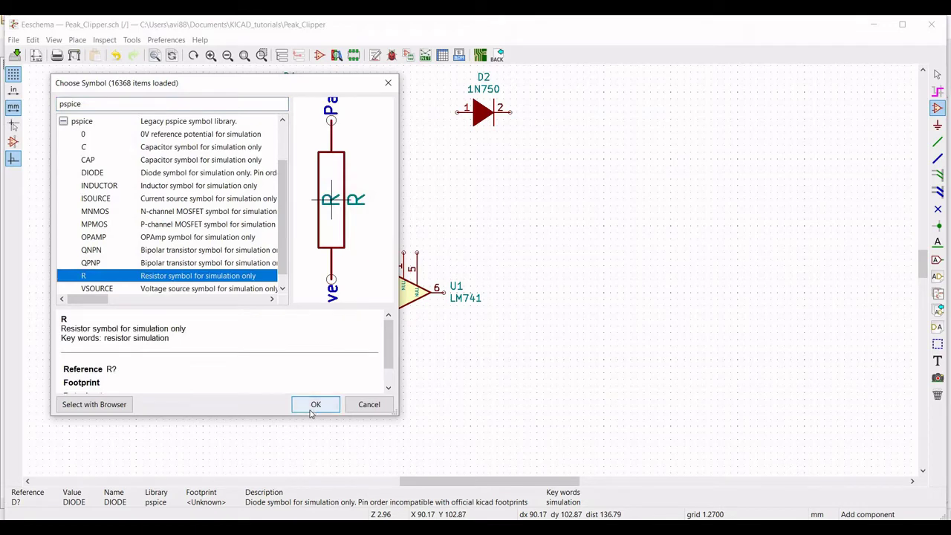
key(Return)
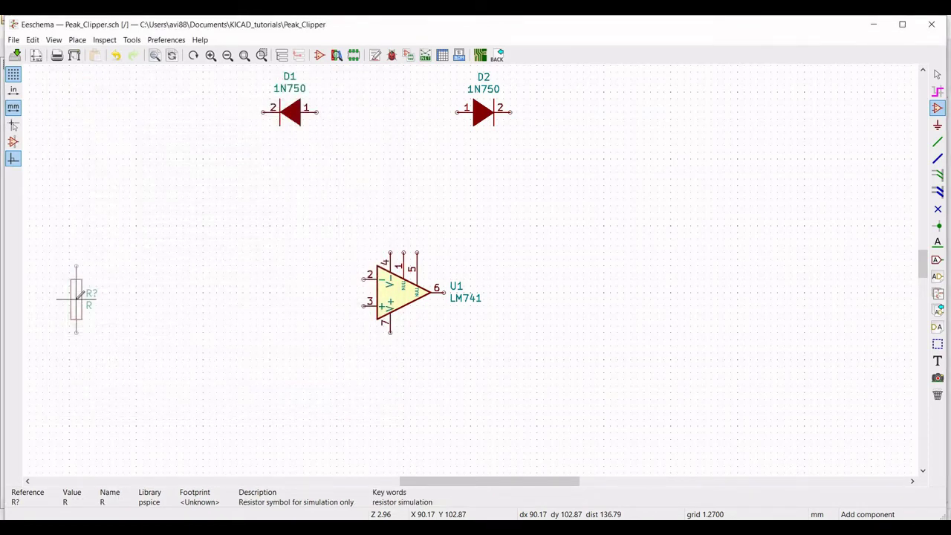
click(75, 298)
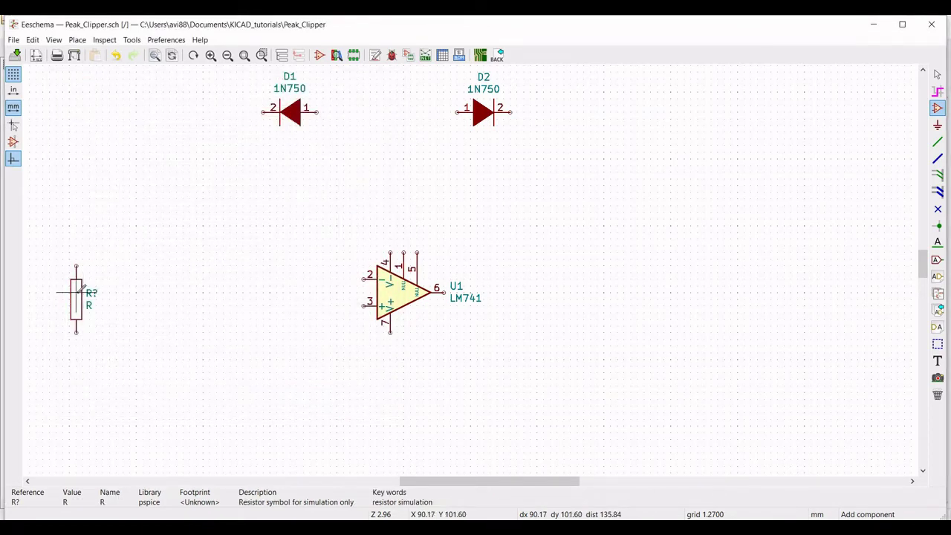
- Set the resistor's orientation to +90 in its symbol properties so it lies horizontally
right_click(79, 296)
mouse_move(176, 316)
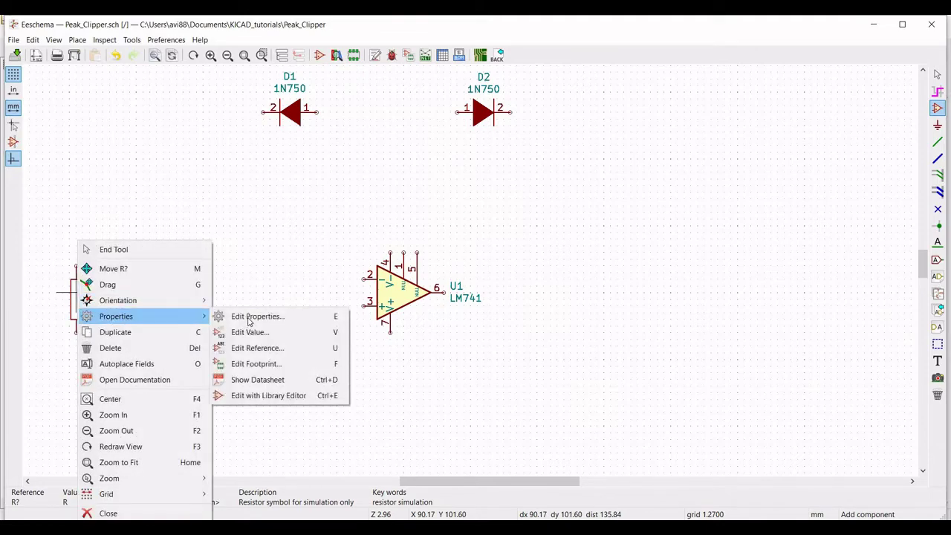
click(250, 316)
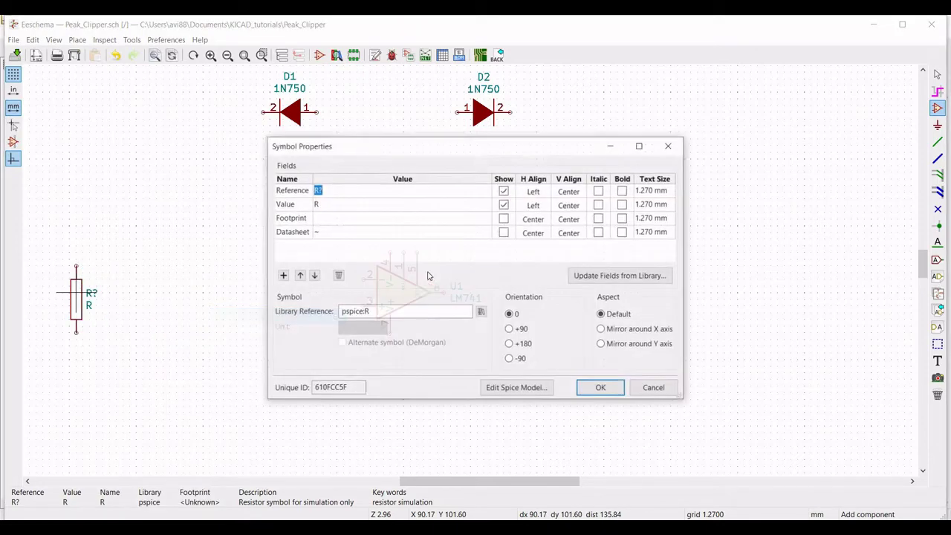
click(510, 330)
click(600, 388)
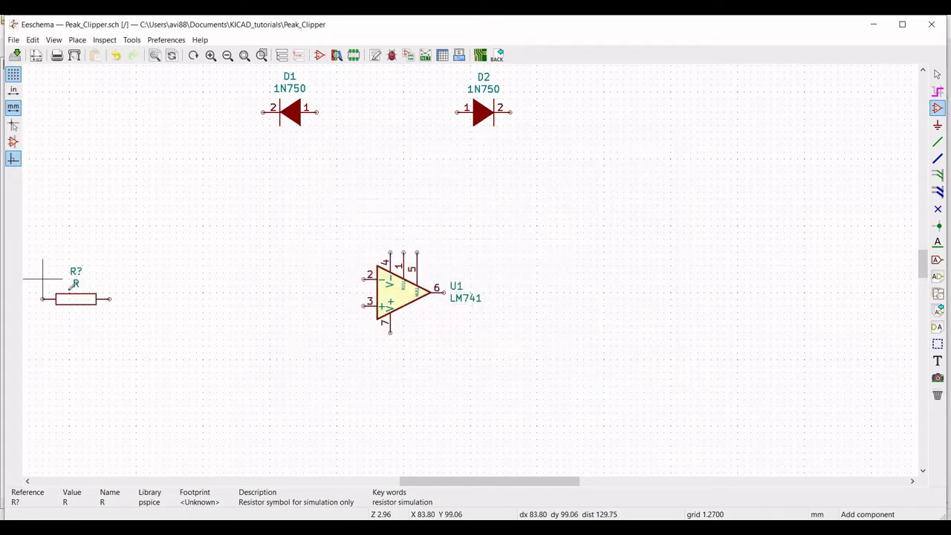
- Duplicate the horizontal resistor and place the copy just left of the op-amp inputs
right_click(70, 300)
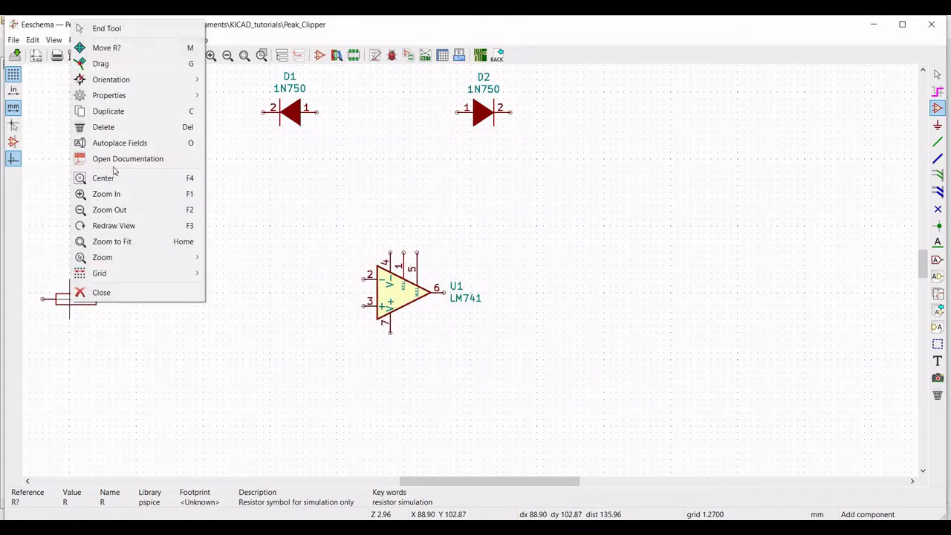
click(119, 111)
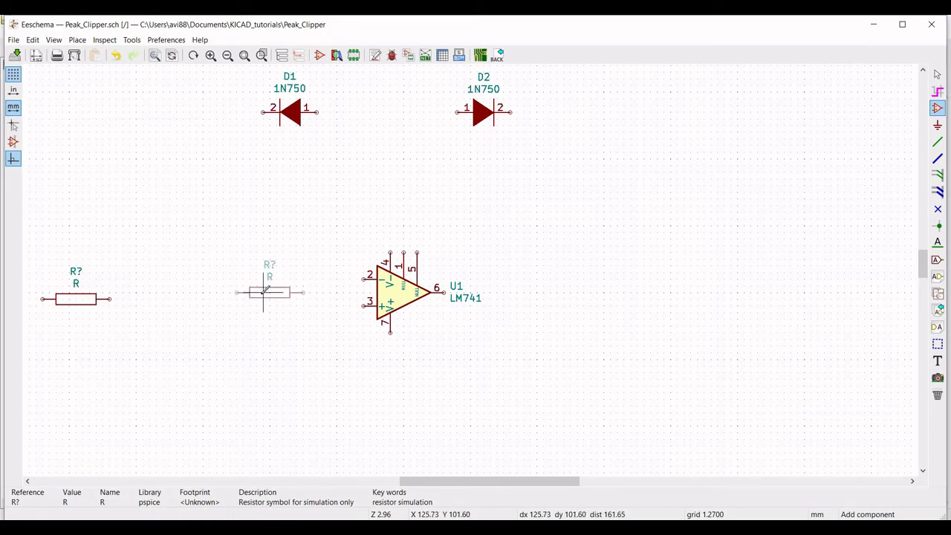
click(264, 292)
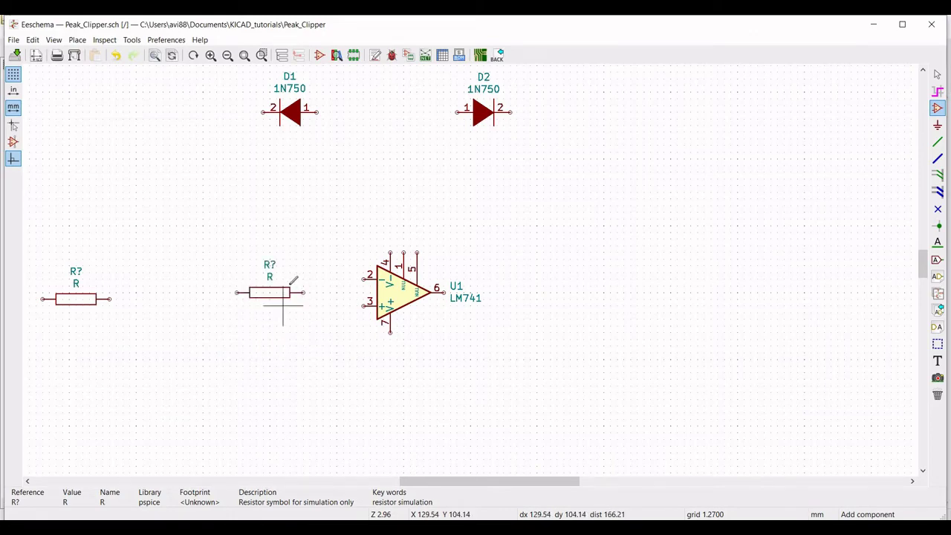
- Duplicate the resistor beside the op-amp inputs and place the copy above the op-amp, below and between the two diodes
right_click(263, 289)
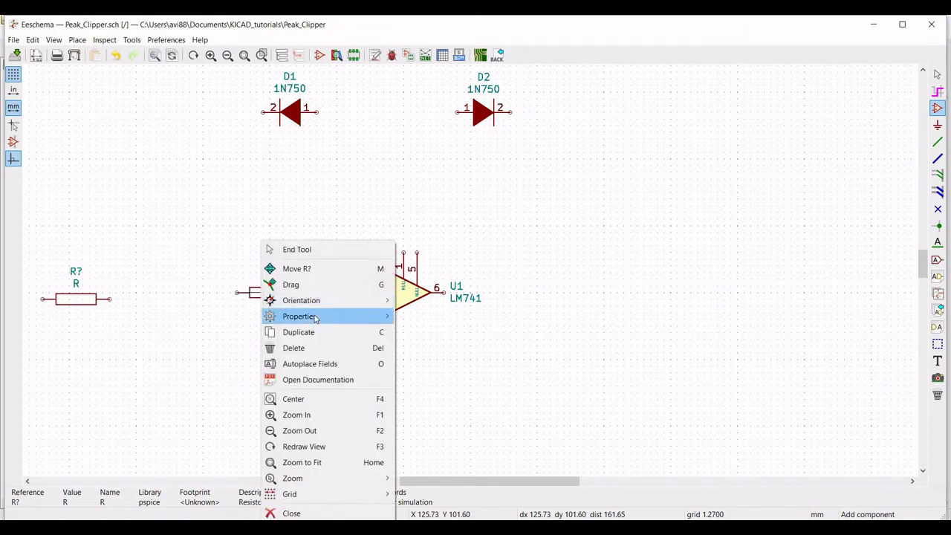
click(308, 332)
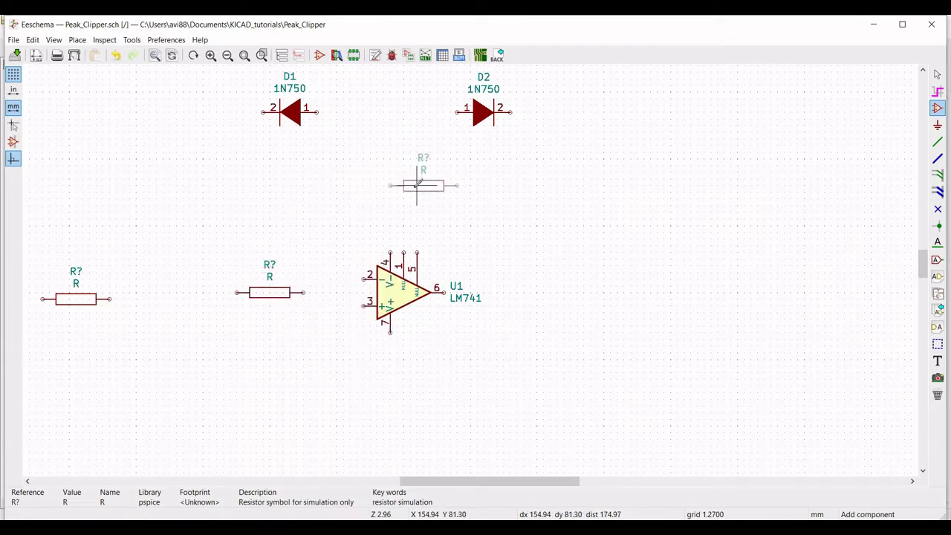
click(416, 186)
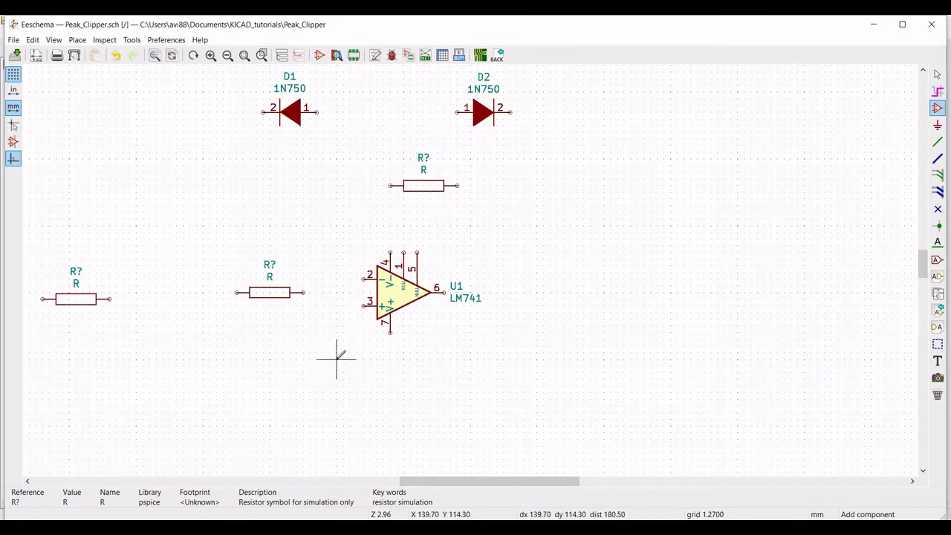
- Place a vertical R resistor symbol from the pspice library below and slightly left of the op-amp
click(166, 185)
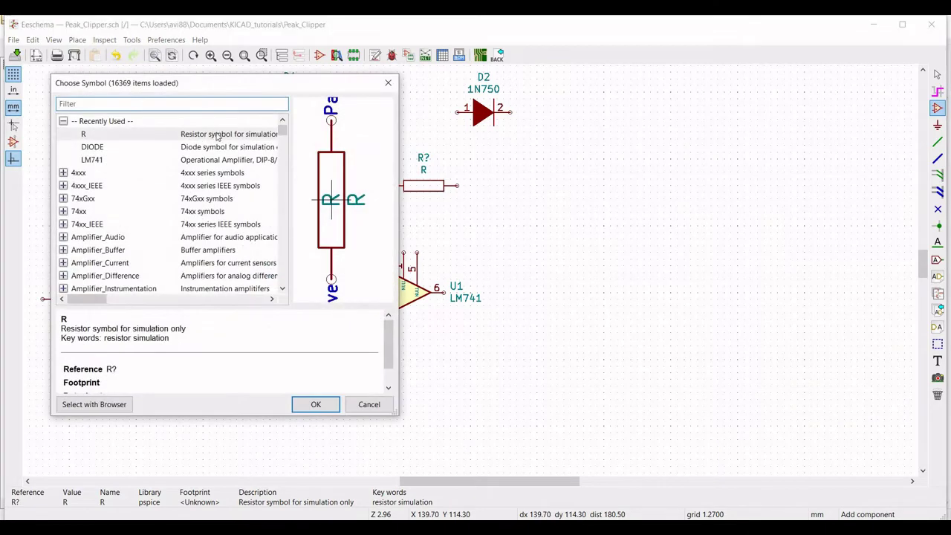
click(316, 404)
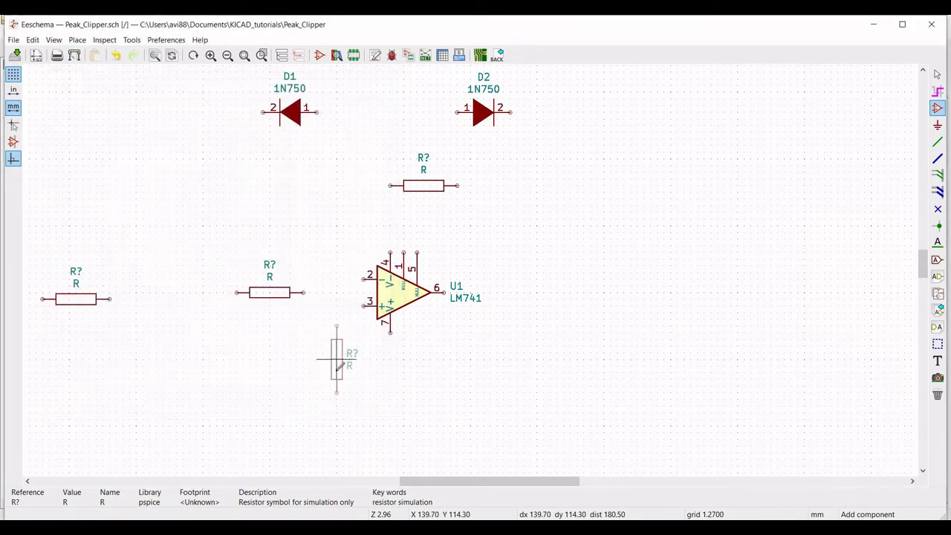
click(336, 372)
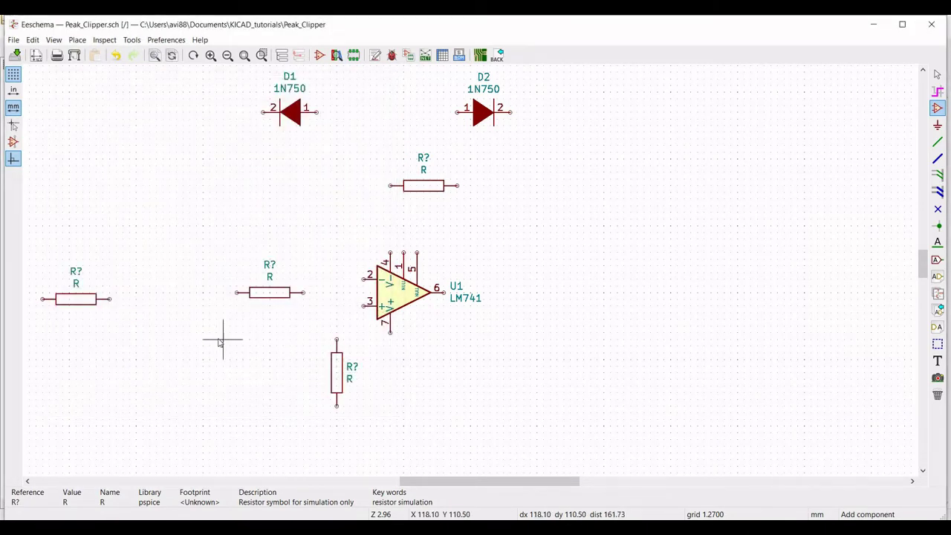
- Set the far-left resistor's reference to R1 and its value to 470 in its symbol properties
right_click(76, 298)
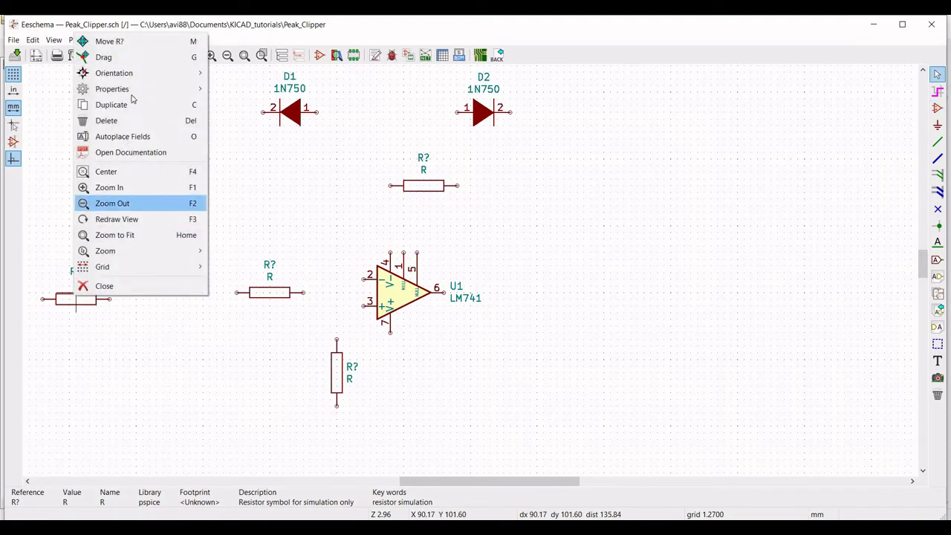
mouse_move(146, 90)
click(256, 88)
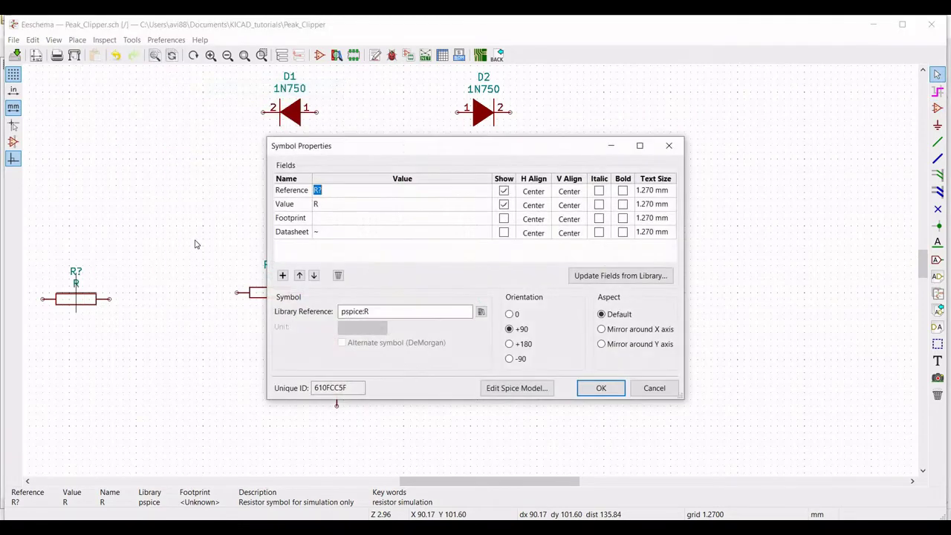
text(R1)
click(325, 209)
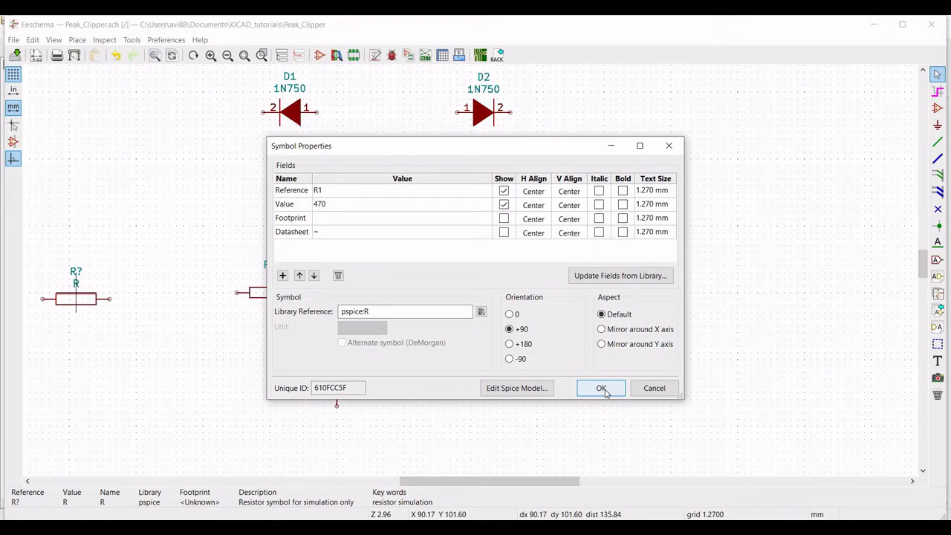
click(603, 388)
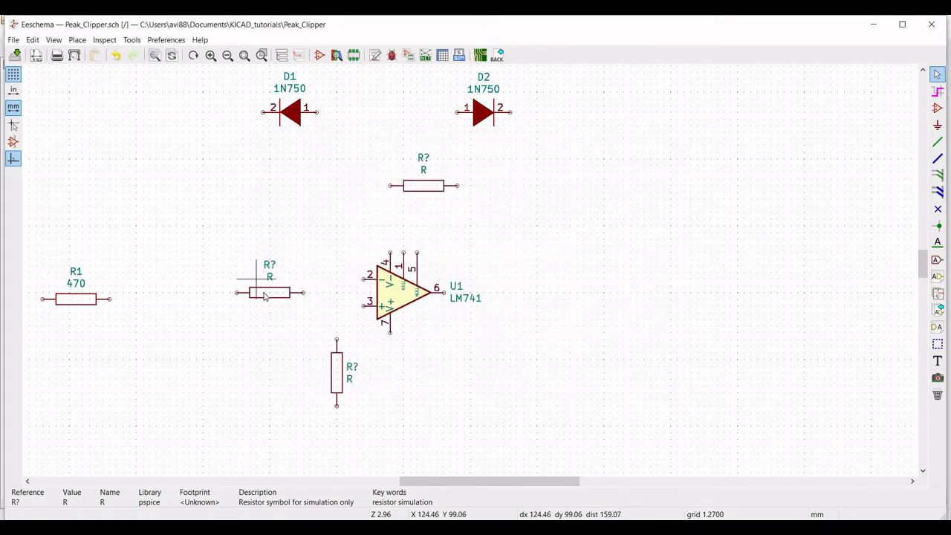
- Give the horizontal resistor just left of the op-amp inputs the reference R4 and the value 1k
right_click(267, 291)
mouse_move(312, 86)
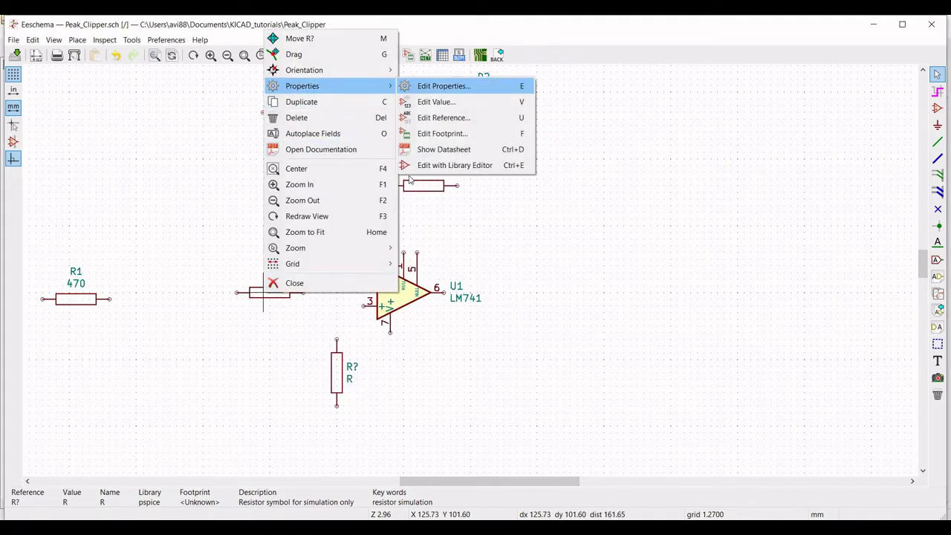
click(442, 86)
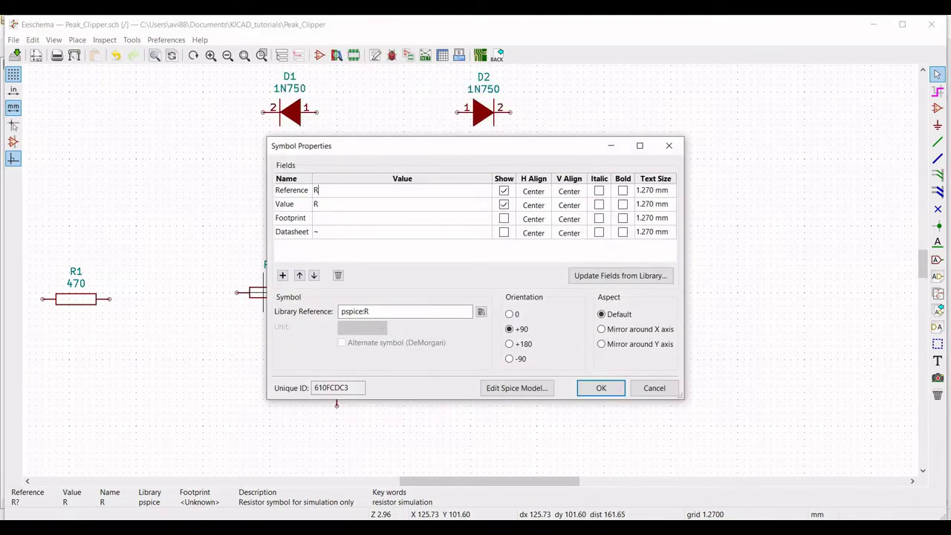
click(352, 206)
key(Return)
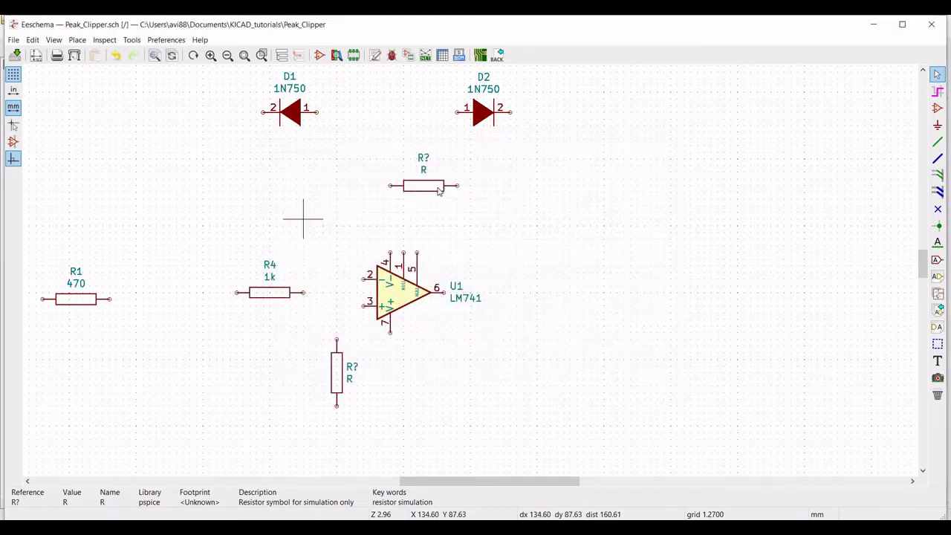
- Give the resistor above the op-amp the reference R3 and the value 1.5k
right_click(432, 190)
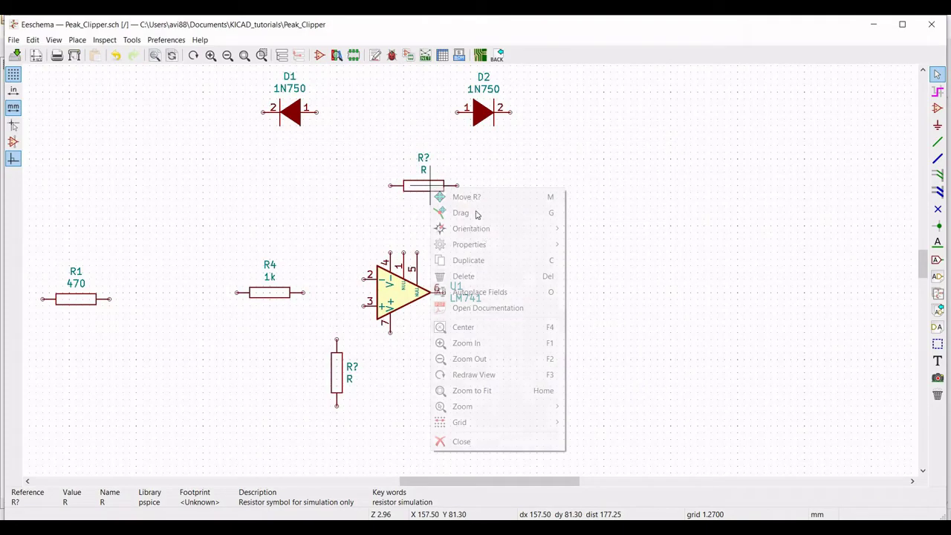
mouse_move(550, 244)
click(603, 244)
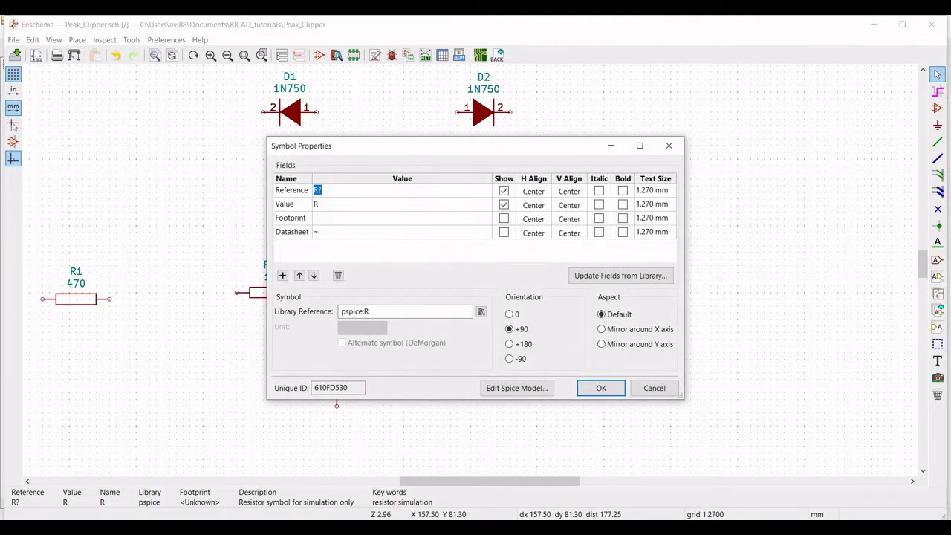
text(R3)
click(325, 211)
text(1.5k)
click(608, 389)
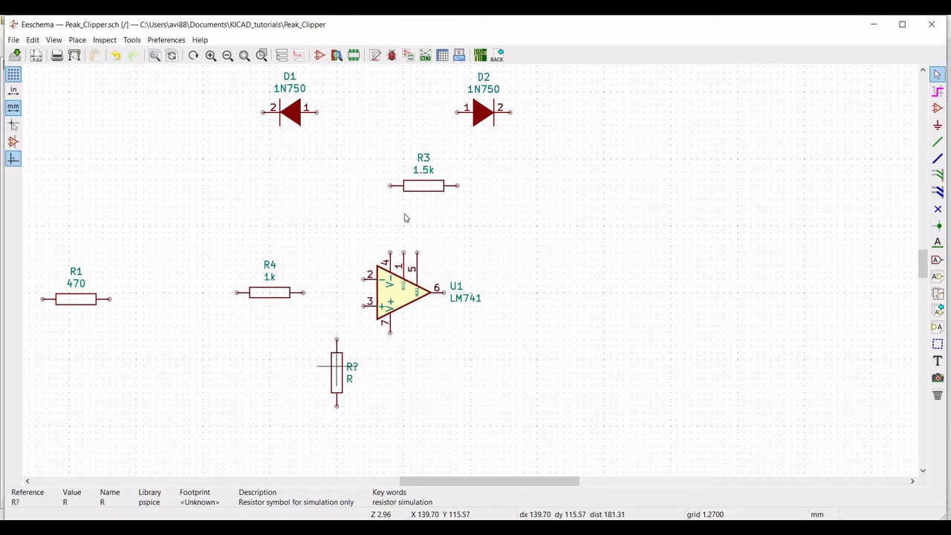
- Give the vertical resistor below the op-amp the reference R4 and the value 470
right_click(337, 368)
mouse_move(445, 159)
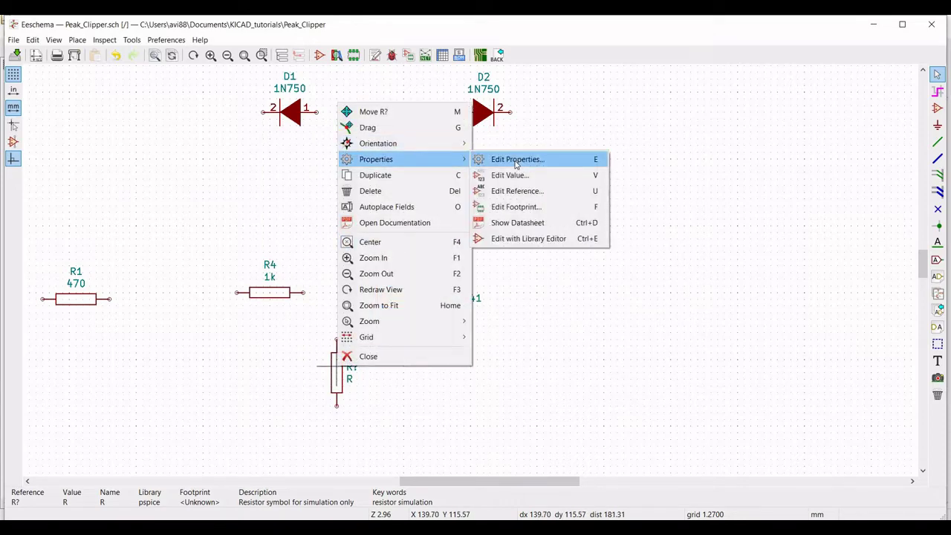
click(517, 160)
text(R4)
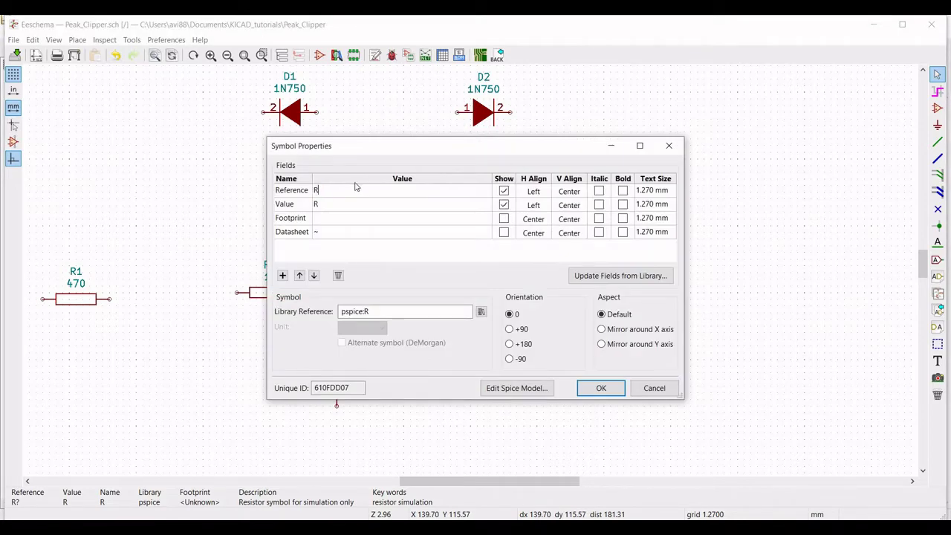
click(343, 206)
key(Return)
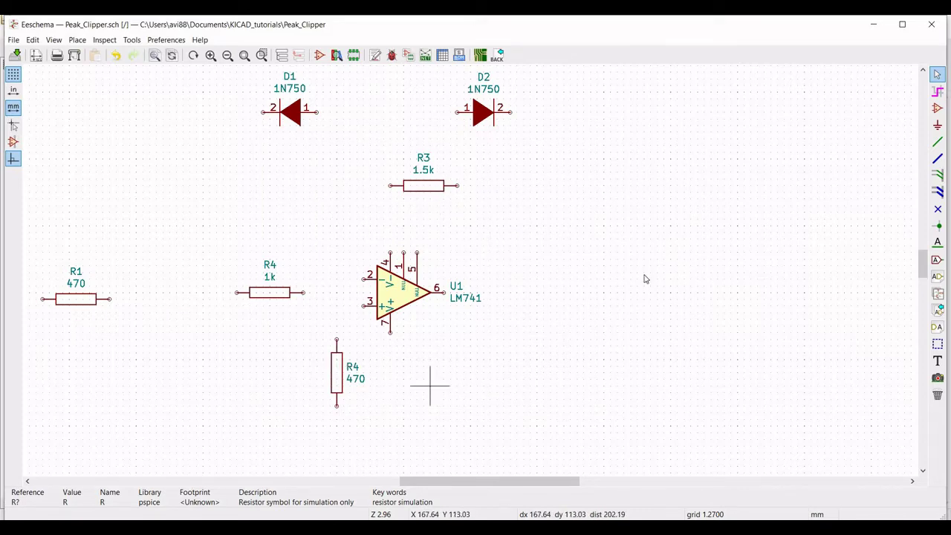
- Place a VSOURCE symbol from the pspice library far to the right of the diodes
click(939, 109)
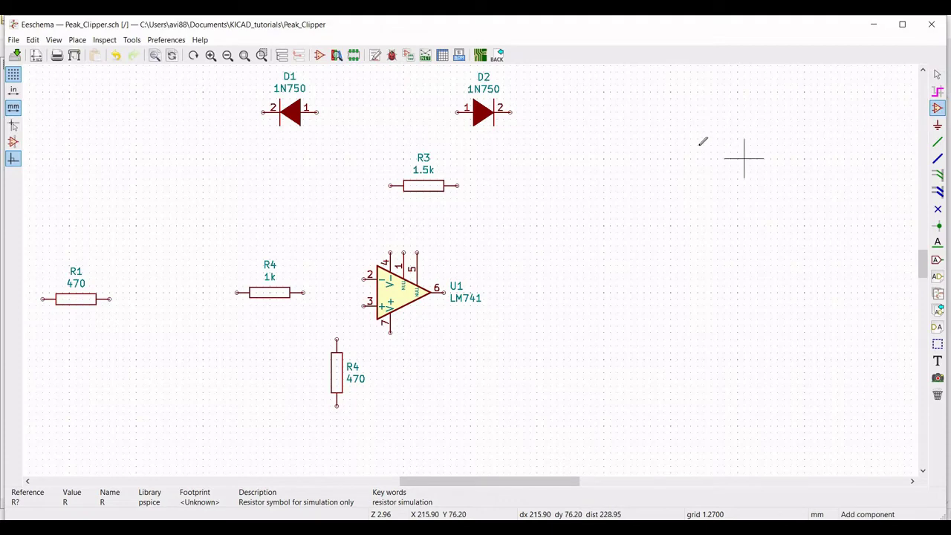
click(820, 144)
text(p)
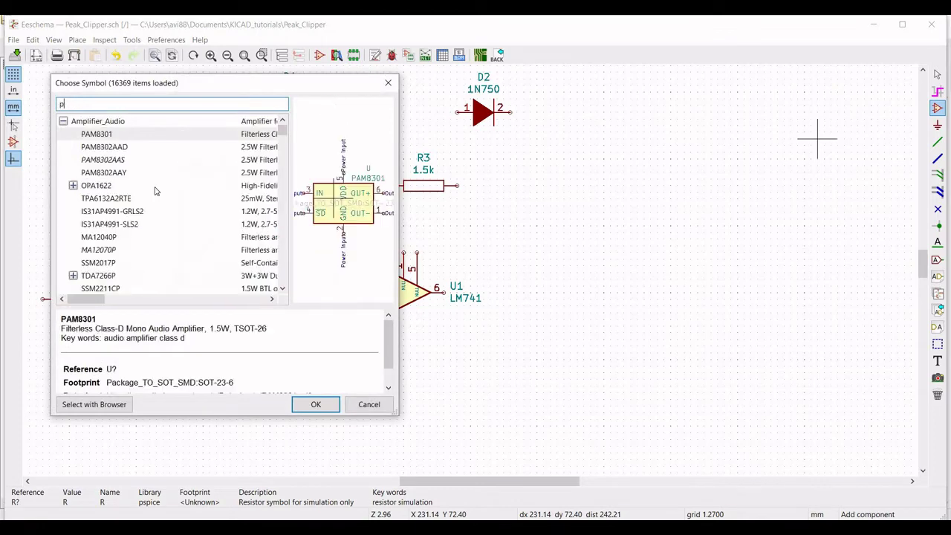
text(spice)
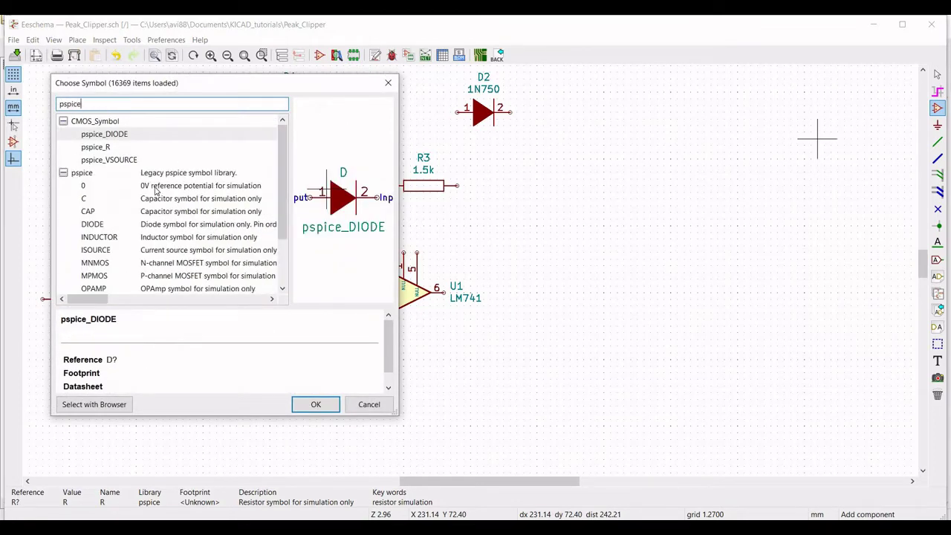
scroll(151, 201, down, 3)
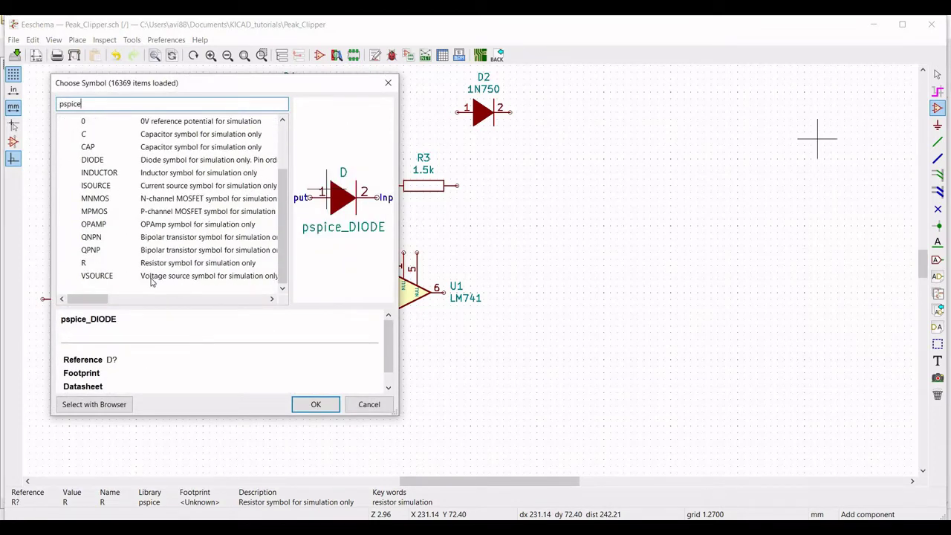
click(151, 279)
click(322, 407)
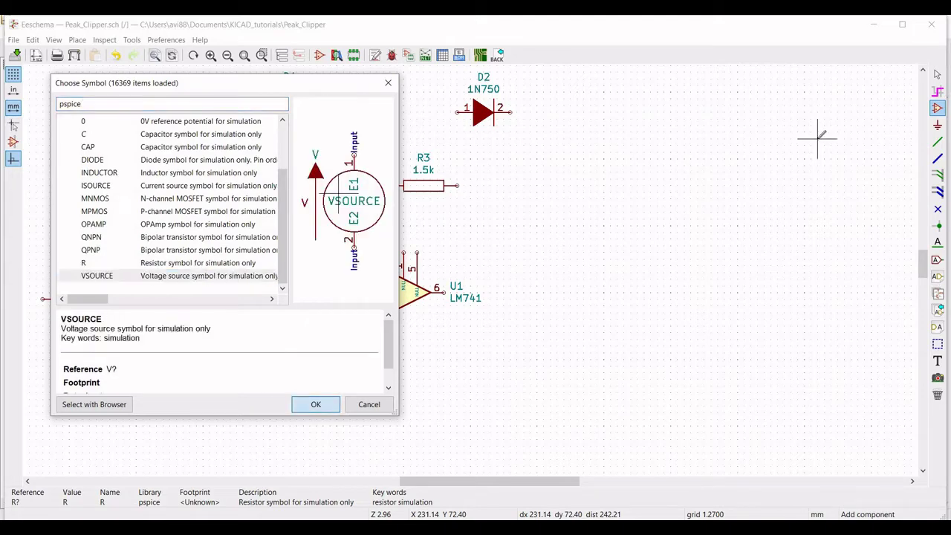
click(817, 138)
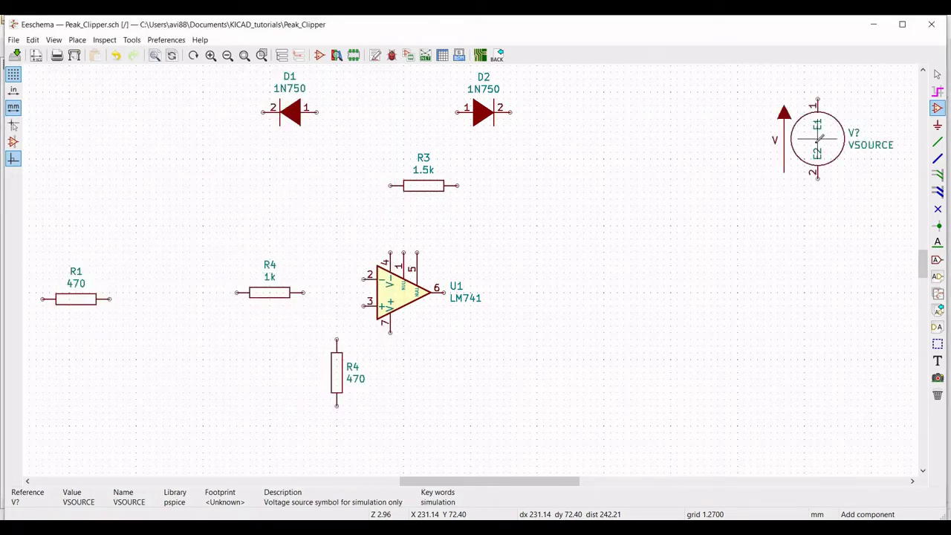
- Place two more VSOURCE symbols in a column below the first voltage source, and leave symbol placement
click(824, 311)
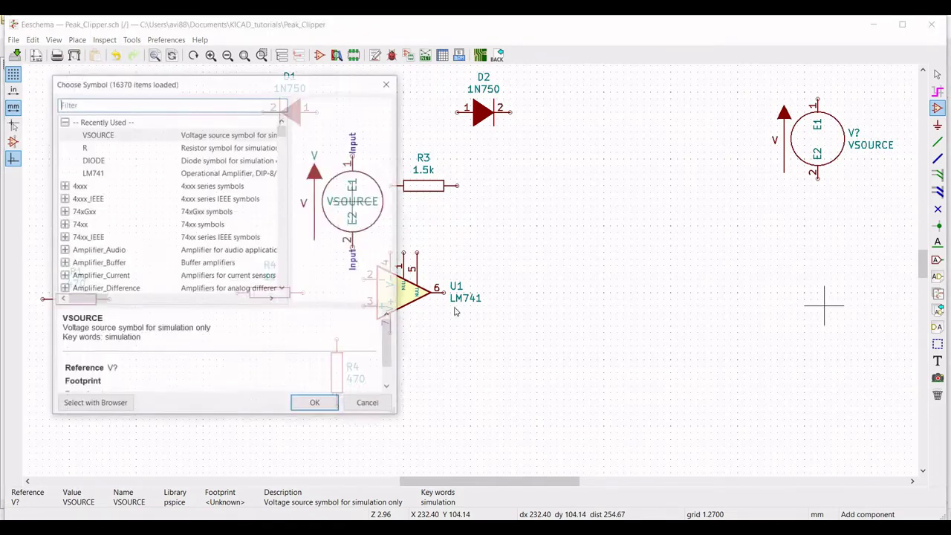
click(316, 404)
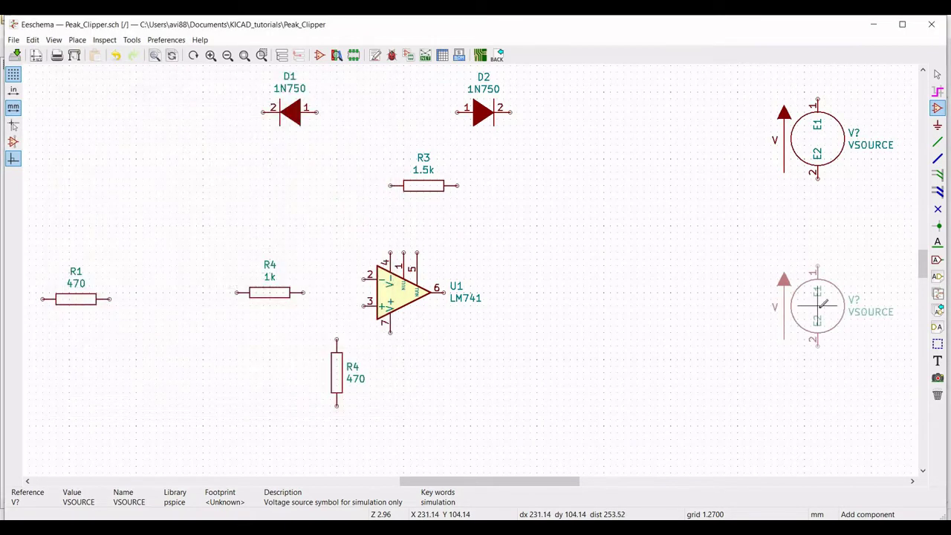
click(817, 305)
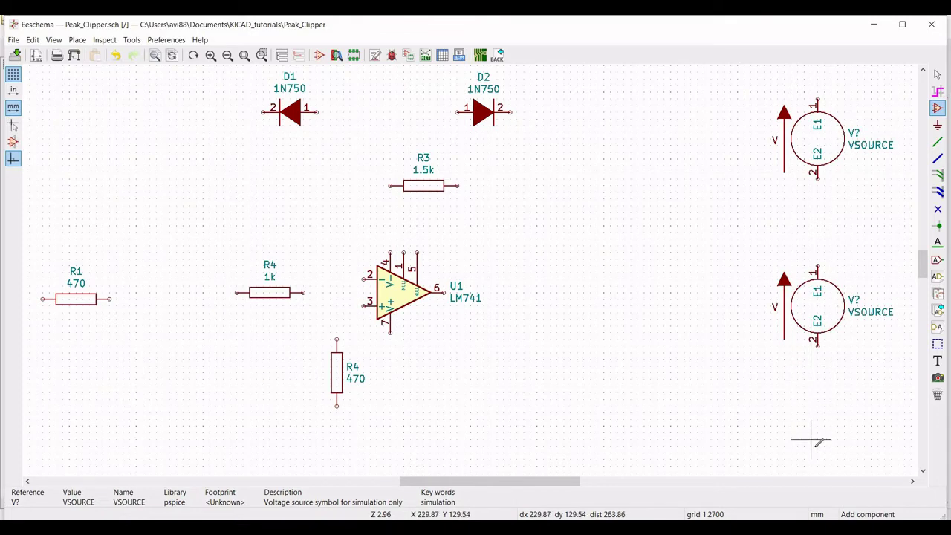
click(818, 448)
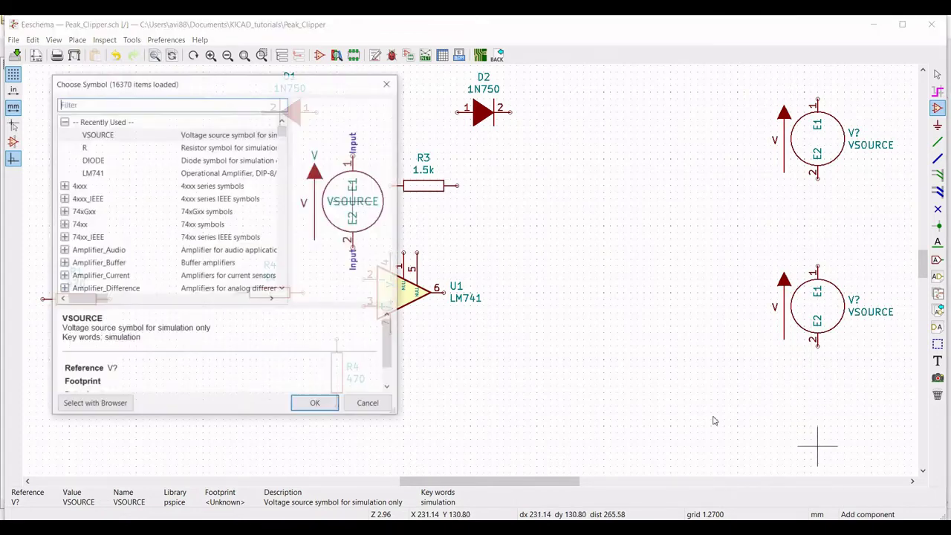
click(314, 404)
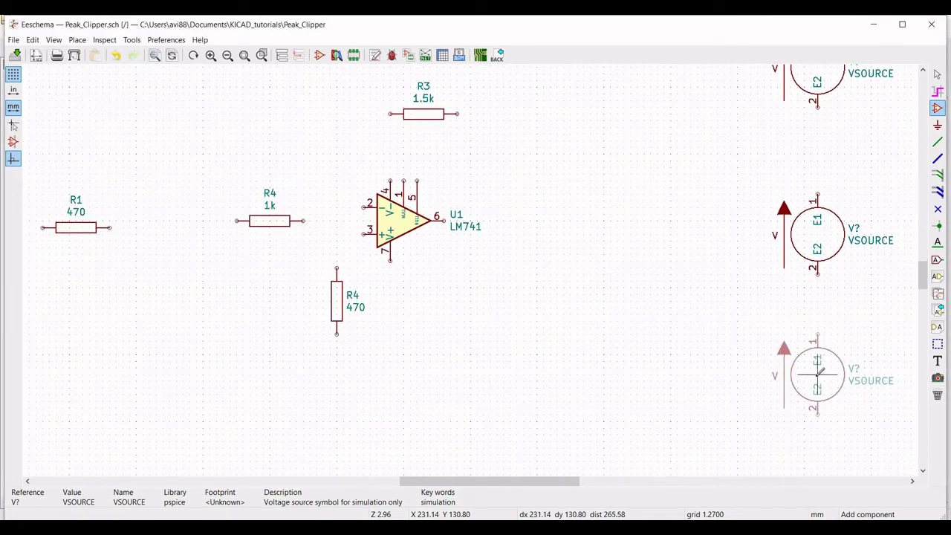
click(740, 312)
key(Escape)
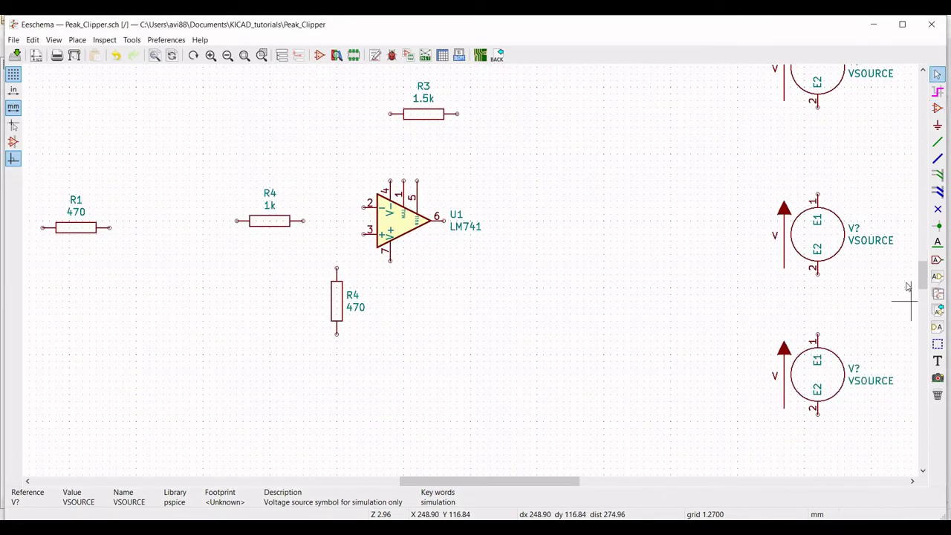
scroll(926, 280, down, 4)
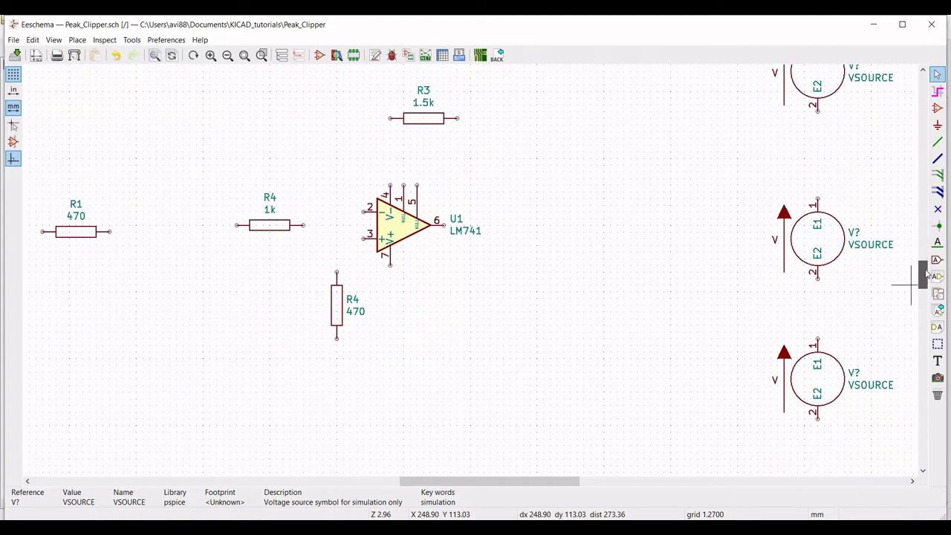
scroll(913, 297, up, 1)
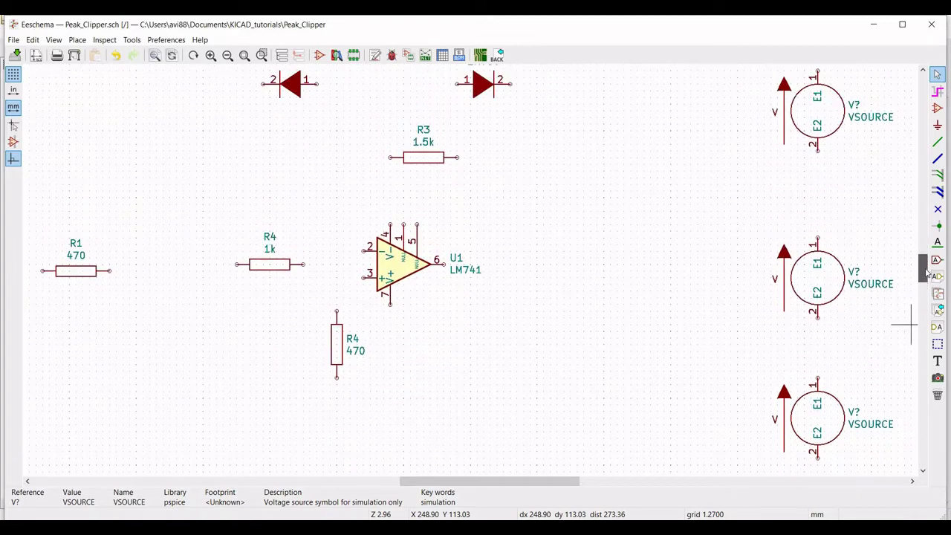
click(227, 55)
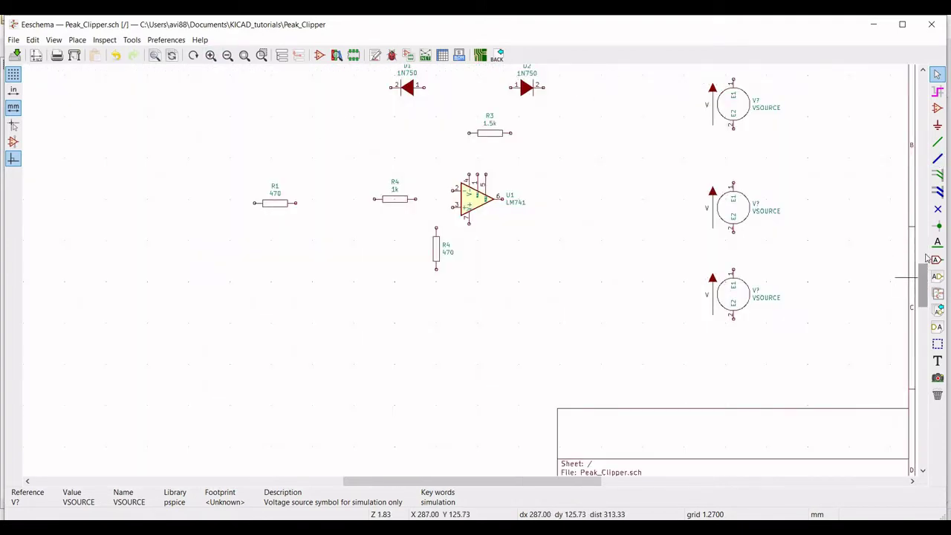
scroll(921, 281, up, 3)
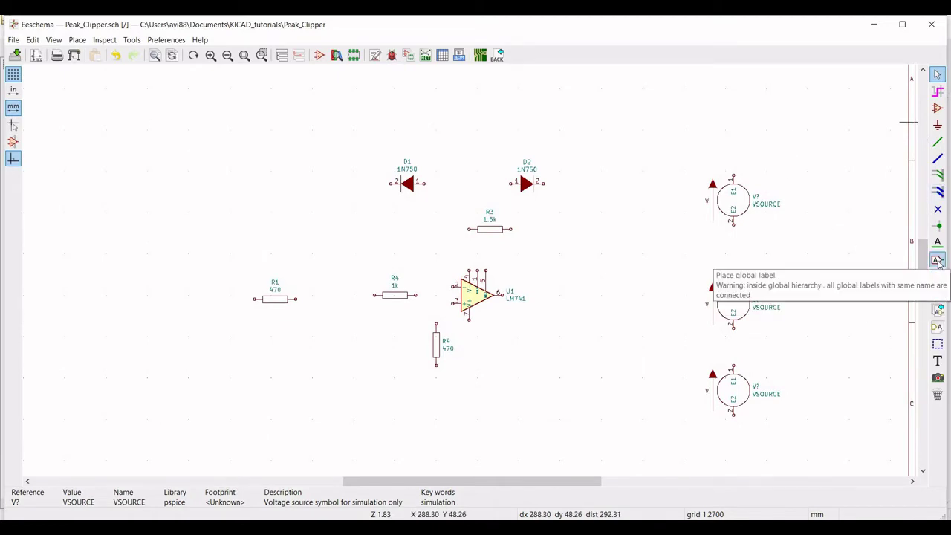
- Place a GND symbol from the power library just below the top voltage source
click(938, 126)
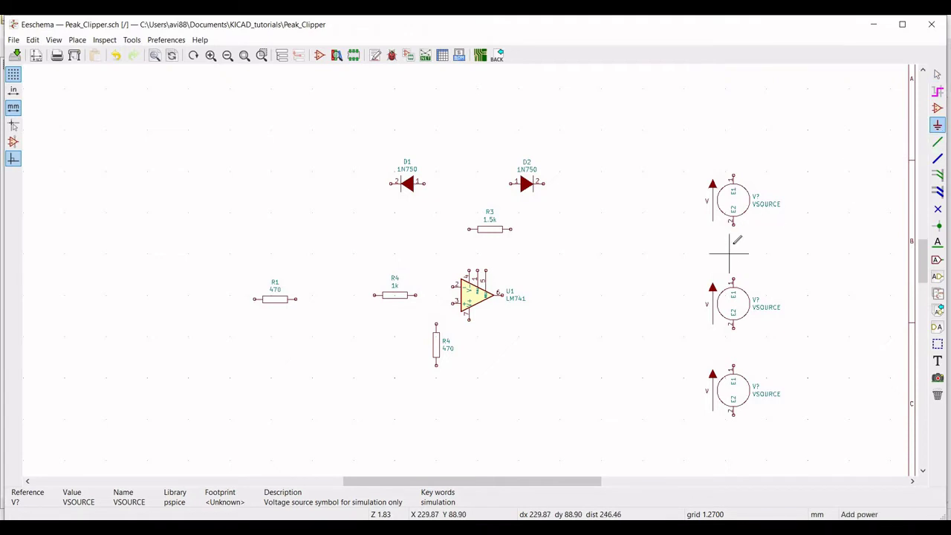
click(734, 243)
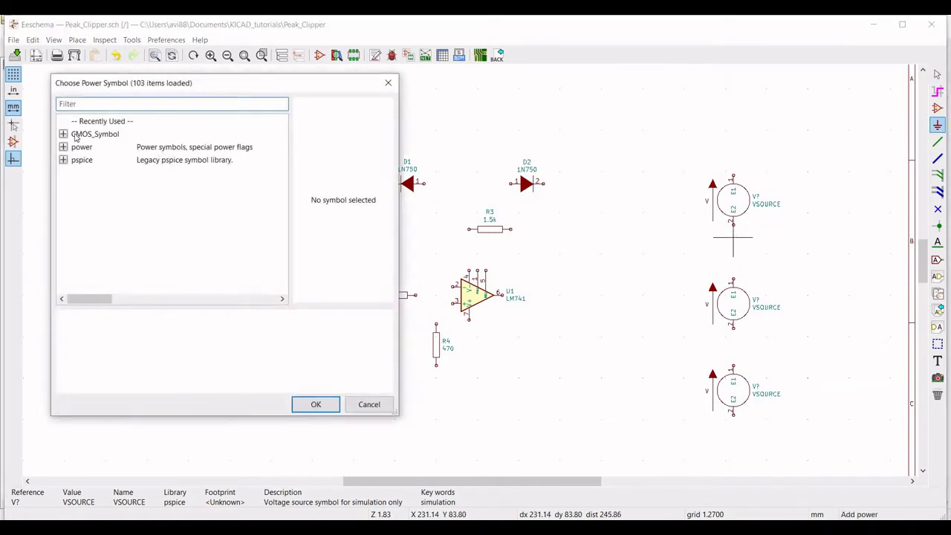
click(63, 147)
scroll(128, 198, down, 10)
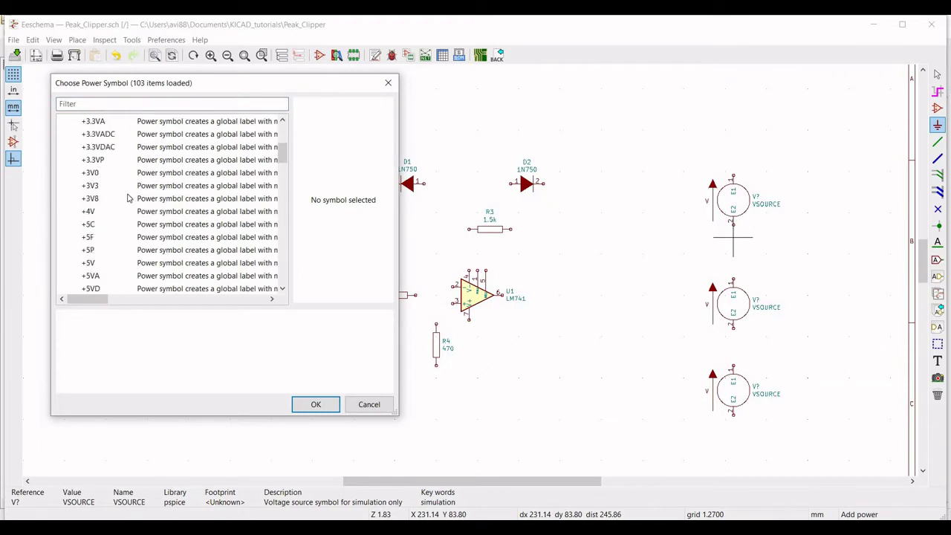
scroll(127, 198, down, 7)
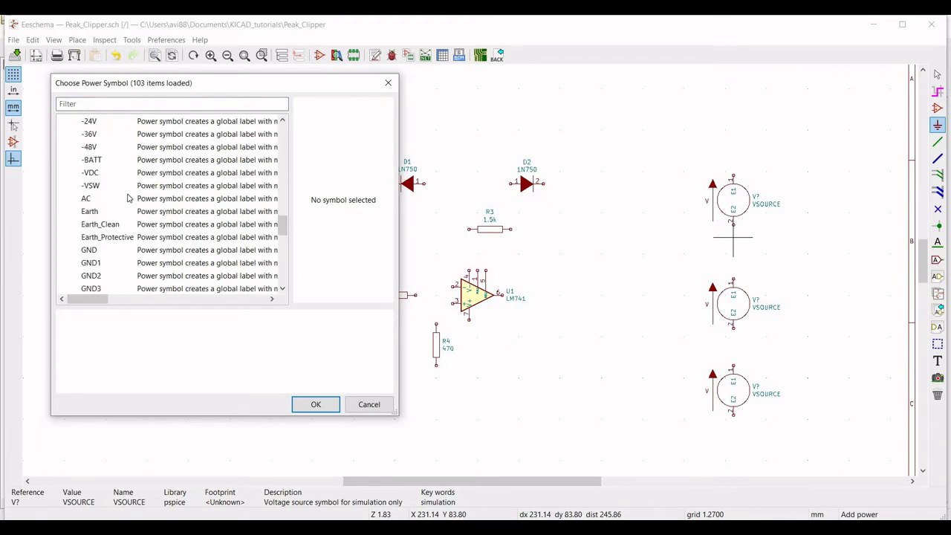
click(171, 253)
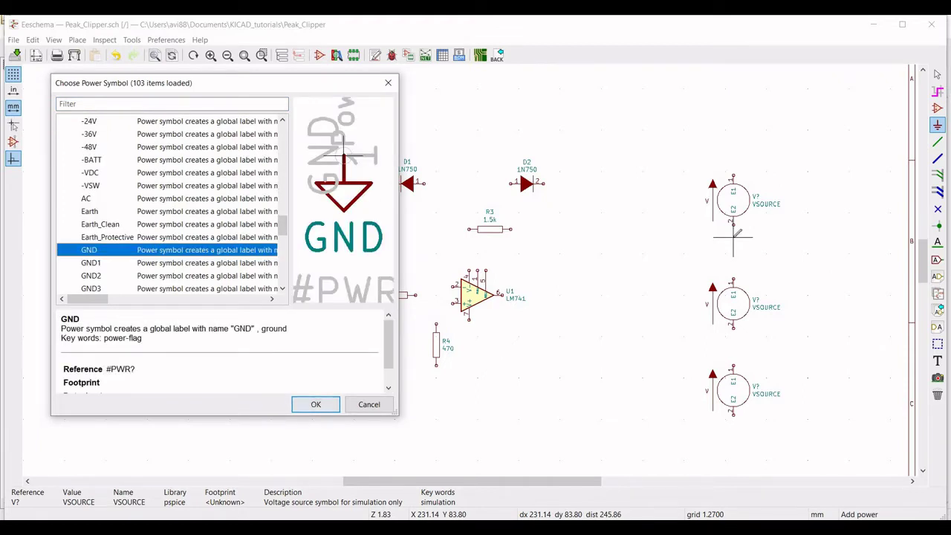
click(318, 404)
click(733, 238)
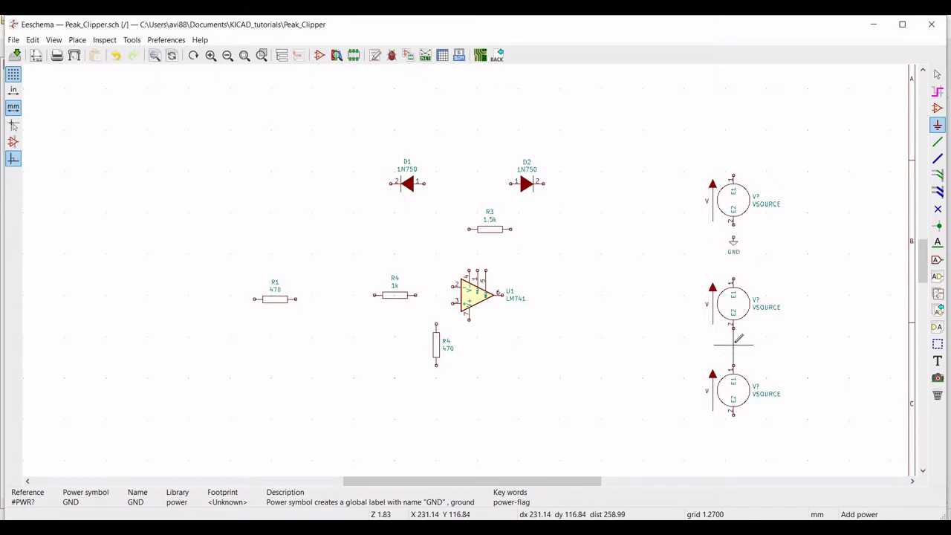
- Place another GND power symbol directly below the middle voltage source
click(735, 346)
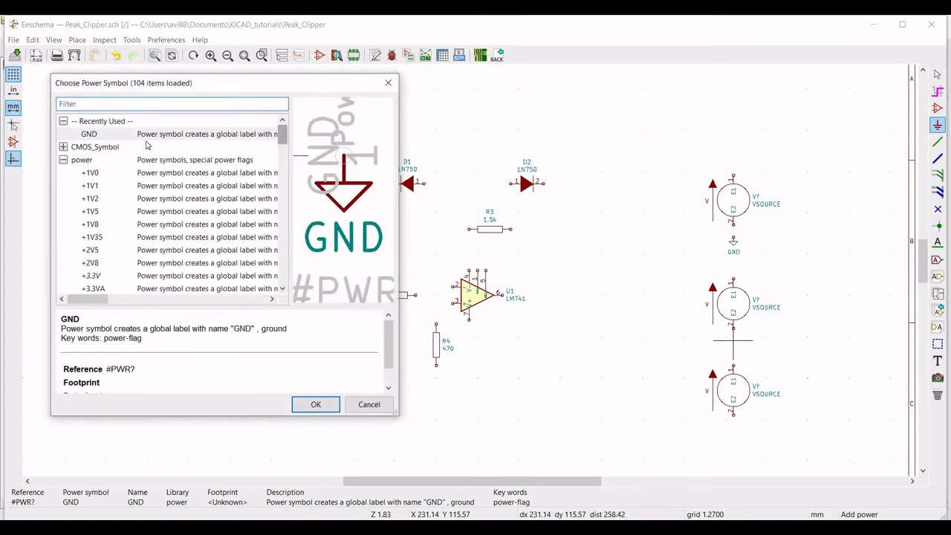
click(315, 404)
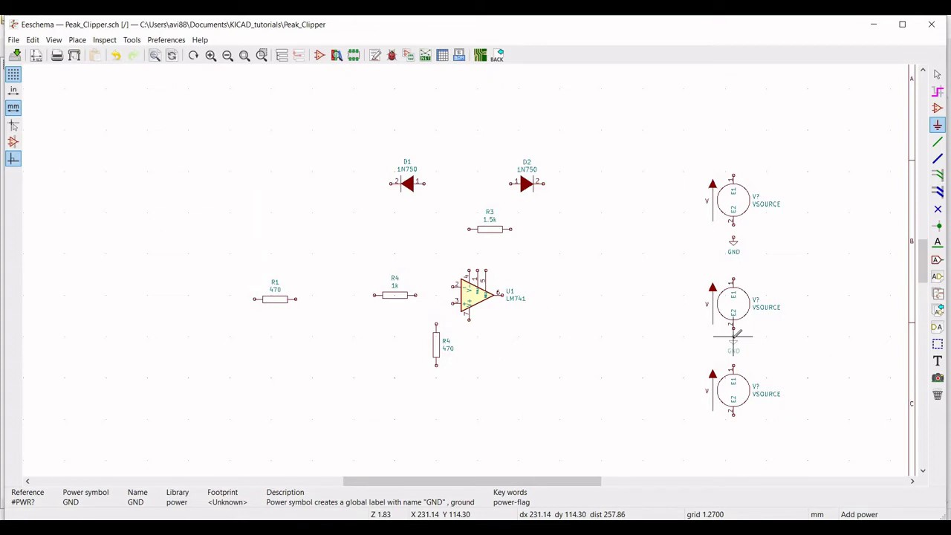
click(733, 338)
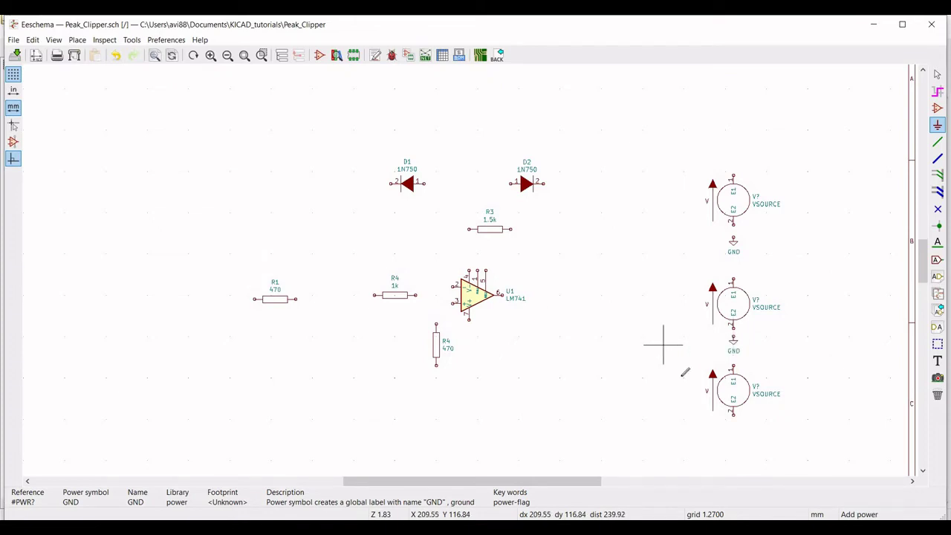
- Place a GND power symbol below the bottom voltage source and move that source slightly down toward it
click(734, 459)
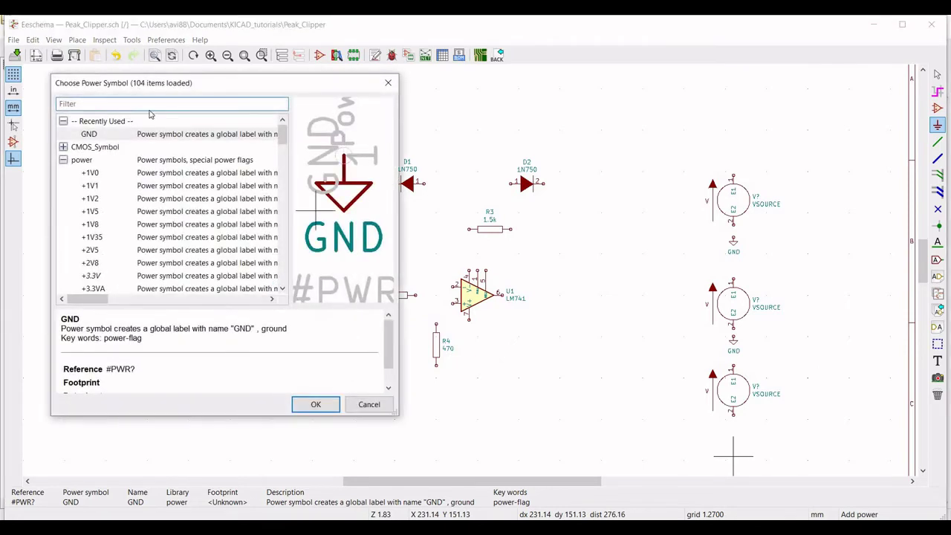
click(164, 135)
click(315, 404)
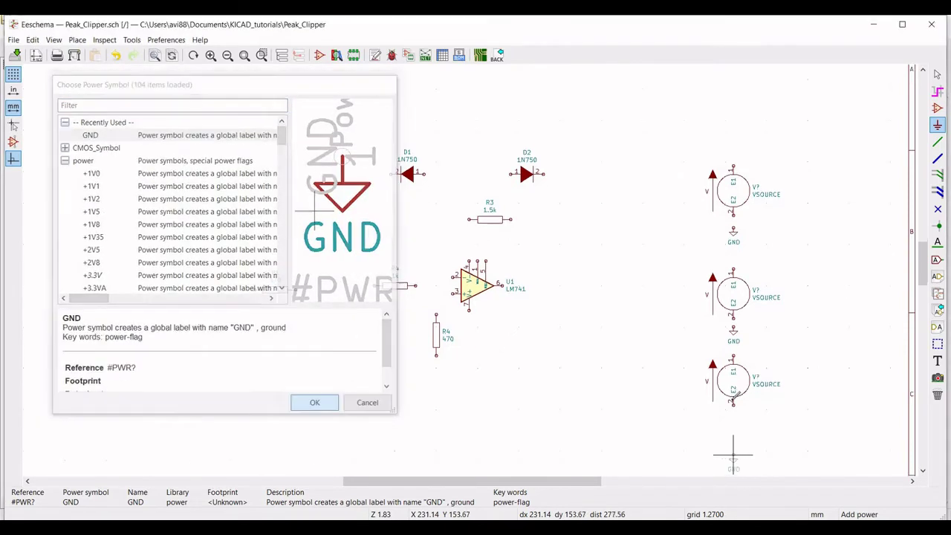
click(733, 367)
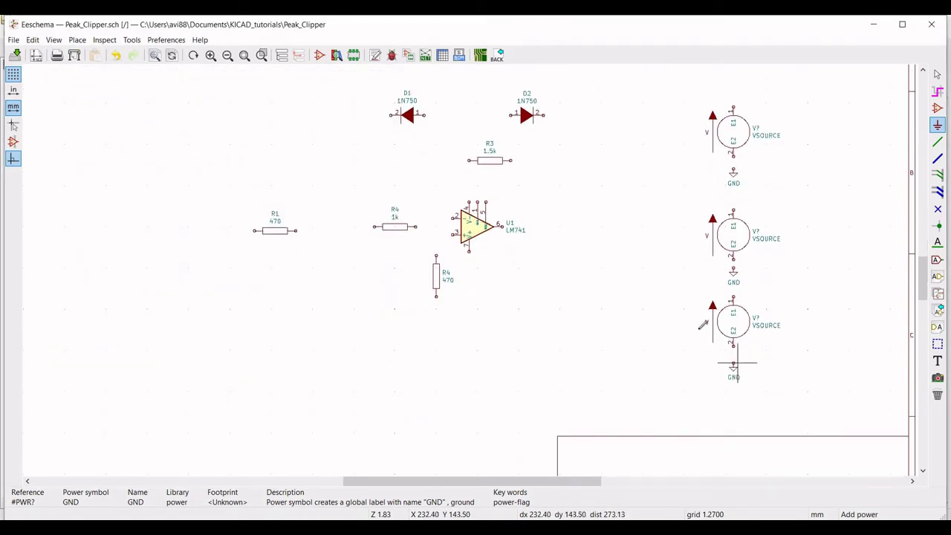
key(Escape)
drag(698, 287, 763, 361)
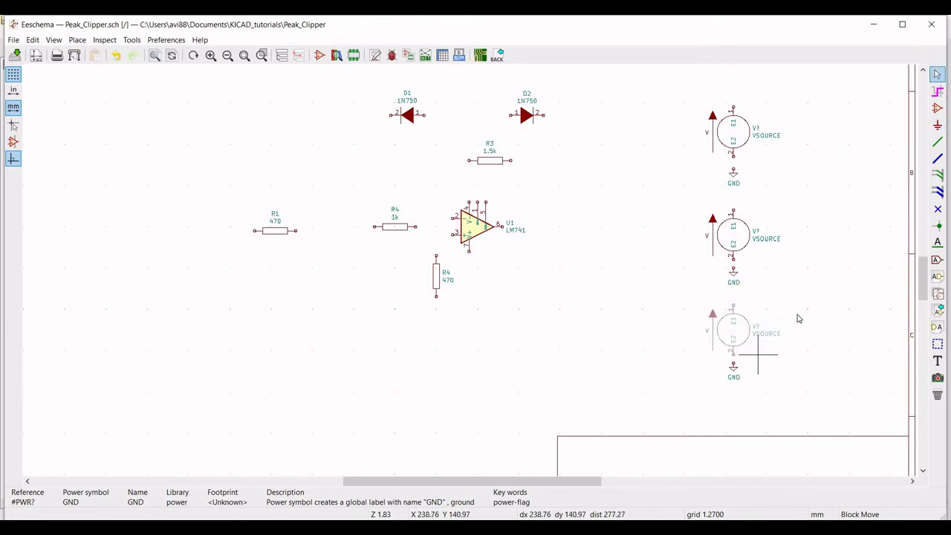
key(Escape)
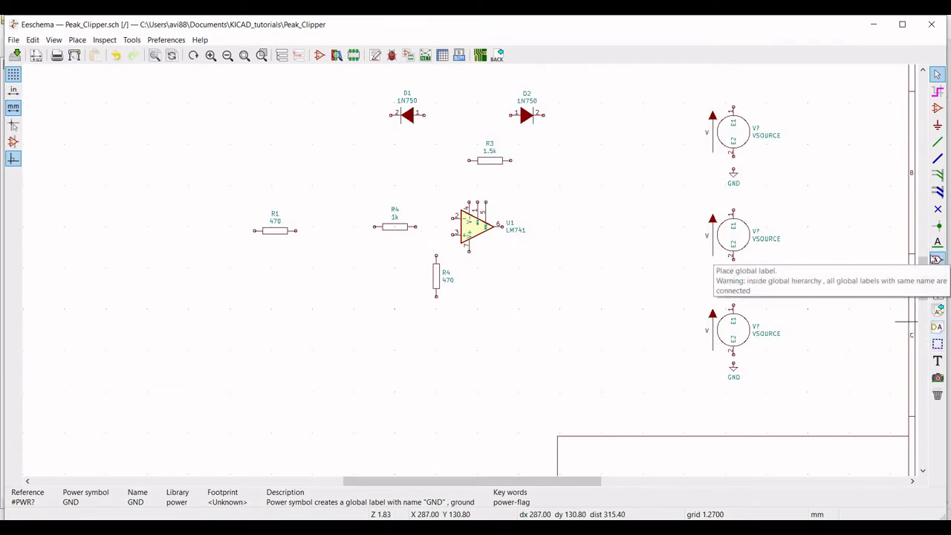
- Place a global label VCC just above the top voltage source's pin 1
click(937, 259)
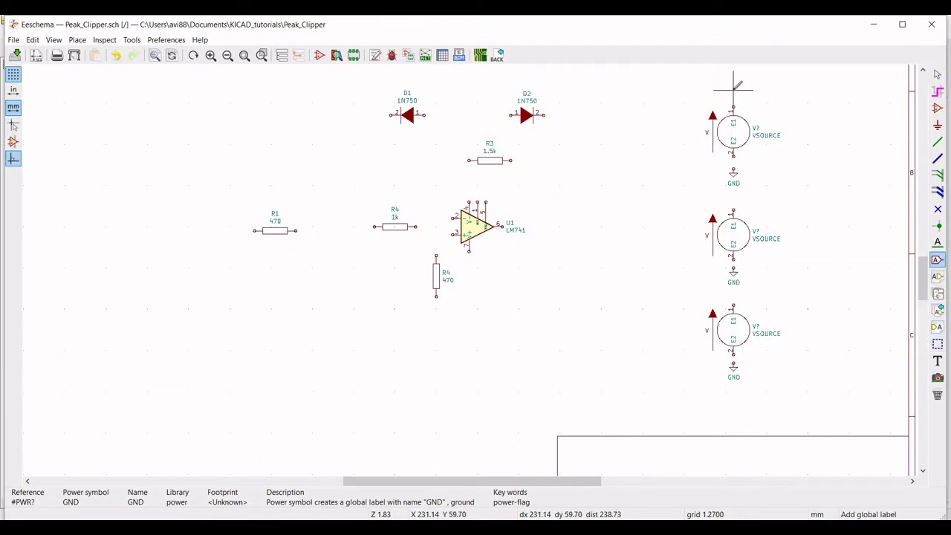
click(734, 92)
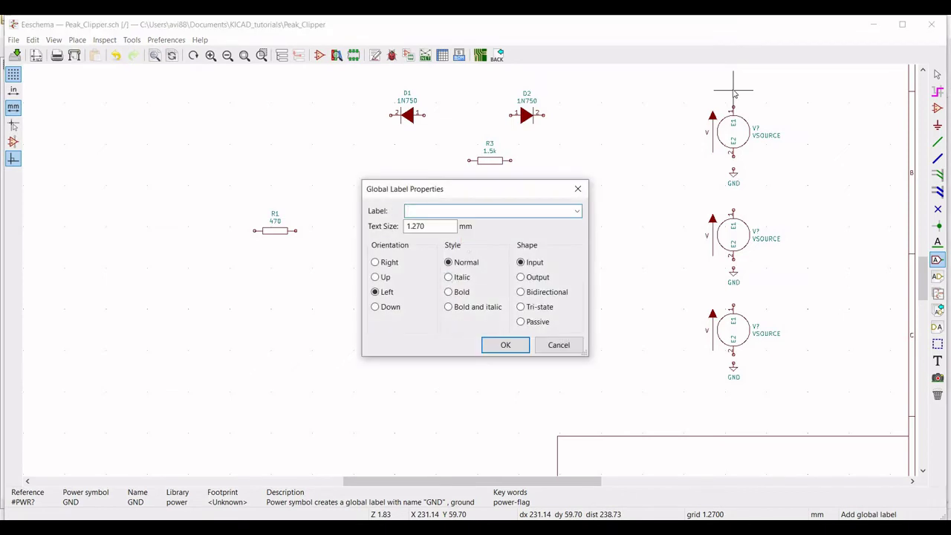
text(VCC)
click(505, 345)
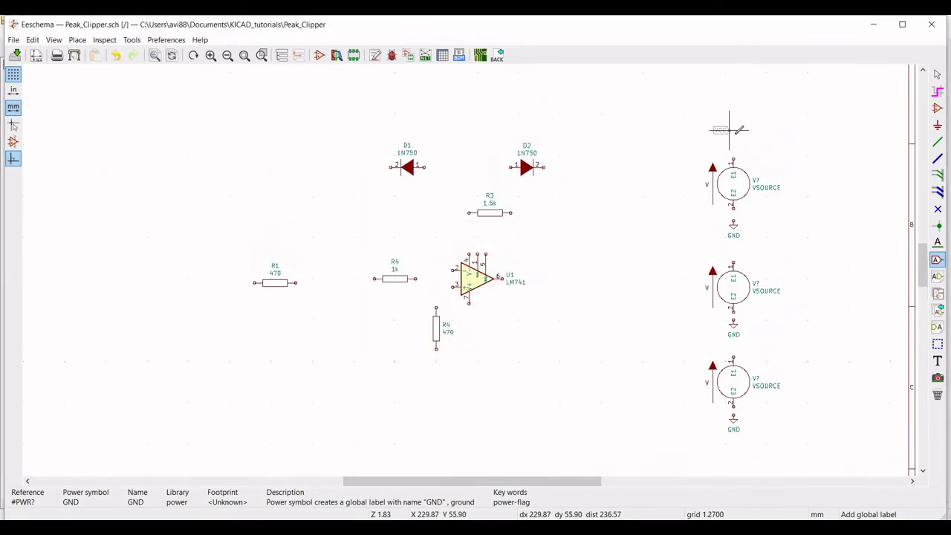
click(733, 136)
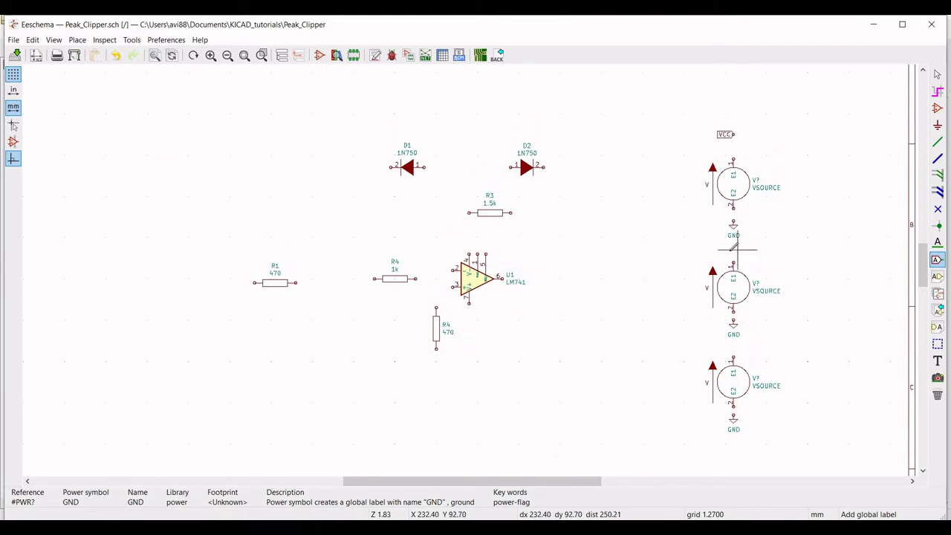
- Place global labels VEE above the middle voltage source and Vin above the bottom one
click(733, 254)
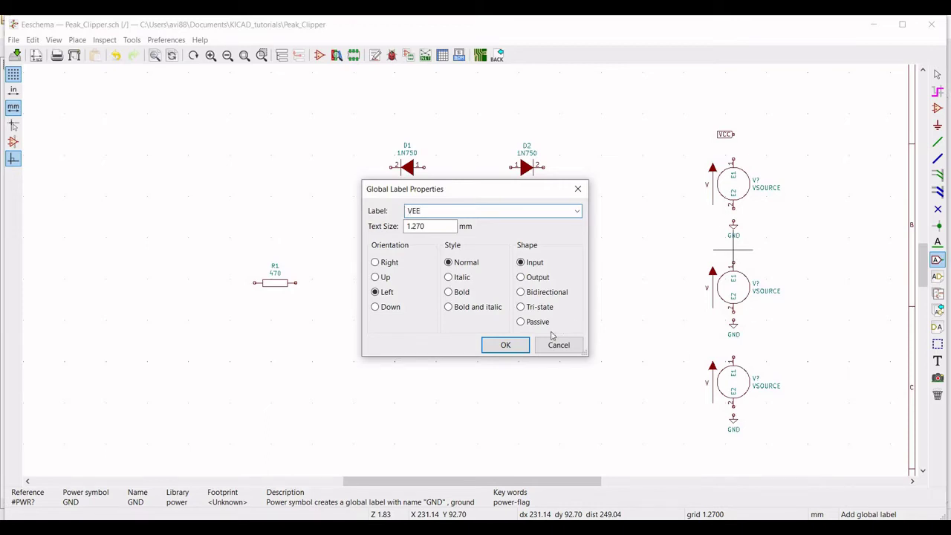
click(505, 346)
click(733, 250)
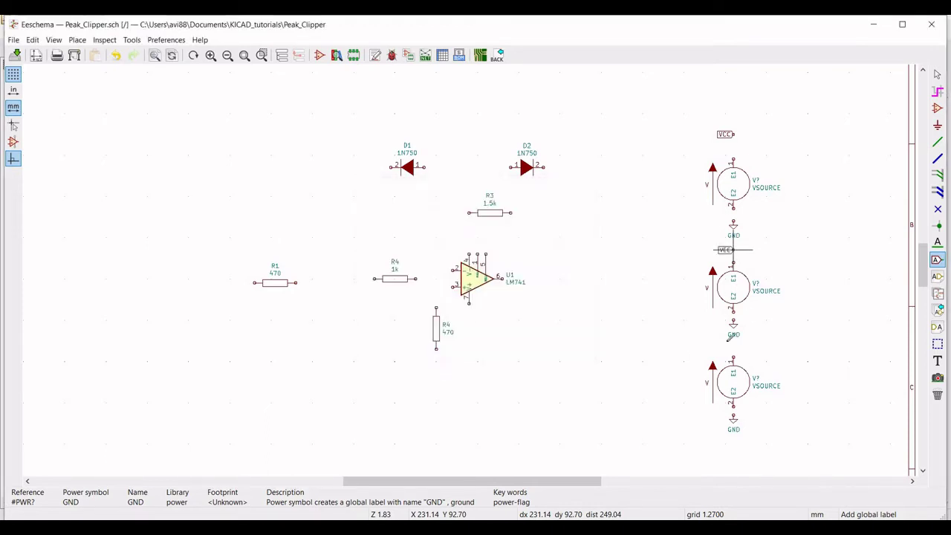
click(733, 345)
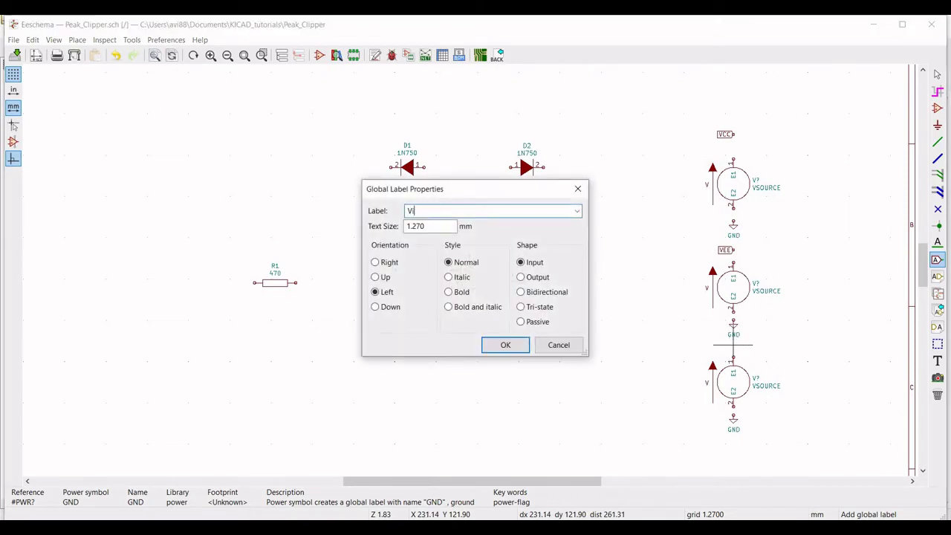
click(503, 346)
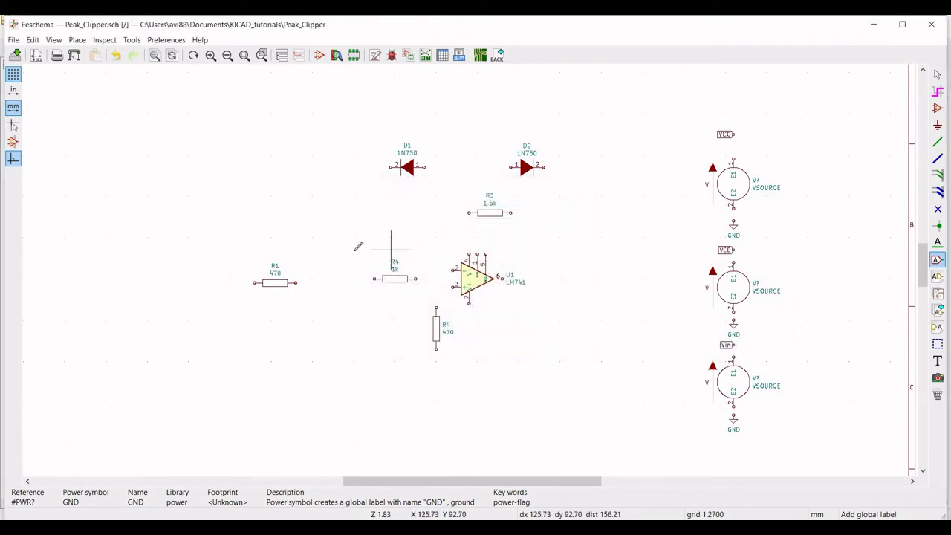
- Place a global label VEE above pin 4 of the LM741 op-amp
click(469, 244)
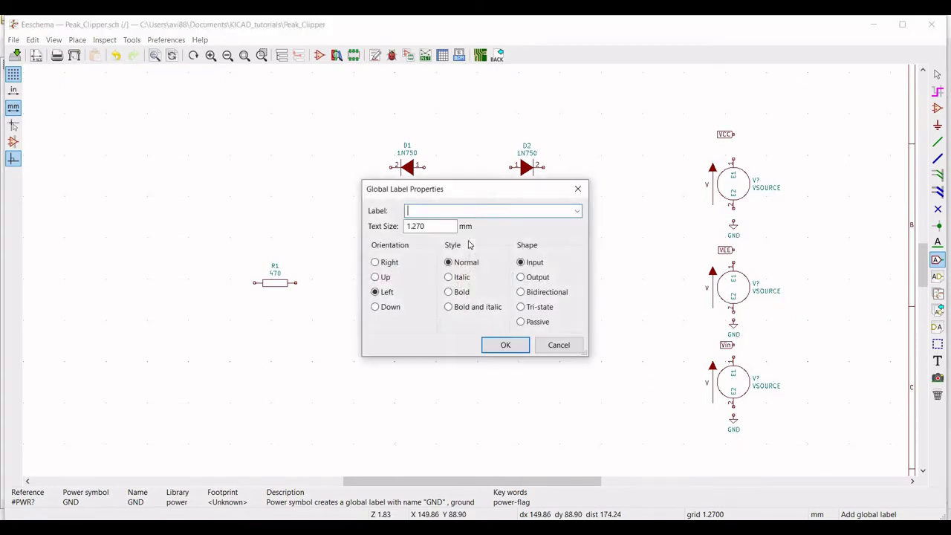
text(VEE)
click(503, 345)
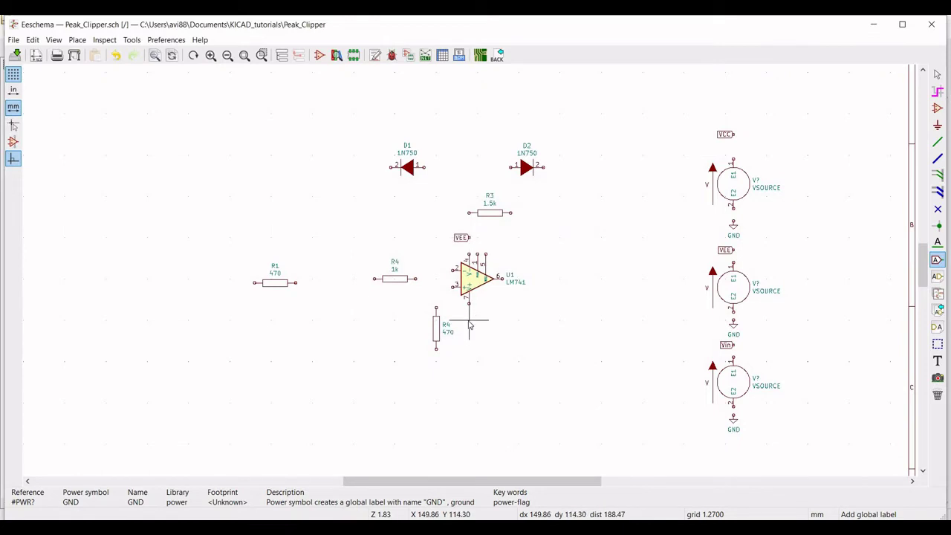
- Place a global label VCC below the op-amp's pin 7 and a Vin label to the left of R1
click(471, 323)
text(VCC)
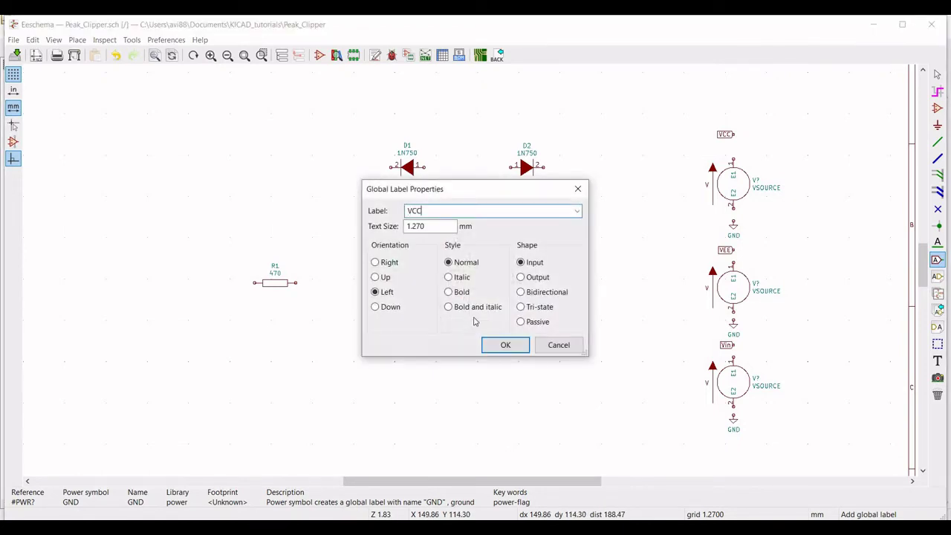
click(498, 348)
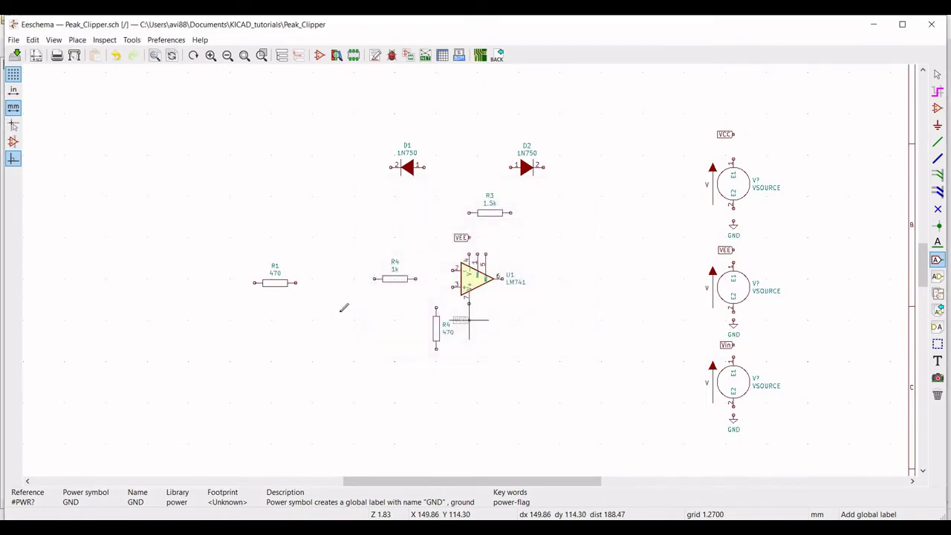
click(469, 319)
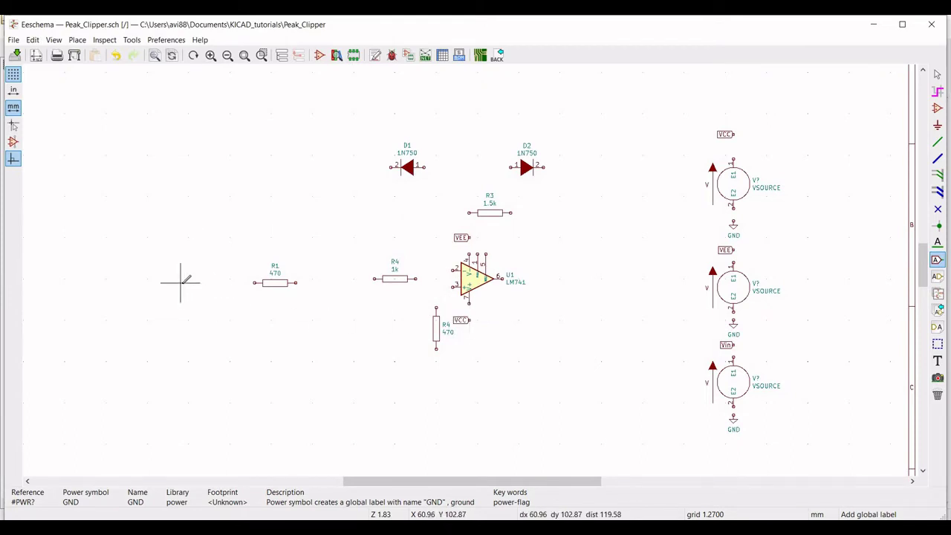
click(183, 284)
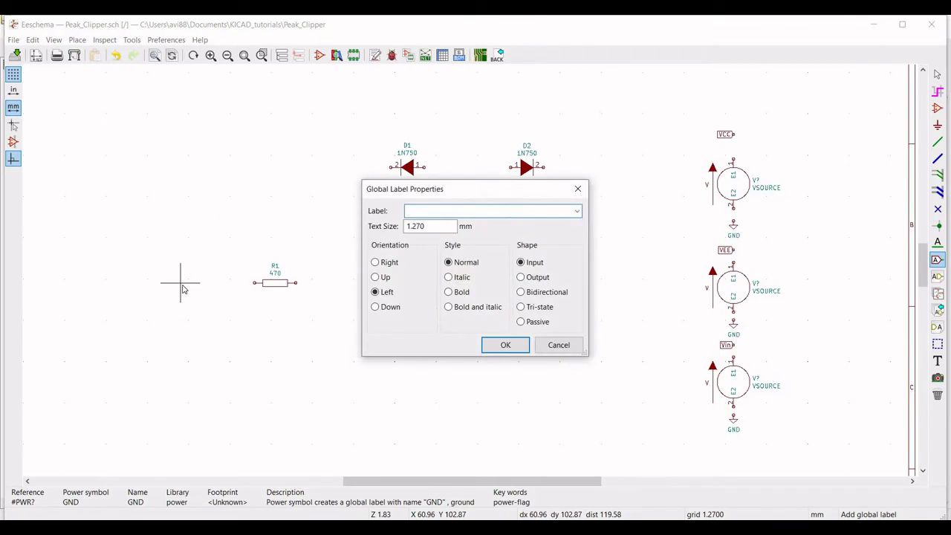
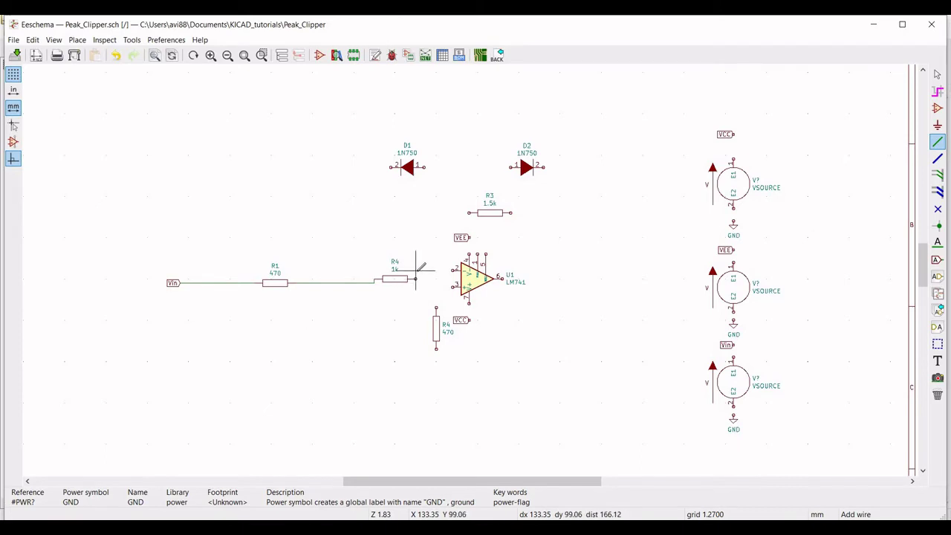
- Wire the 1k resistor to the op-amp's pin 2, and D1 between the R1–1k resistor node and D2
click(416, 278)
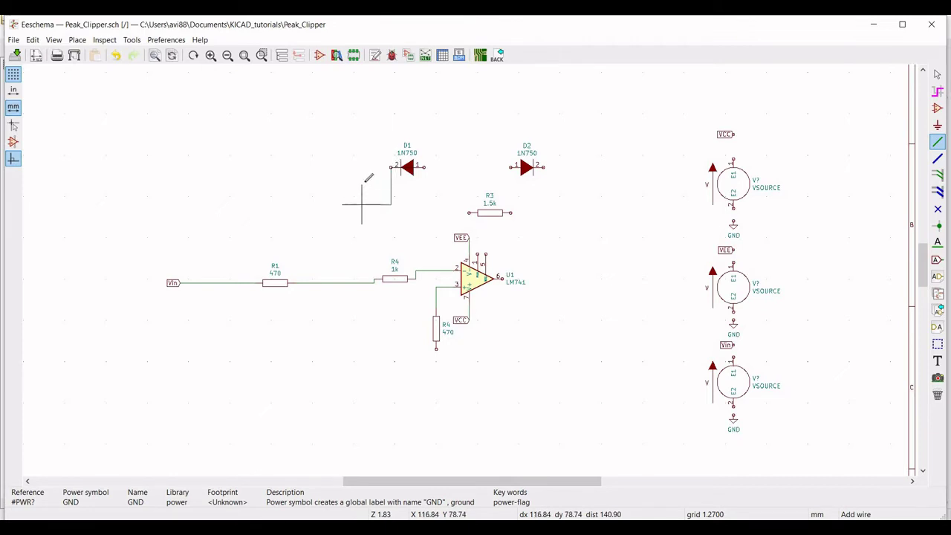
click(362, 282)
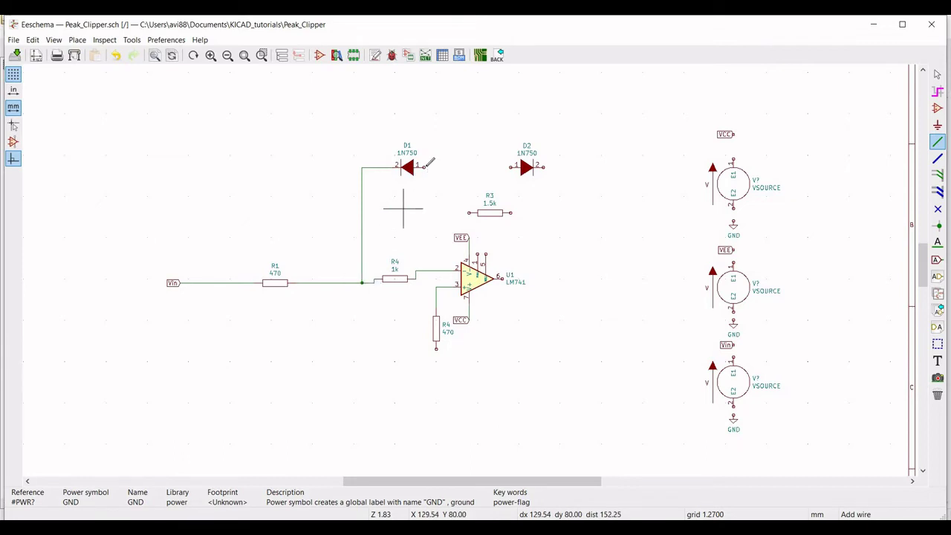
click(423, 166)
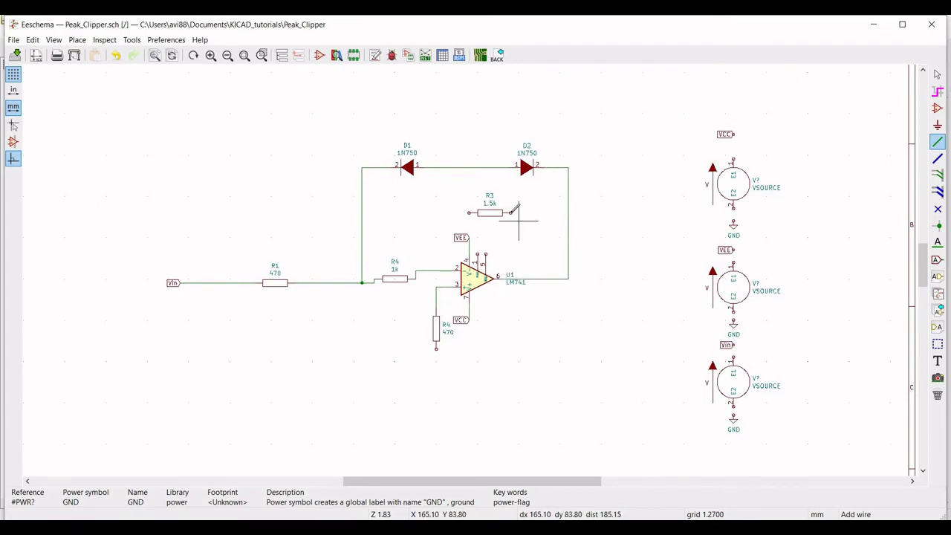
- Wire the right end of R3 to the vertical wire joining D2 and the op-amp output
click(567, 212)
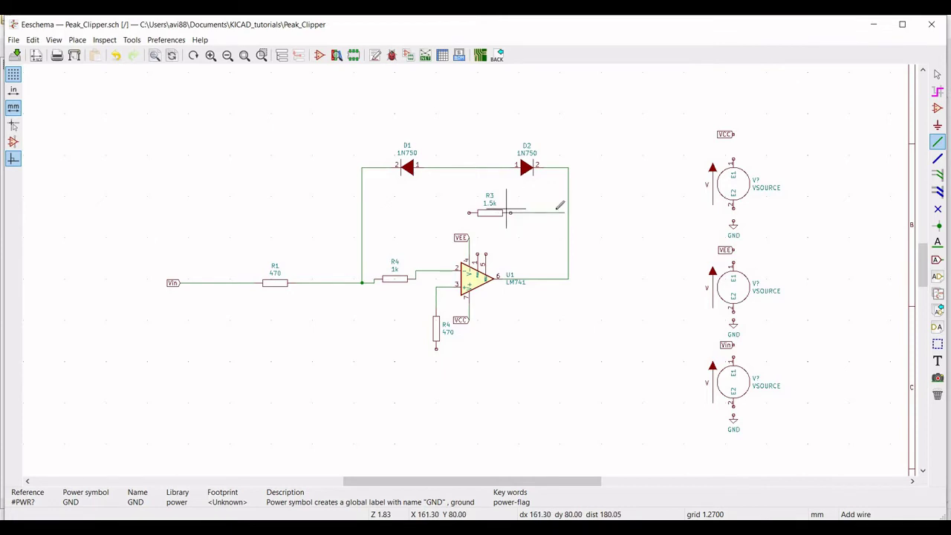
click(510, 212)
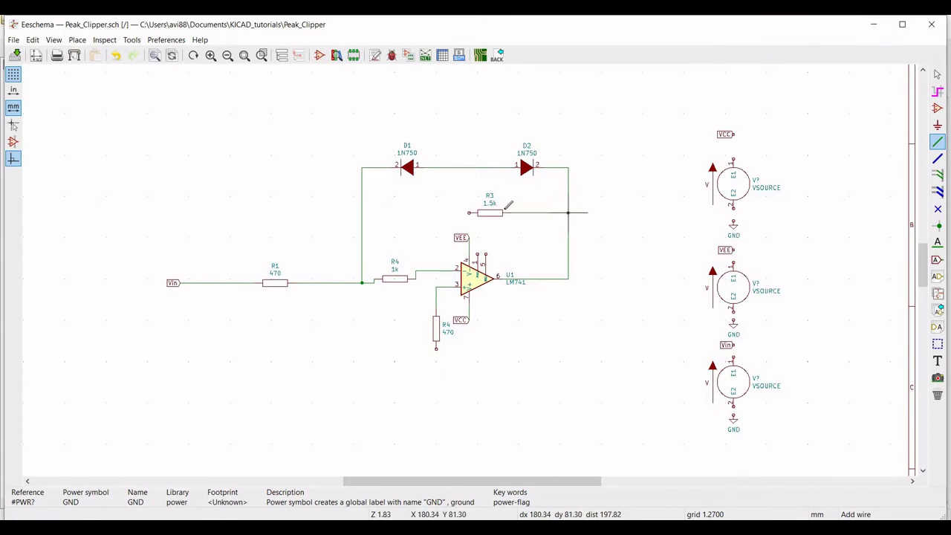
click(568, 213)
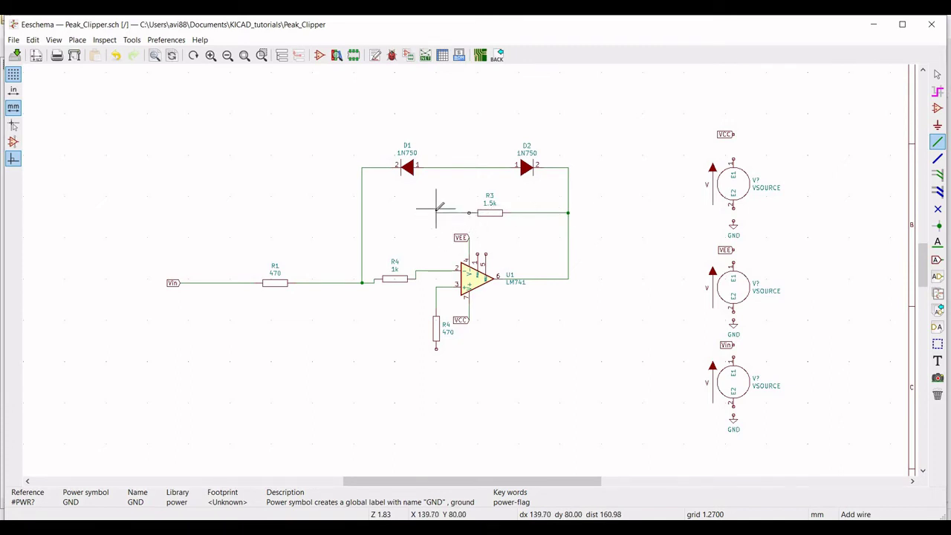
- Wire the left end of R3 down to the wire at the op-amp's pin 2
click(430, 249)
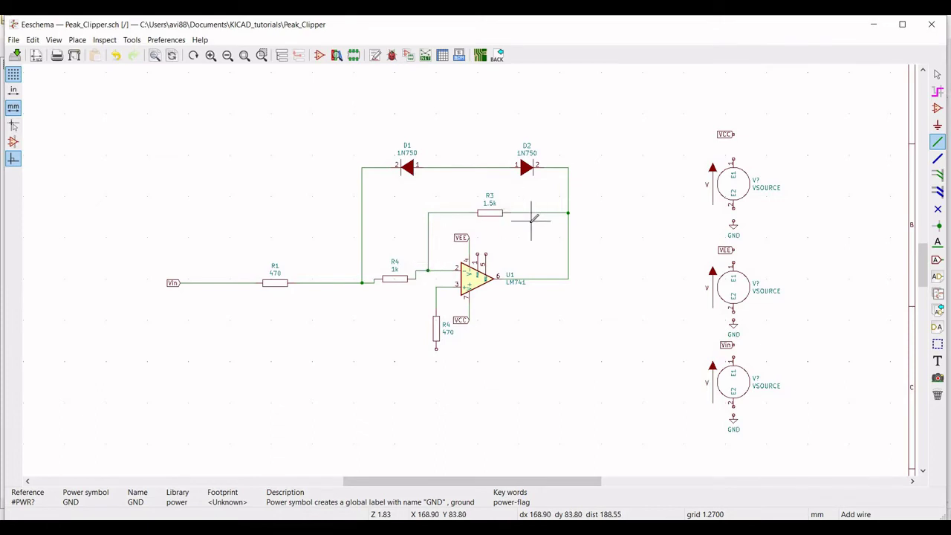
key(Escape)
- Place a GND power symbol below the vertical 470 resistor and wire it to the resistor's lower end
click(937, 125)
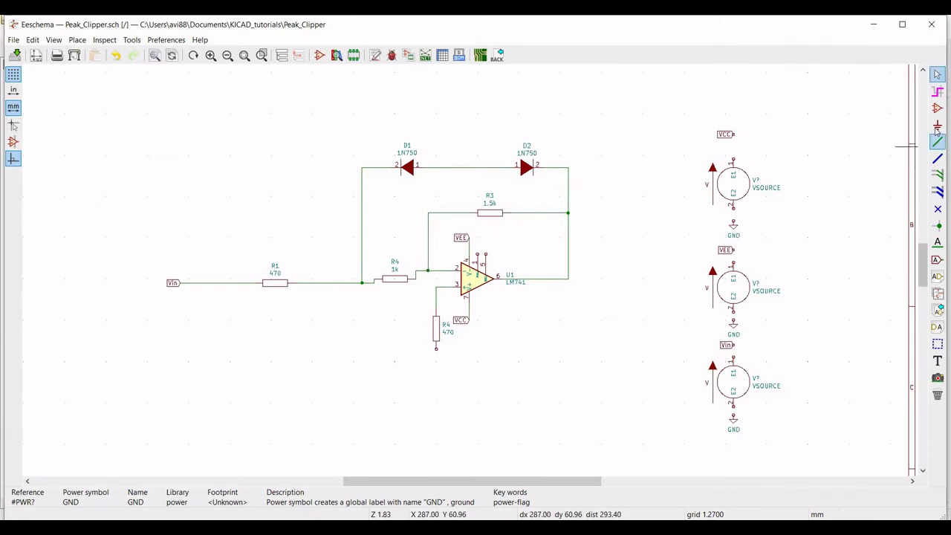
click(436, 374)
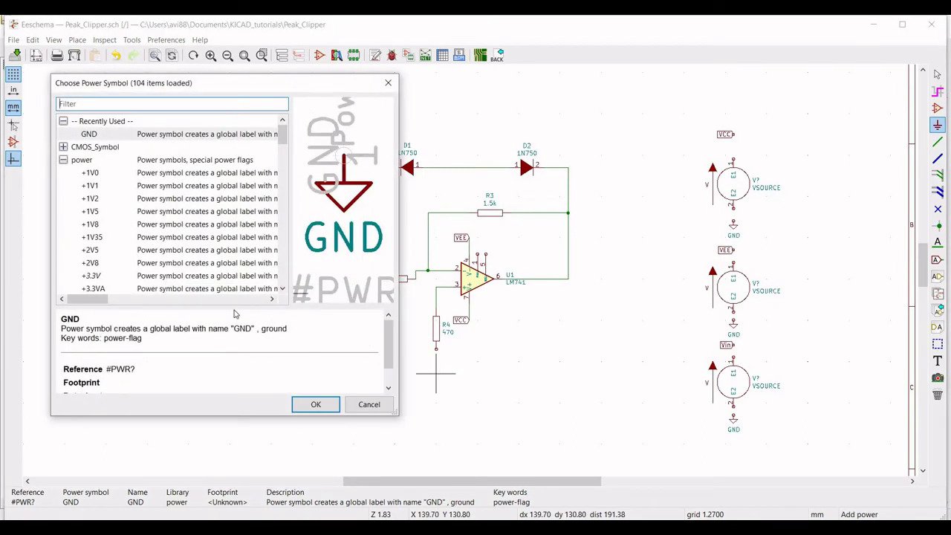
key(Return)
click(436, 373)
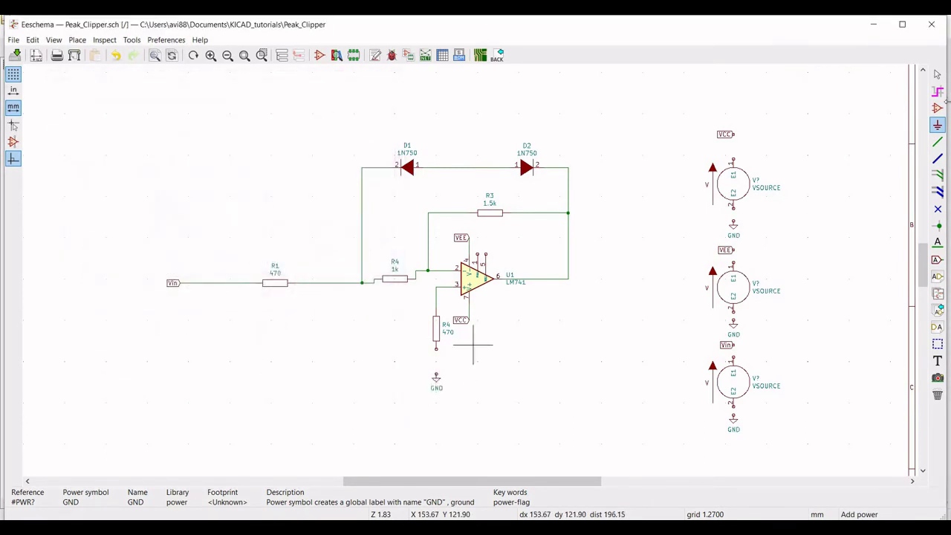
key(w)
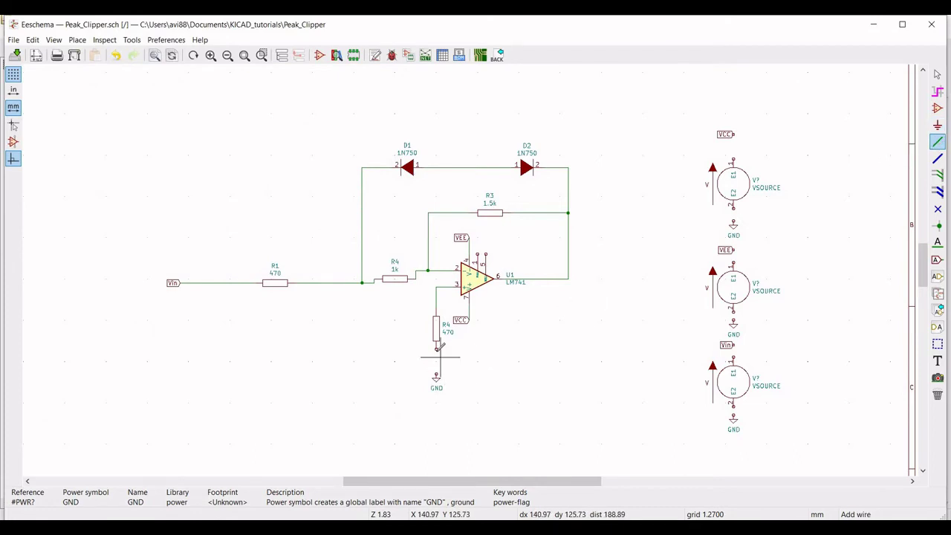
click(436, 374)
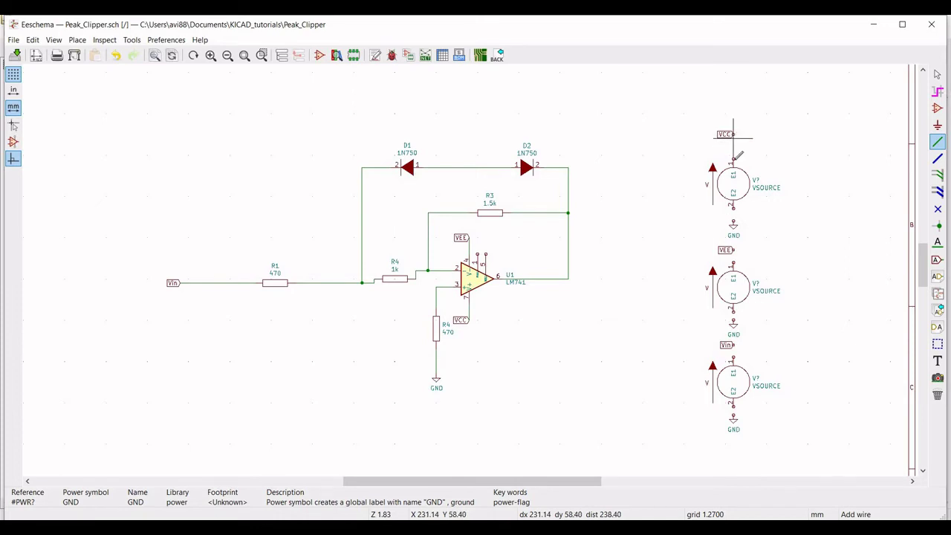
- Wire the three voltage sources to their VCC, VEE and Vin labels and to their GND symbols
click(733, 209)
click(733, 223)
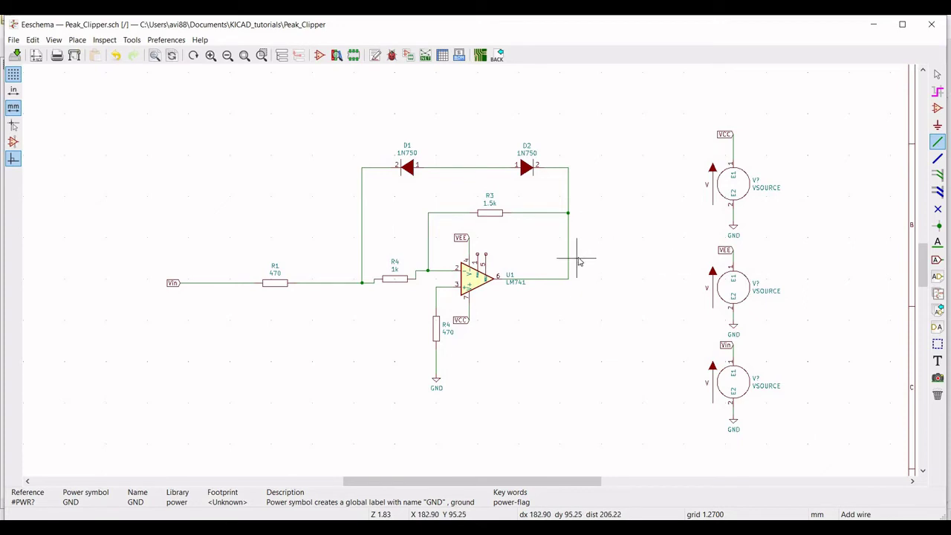
key(Escape)
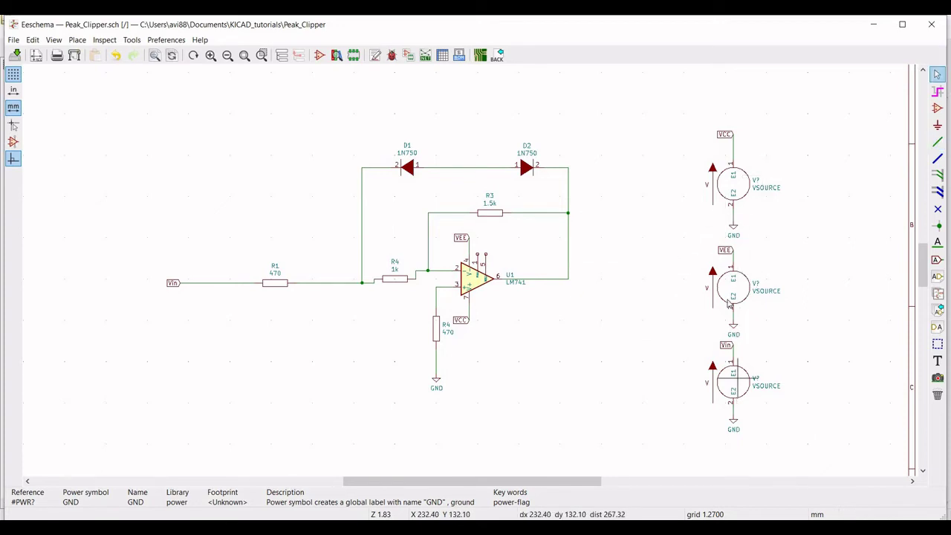
- Give the voltage source under the VCC label the reference VCC and the value 15
right_click(739, 190)
mouse_move(778, 241)
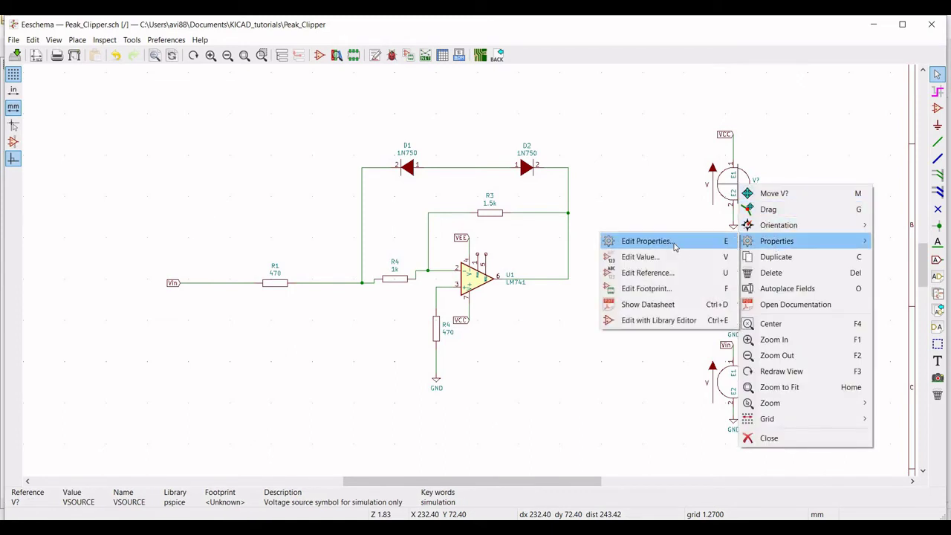
click(673, 242)
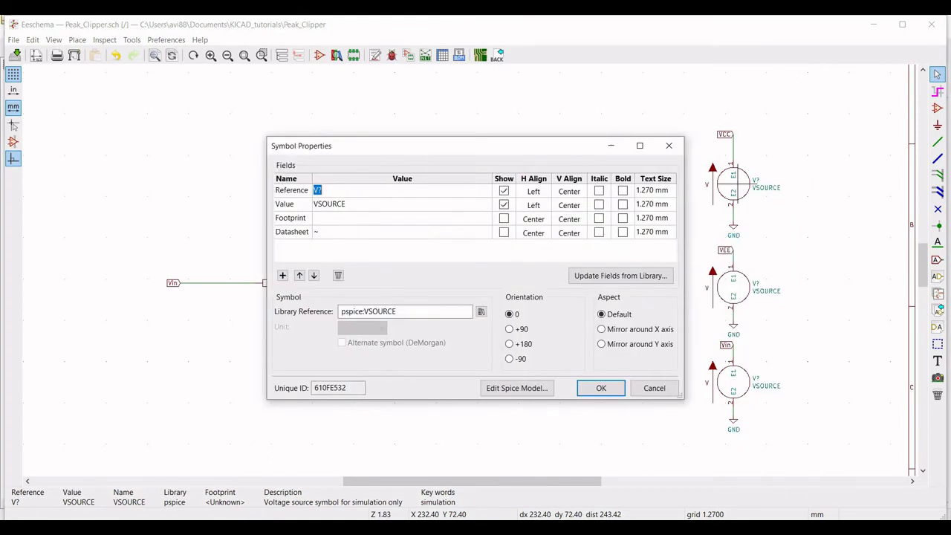
text(VCC)
click(340, 205)
text(15)
- Set the VCC source's SPICE model to a DC voltage of 15 and apply the symbol properties
click(517, 387)
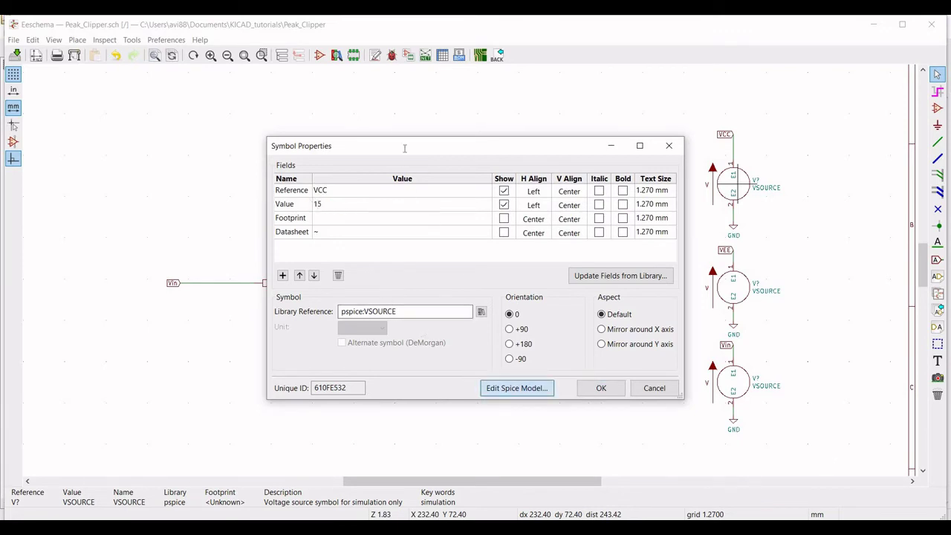
click(396, 134)
text(15)
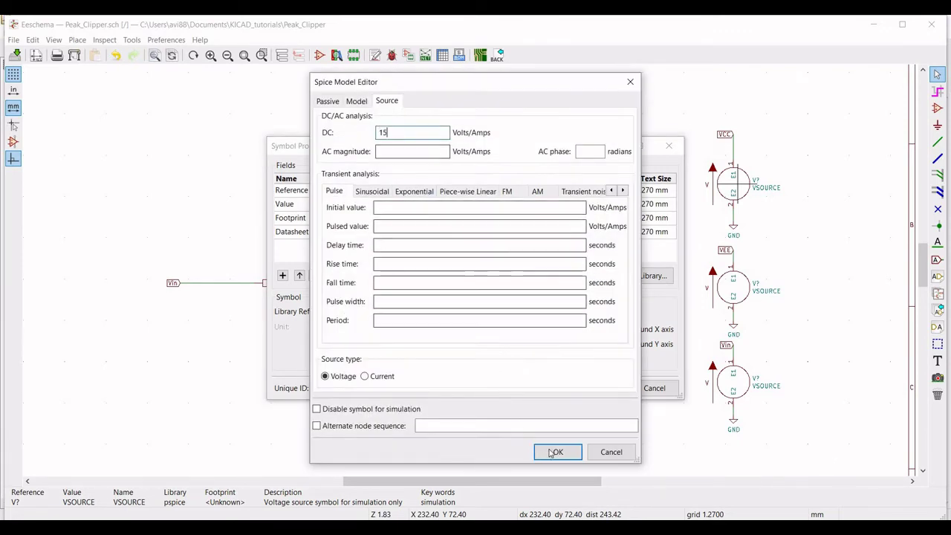
click(553, 452)
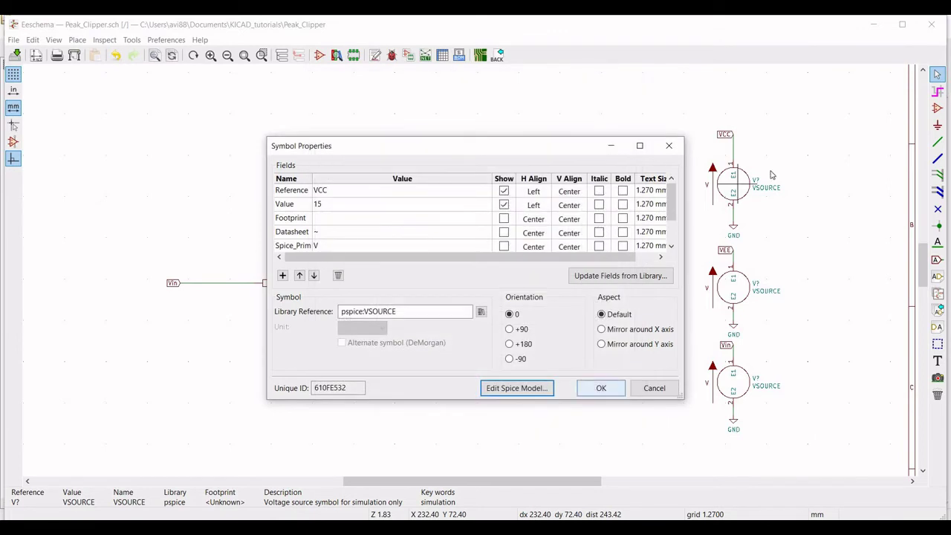
click(596, 388)
- Give the voltage source under the VEE label the reference VEE and the value -15
right_click(736, 297)
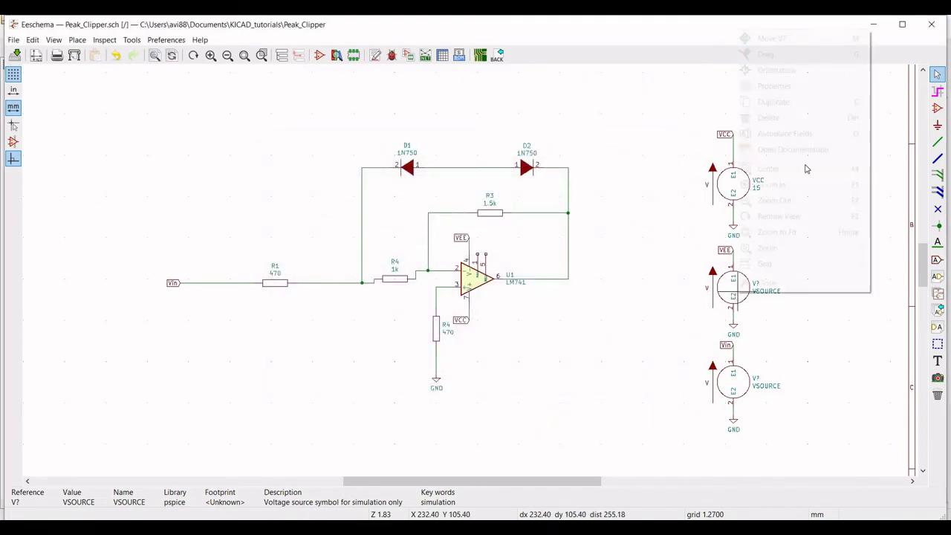
mouse_move(780, 85)
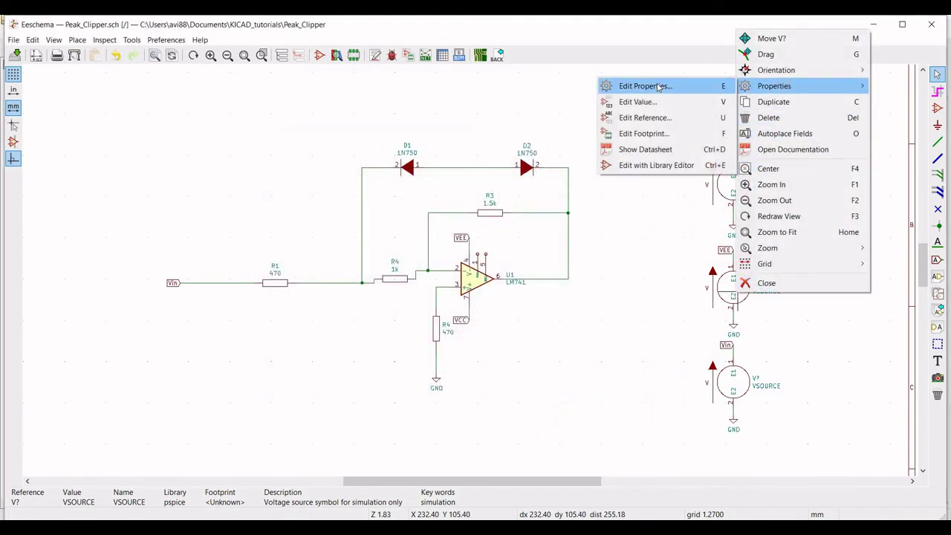
click(658, 87)
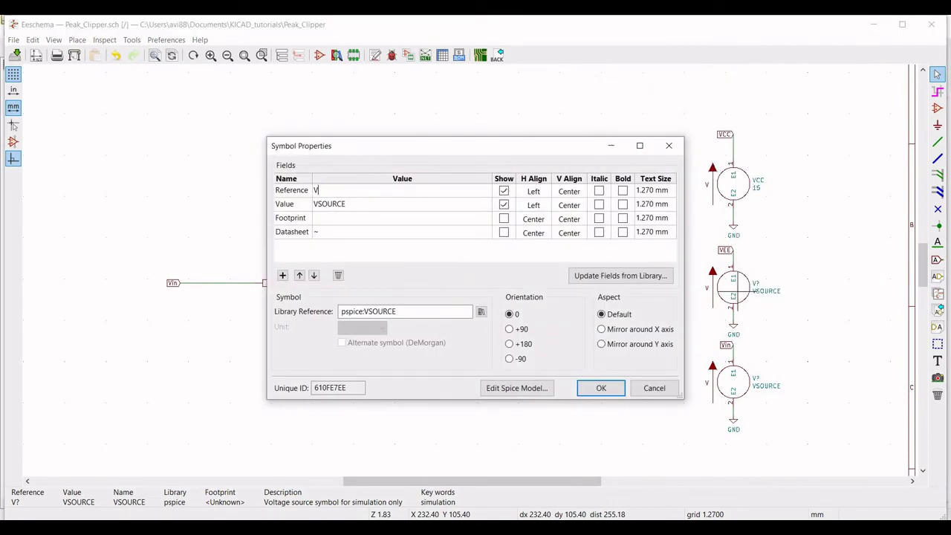
click(343, 203)
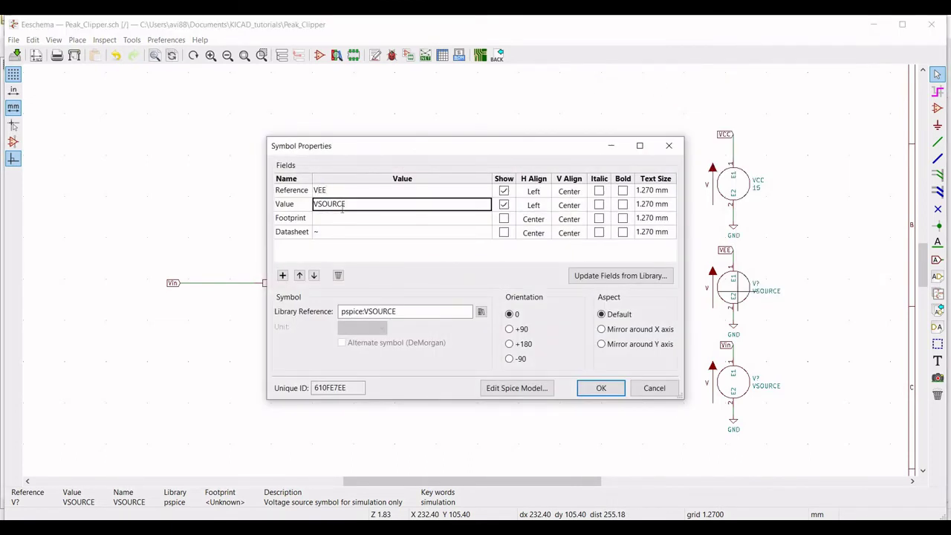
text(-)
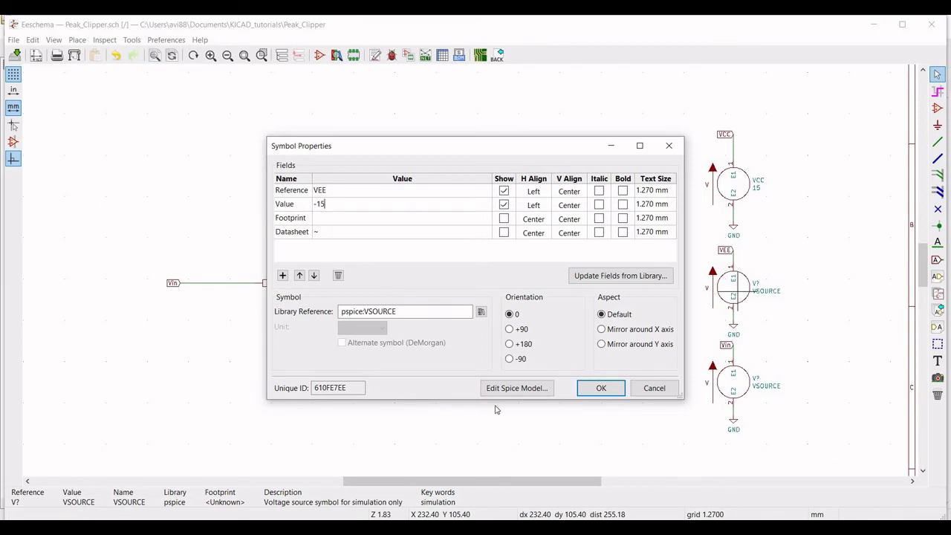
text(15)
- Set the VEE source's SPICE model to a DC voltage of -15 and apply the symbol properties
click(511, 388)
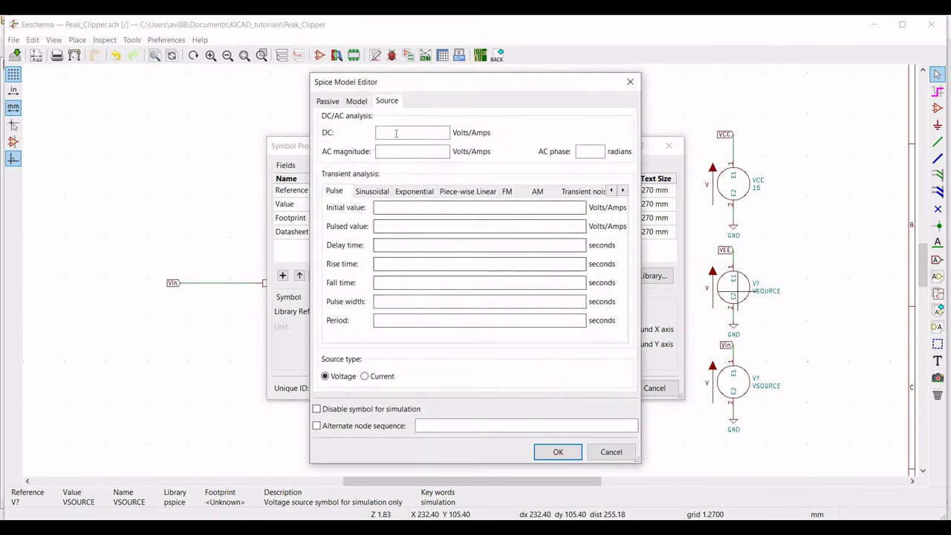
click(396, 133)
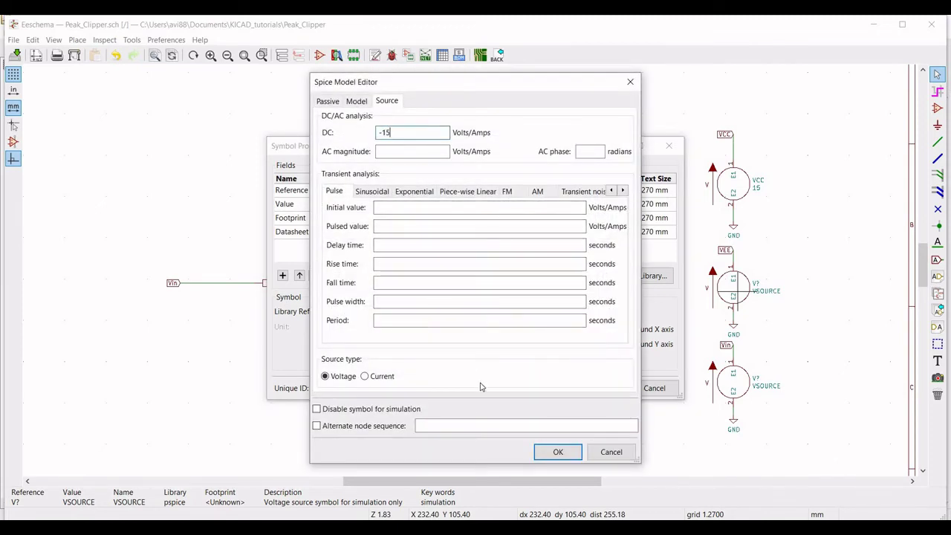
click(557, 452)
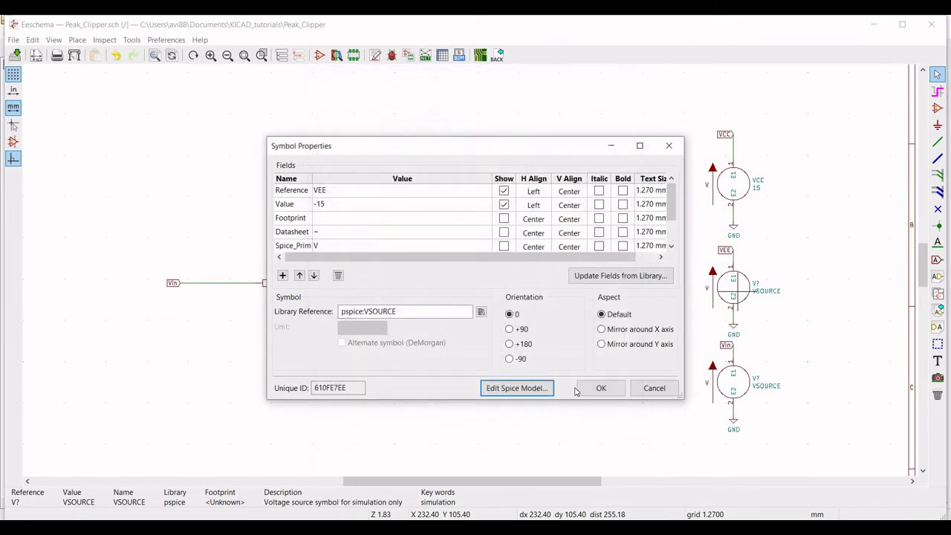
click(614, 394)
- Give the voltage source under the Vin label the reference Vin and the value 0
right_click(736, 379)
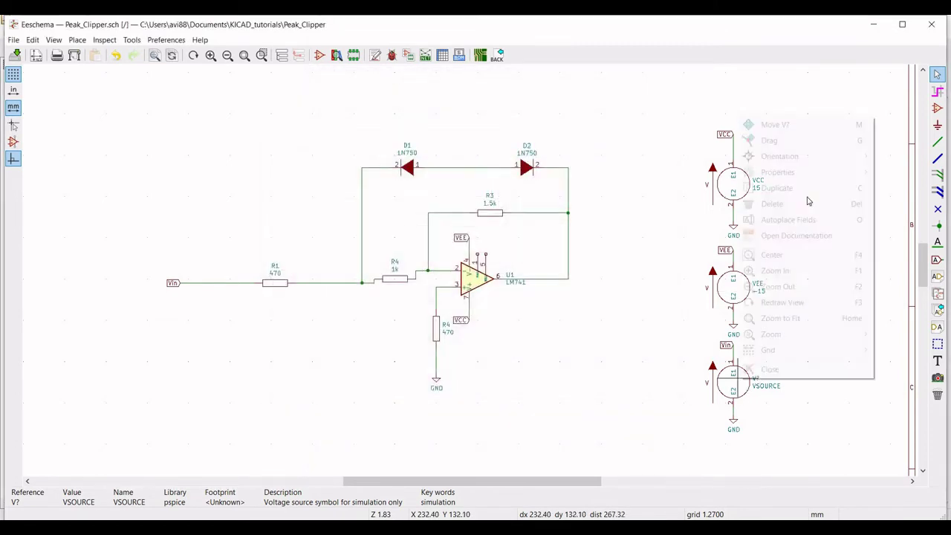
mouse_move(777, 172)
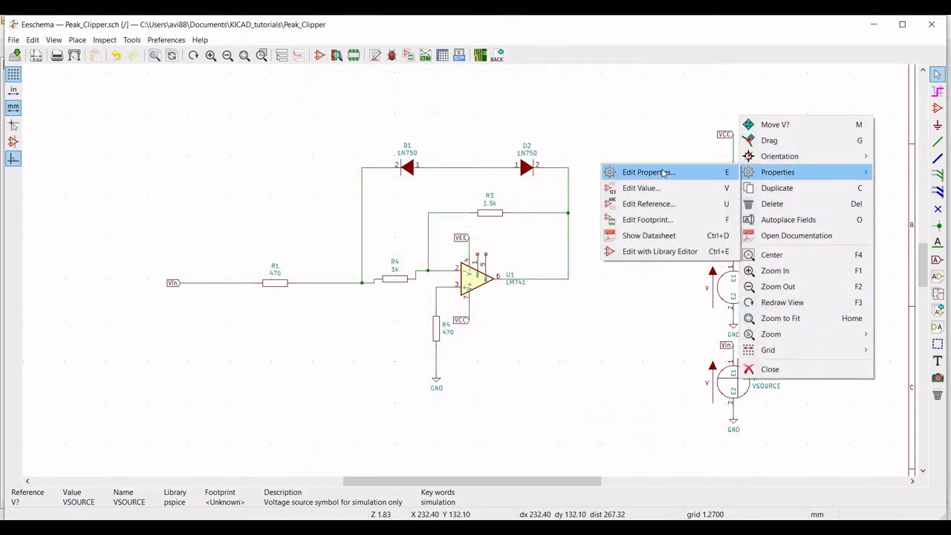
click(663, 172)
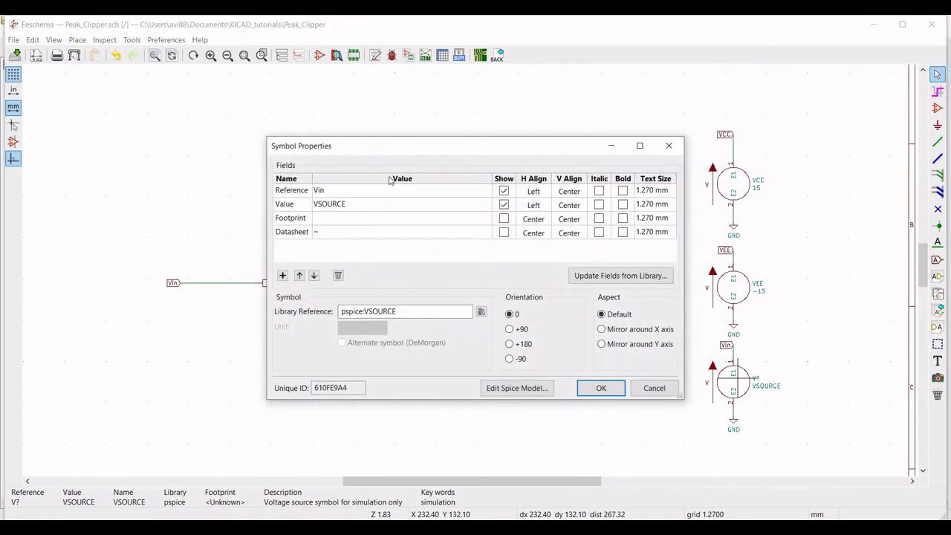
text(Vin)
click(362, 207)
- Set Vin's SPICE model to a sinusoidal source with DC offset 0, amplitude 5 and frequency 1k, and apply the properties
click(517, 388)
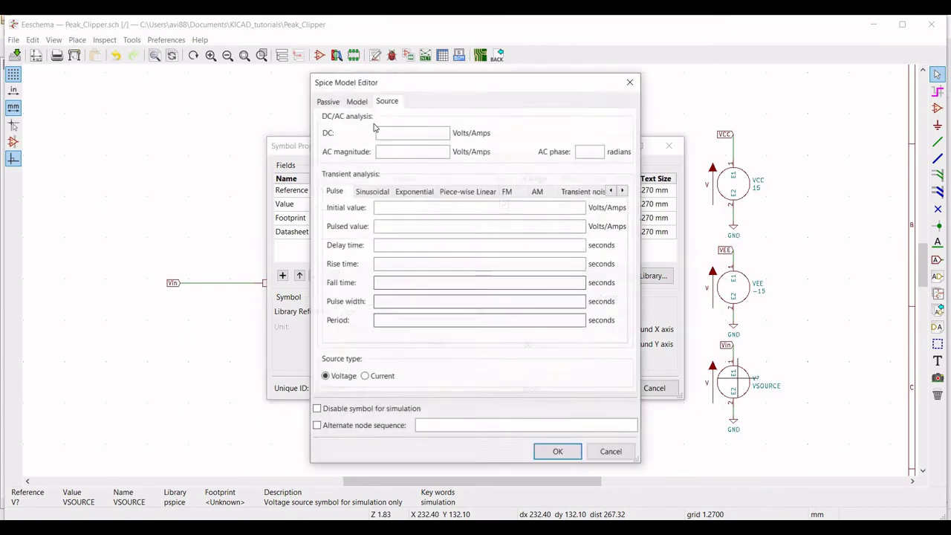
click(371, 190)
click(420, 210)
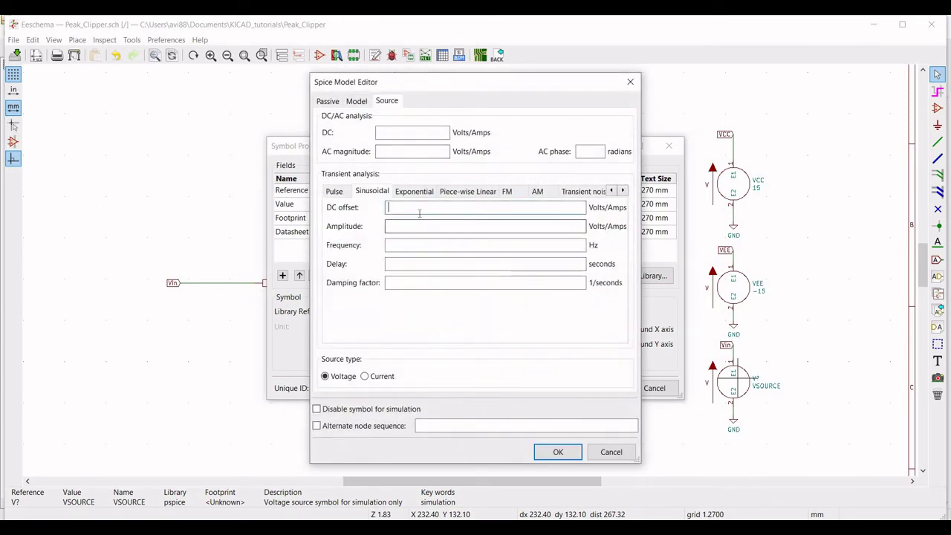
click(404, 225)
click(397, 243)
text(1)
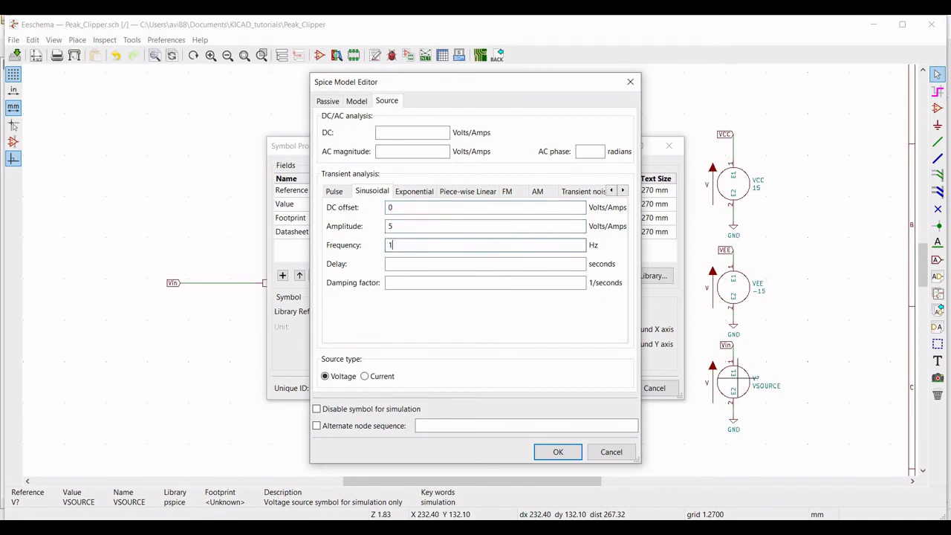
text(k)
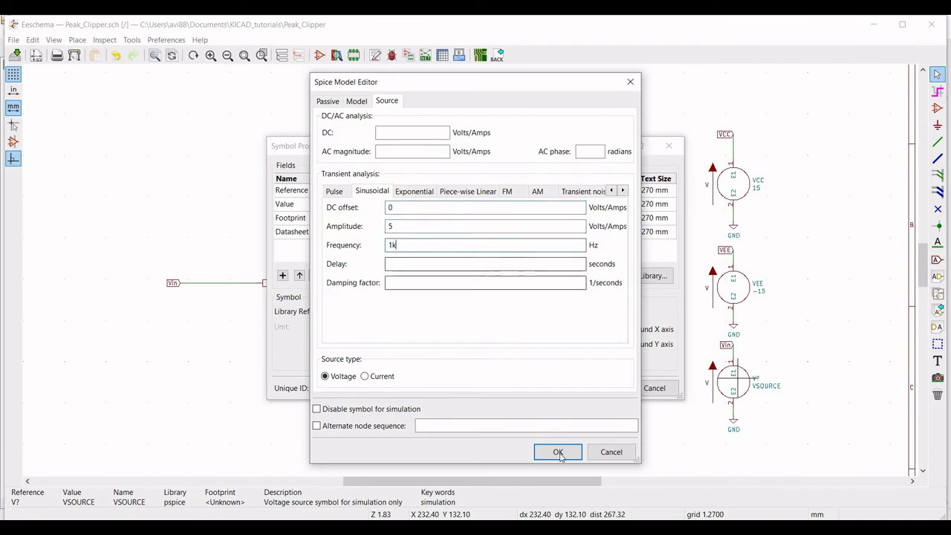
click(558, 451)
click(601, 388)
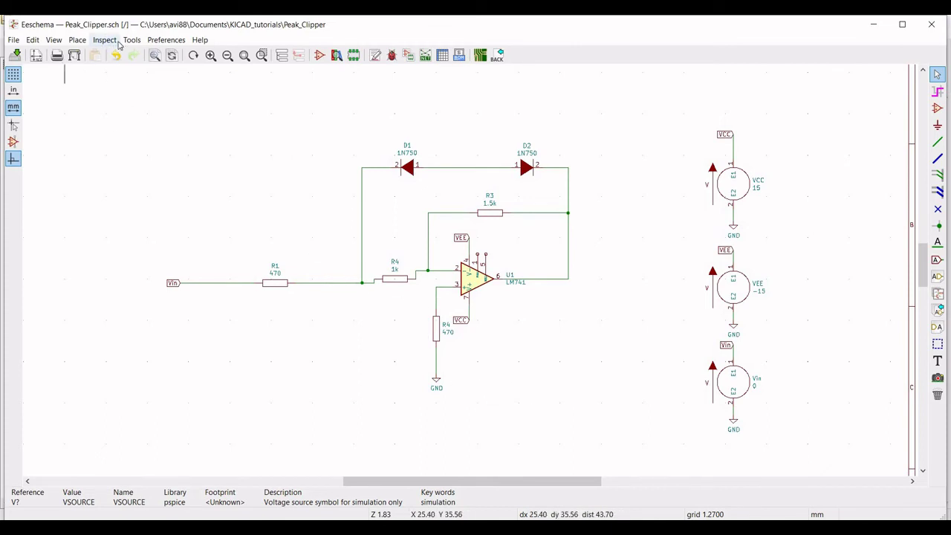
- Place the graphic text ".tran 4m 8m" in the empty area above the Vin label near R1 and save the schematic
click(77, 40)
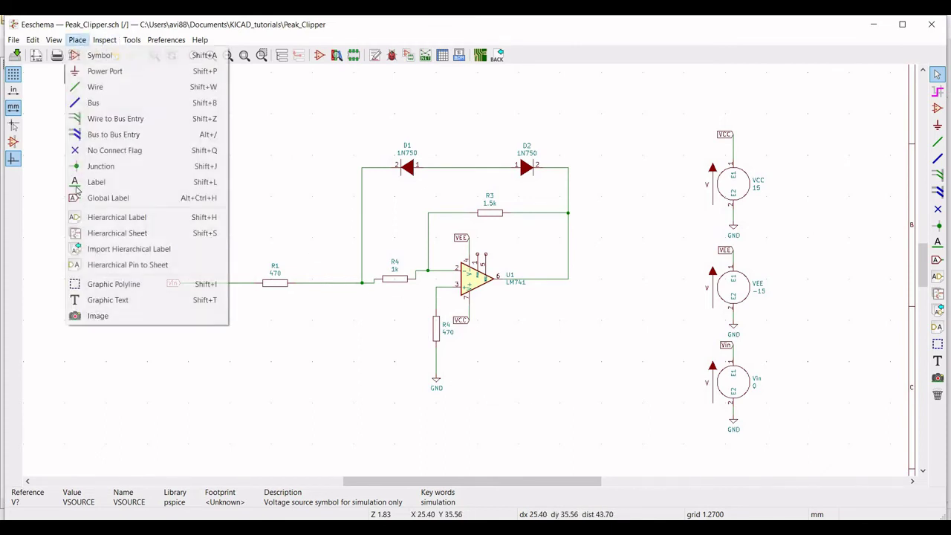
key(Return)
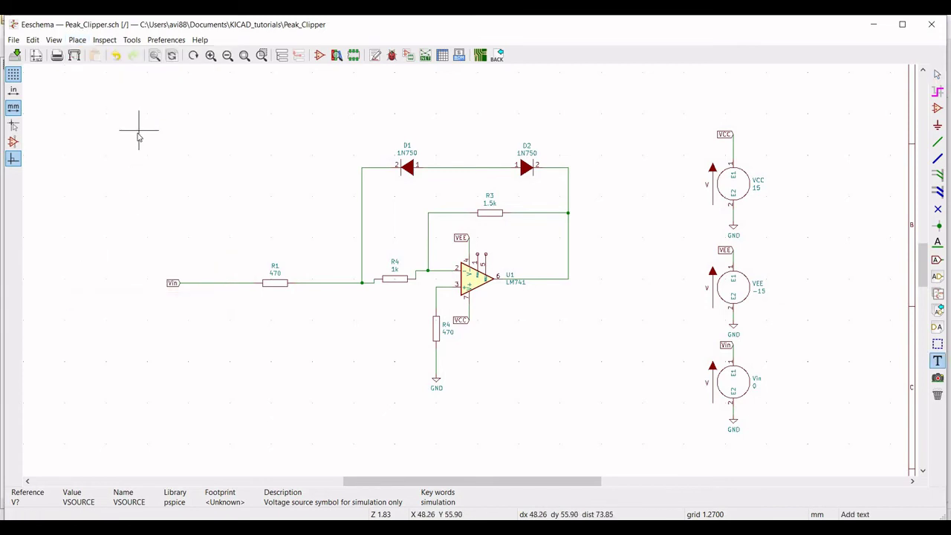
click(128, 170)
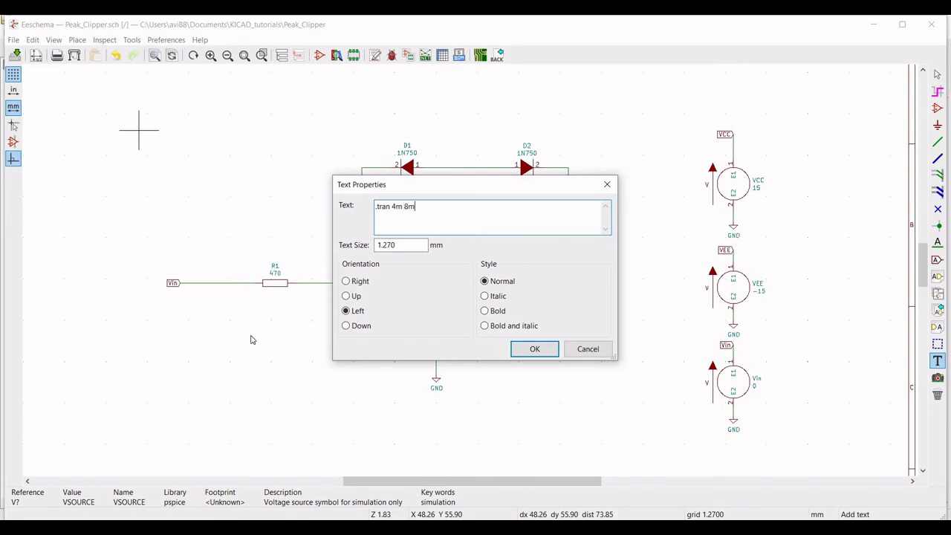
click(534, 349)
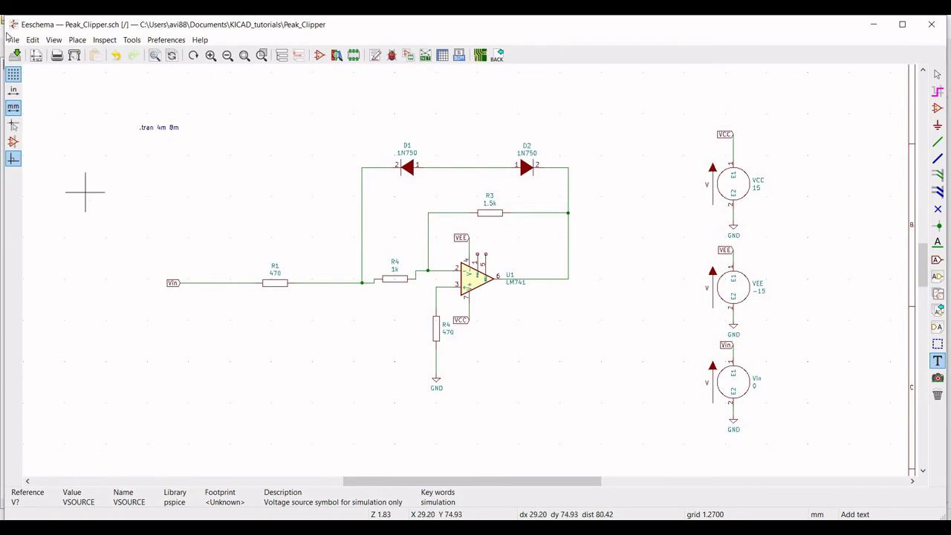
click(15, 54)
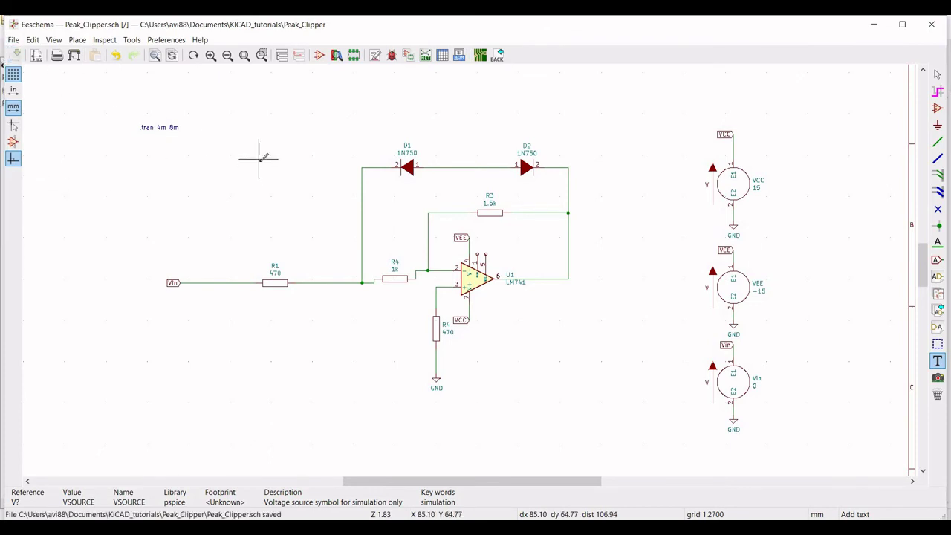
key(Escape)
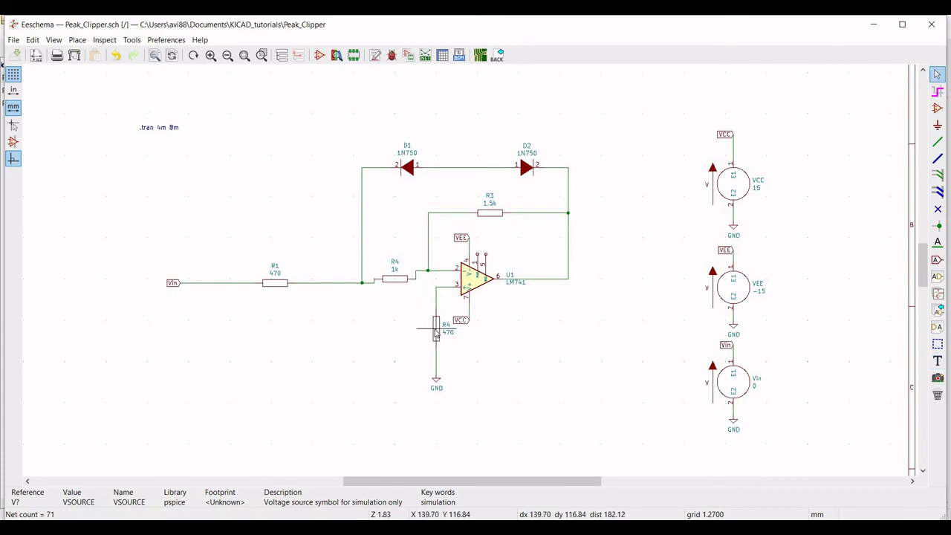
- Change the reference of the 470 resistor between the op-amp's non-inverting input and GND to R2, and save the schematic
right_click(436, 328)
mouse_move(503, 121)
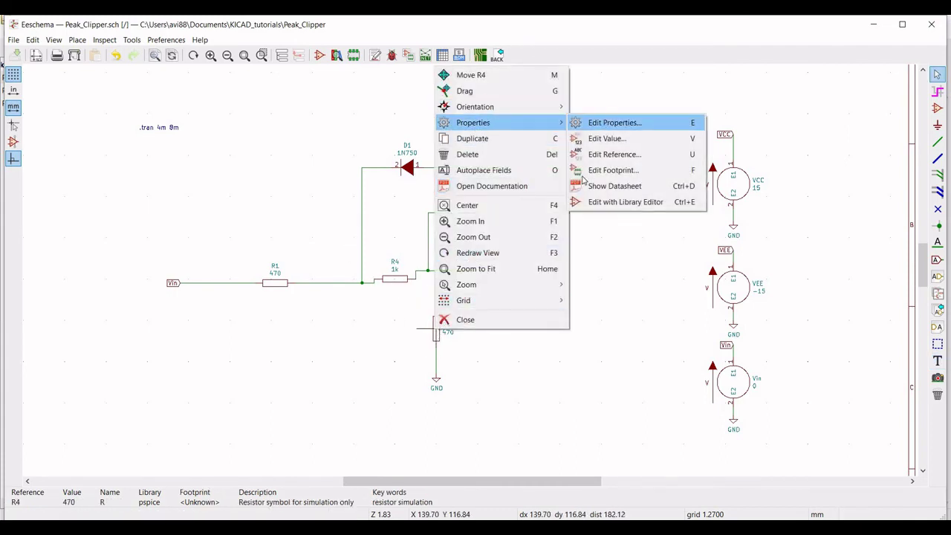
click(615, 121)
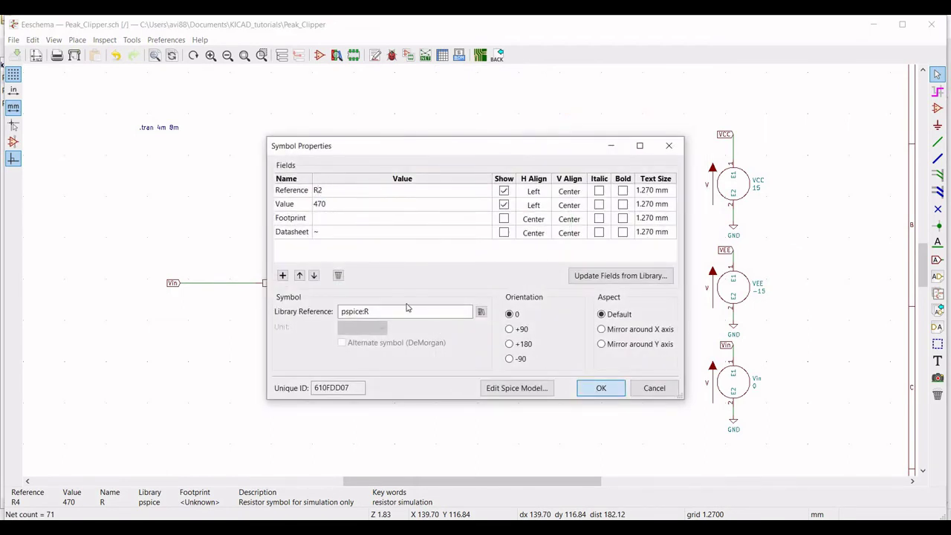
click(600, 389)
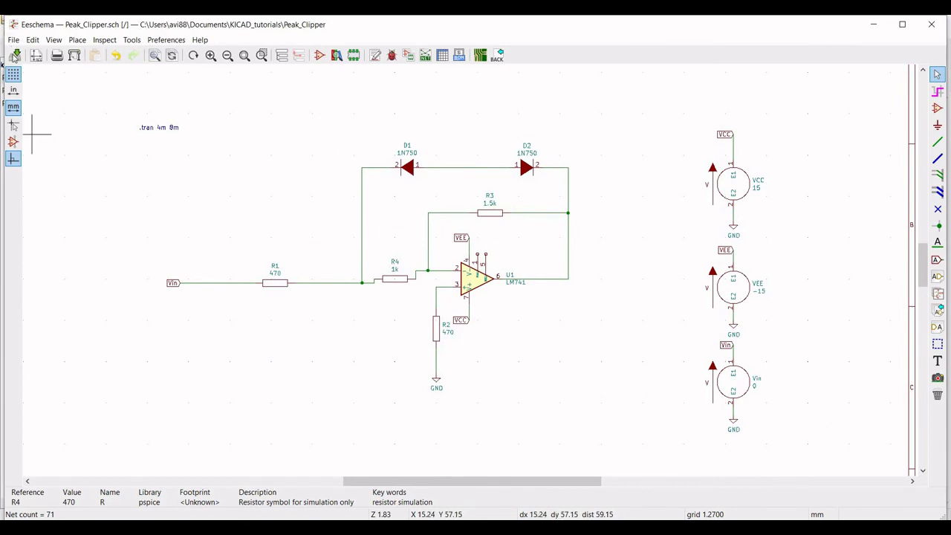
click(15, 55)
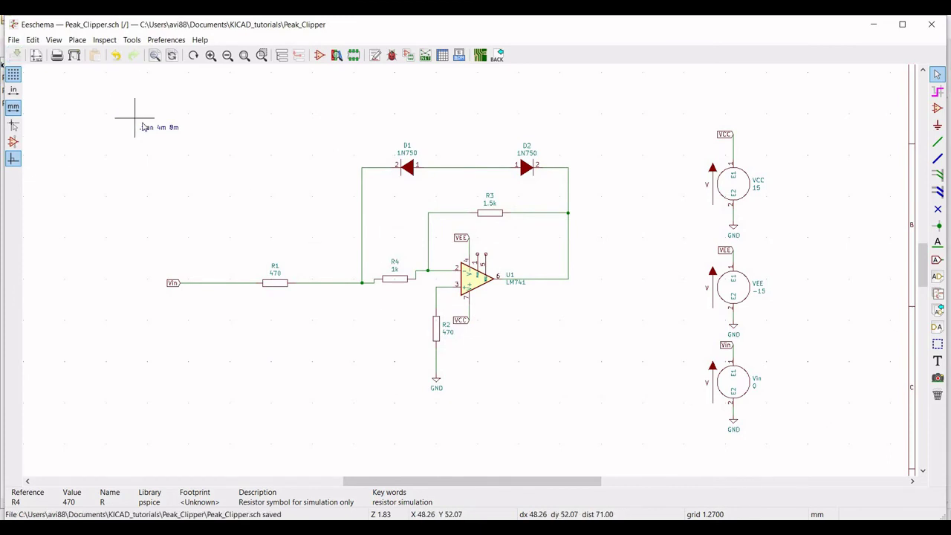
- Open diode D1's symbol properties and set its value to 1N749
scroll(290, 149, down, 1)
click(287, 147)
right_click(287, 145)
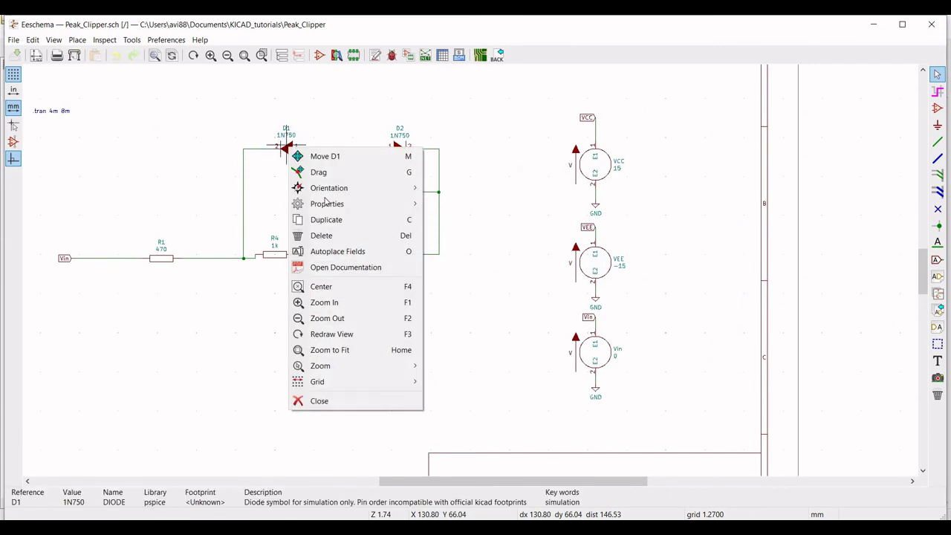
mouse_move(329, 205)
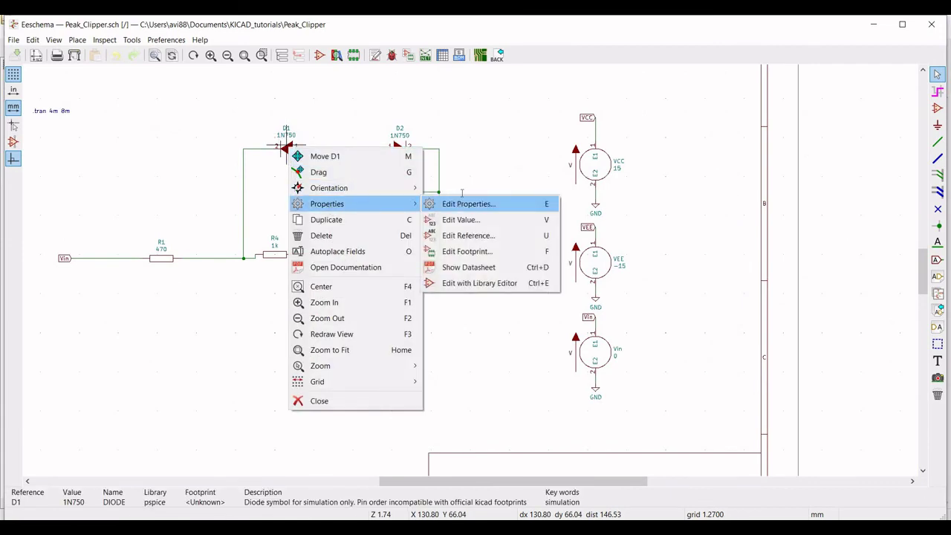
click(463, 201)
click(385, 204)
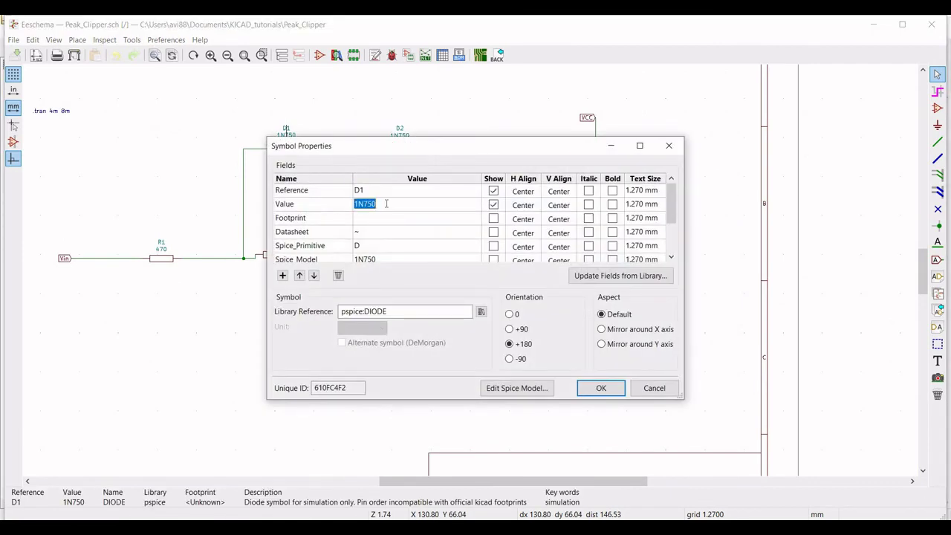
text(1)
- Choose the 1N749 diode from BJT1_model.lib as D1's SPICE model and apply the symbol properties
click(526, 388)
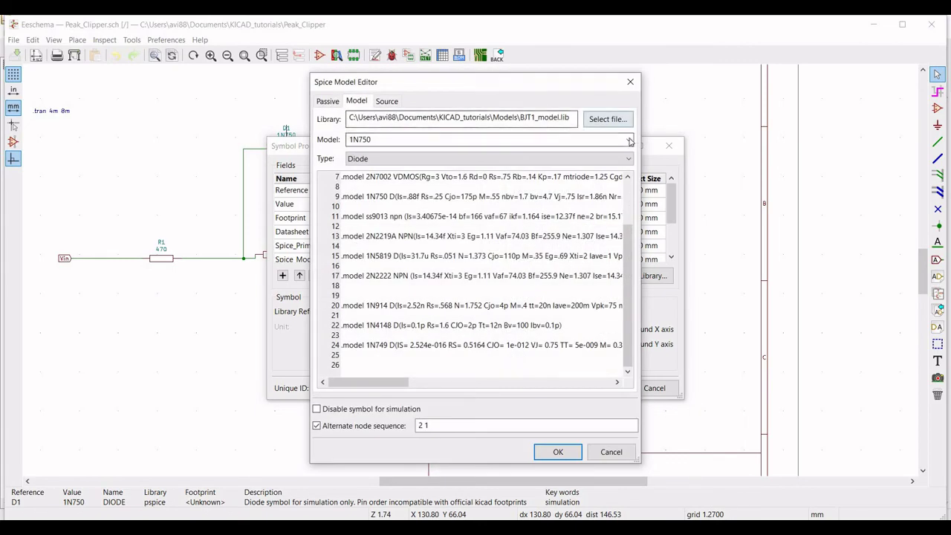
click(375, 138)
click(358, 172)
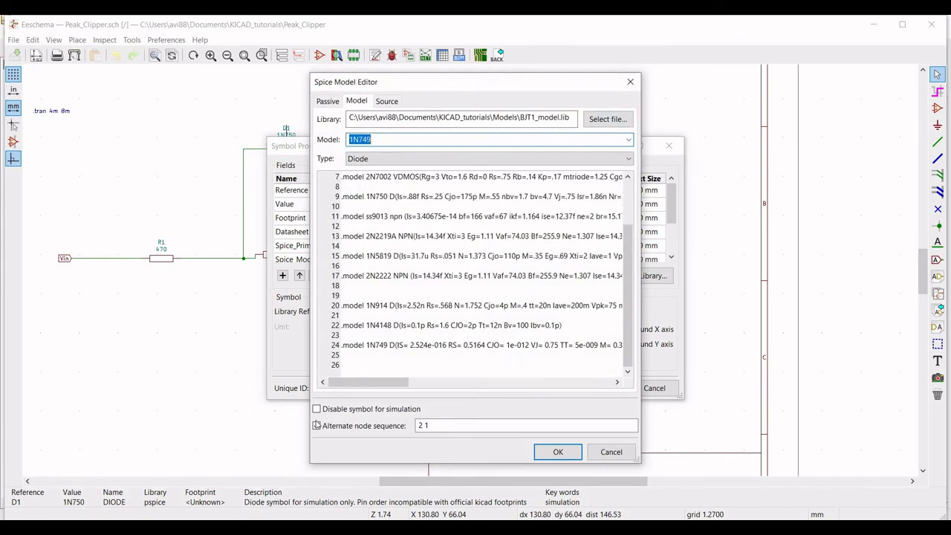
click(556, 452)
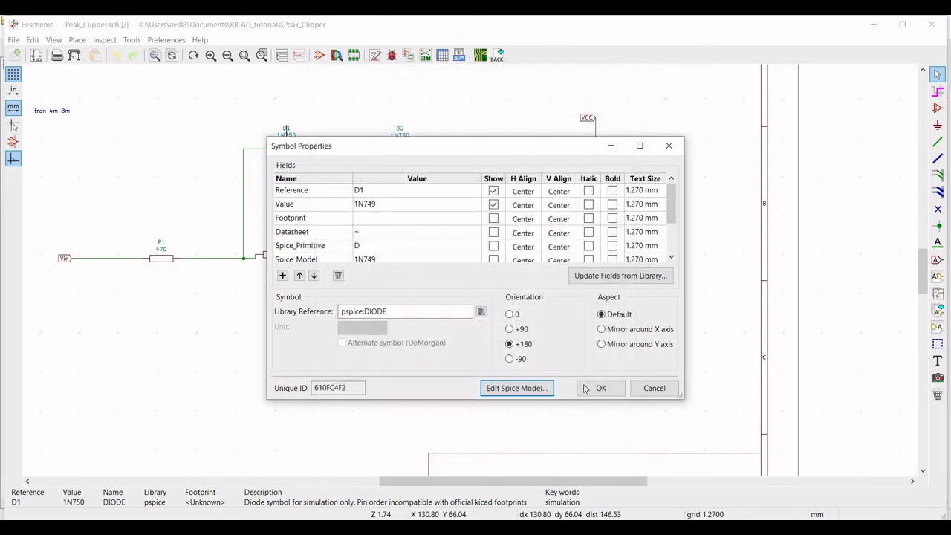
key(Return)
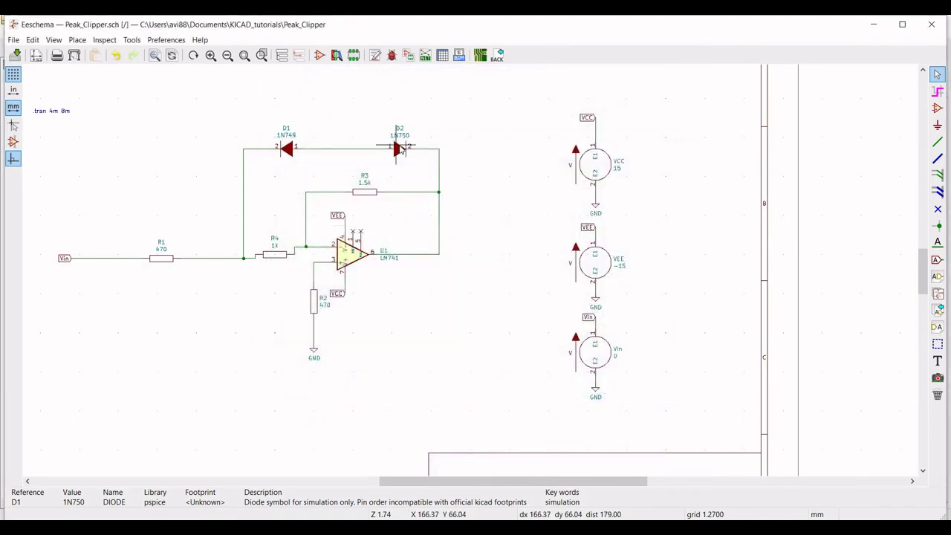
- Open diode D2's symbol properties and set its value to 1N749
right_click(398, 148)
mouse_move(480, 203)
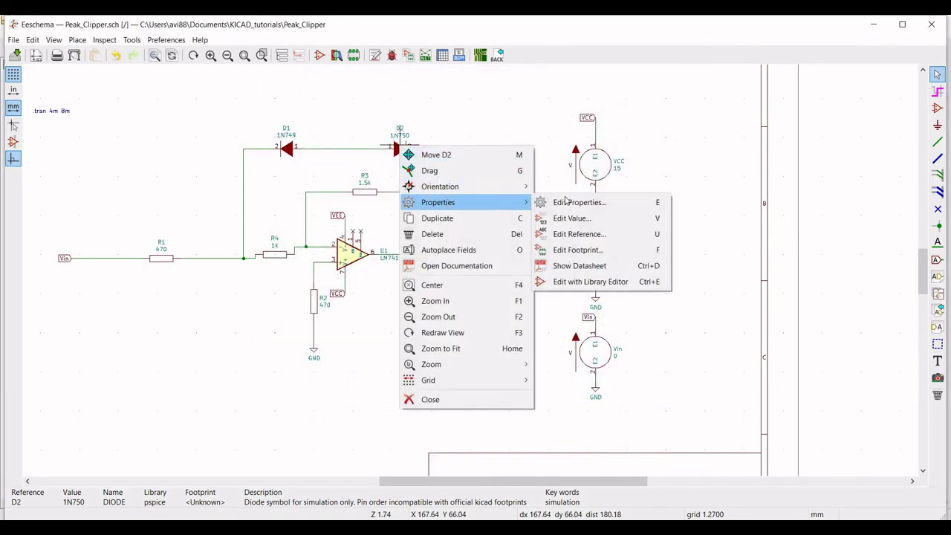
click(562, 201)
click(380, 204)
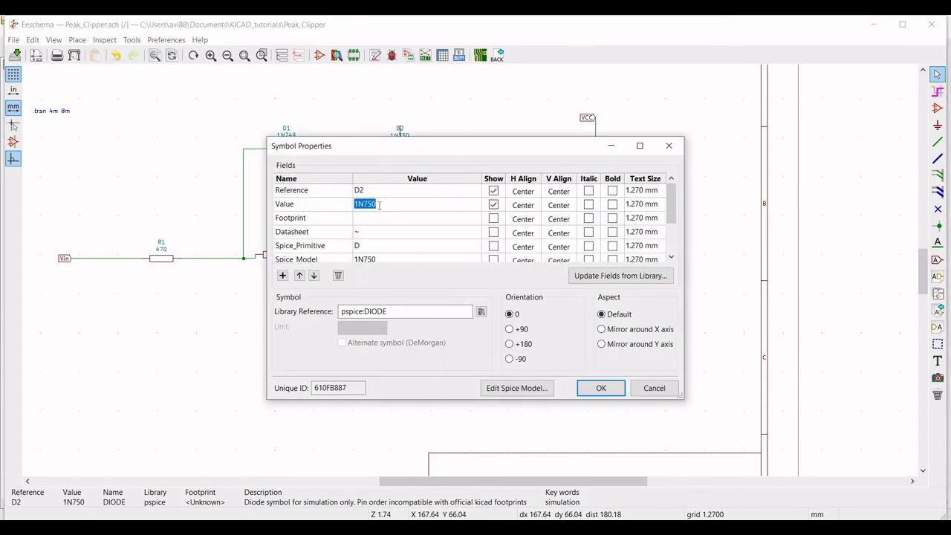
key(BackSpace)
- Assign the 1N749 SPICE model to D2 with alternate node sequence 2 1 enabled, apply the properties and save the schematic
click(490, 387)
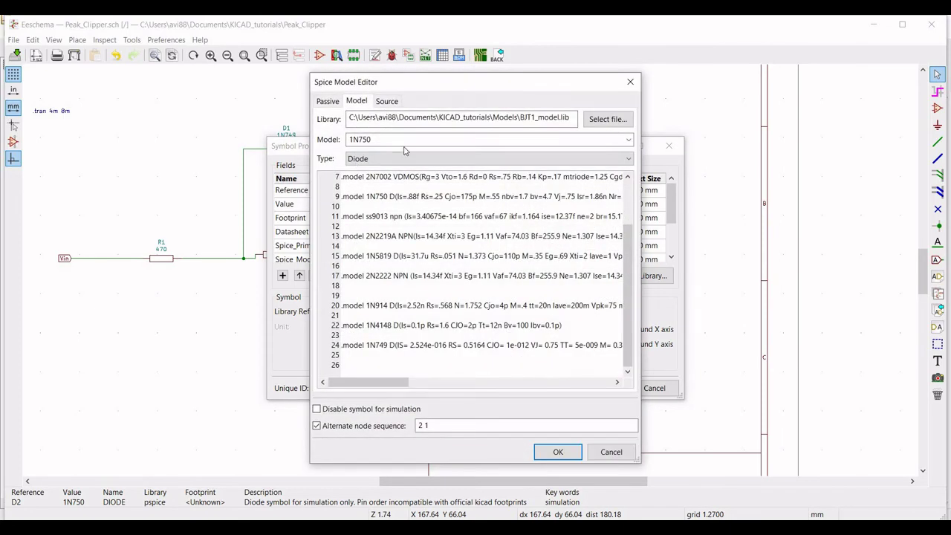
click(520, 138)
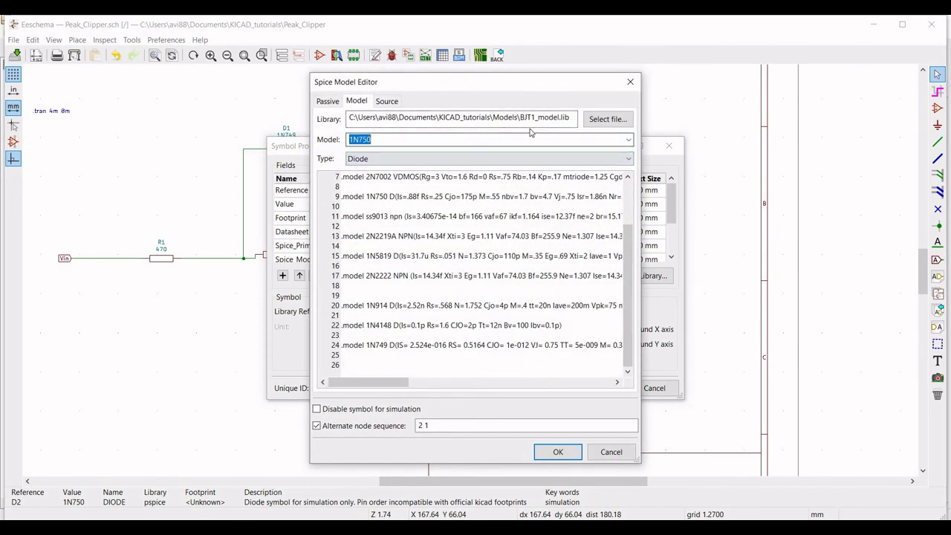
click(627, 138)
click(364, 175)
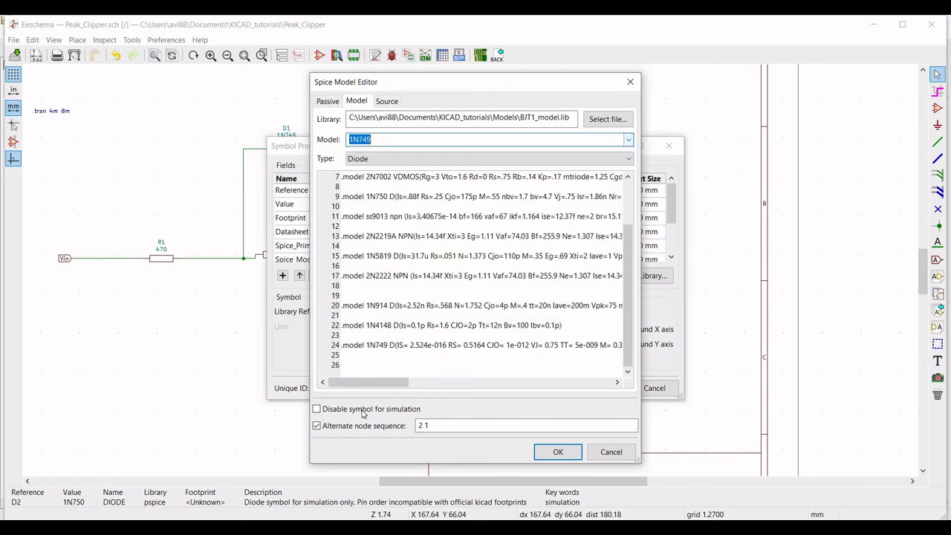
click(317, 424)
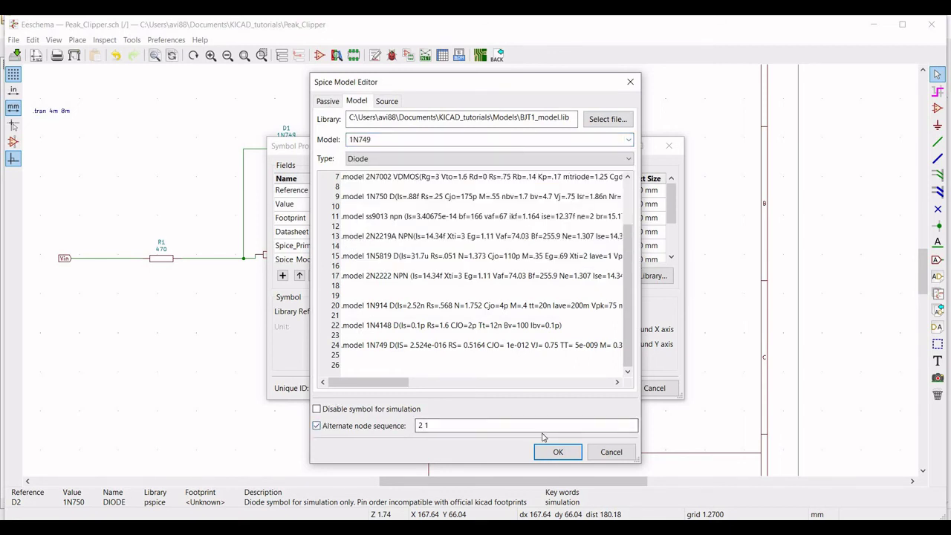
click(556, 451)
key(Return)
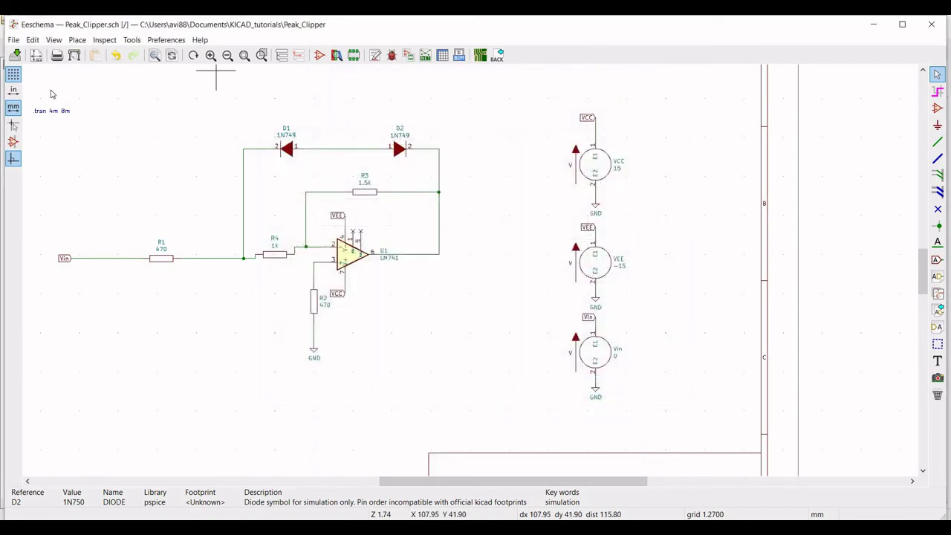
key(ctrl+s)
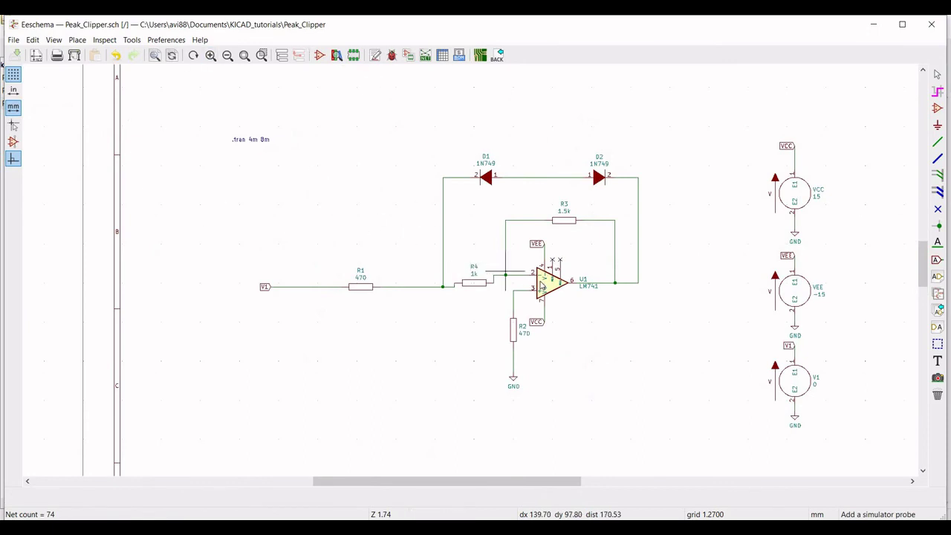
- Check the alternate node sequence in op-amp U1's LM741 SPICE model, accept the dialogs and save the schematic
right_click(543, 284)
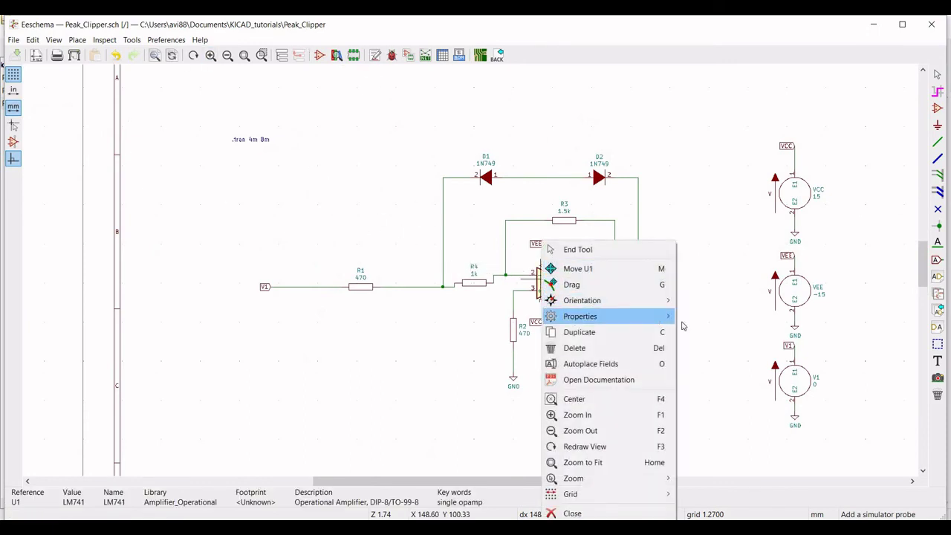
mouse_move(657, 316)
click(709, 318)
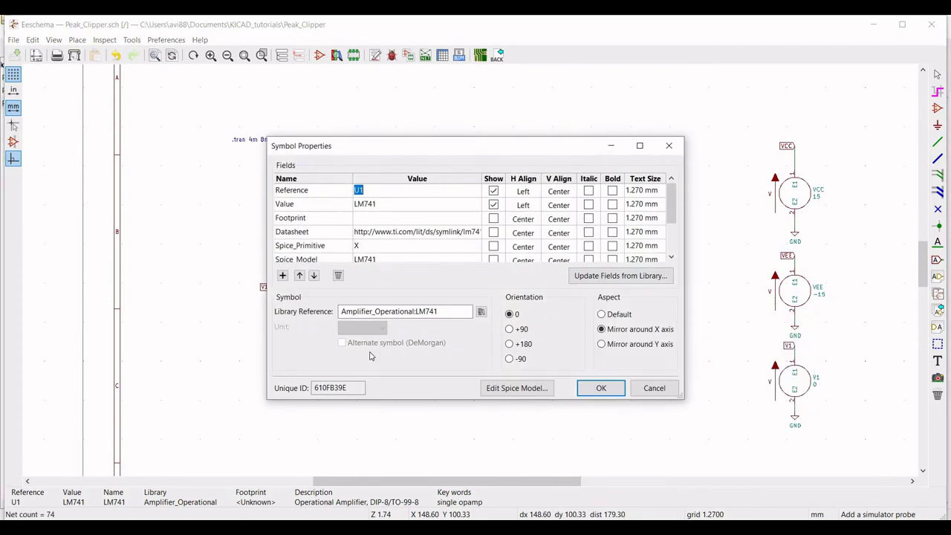
click(516, 387)
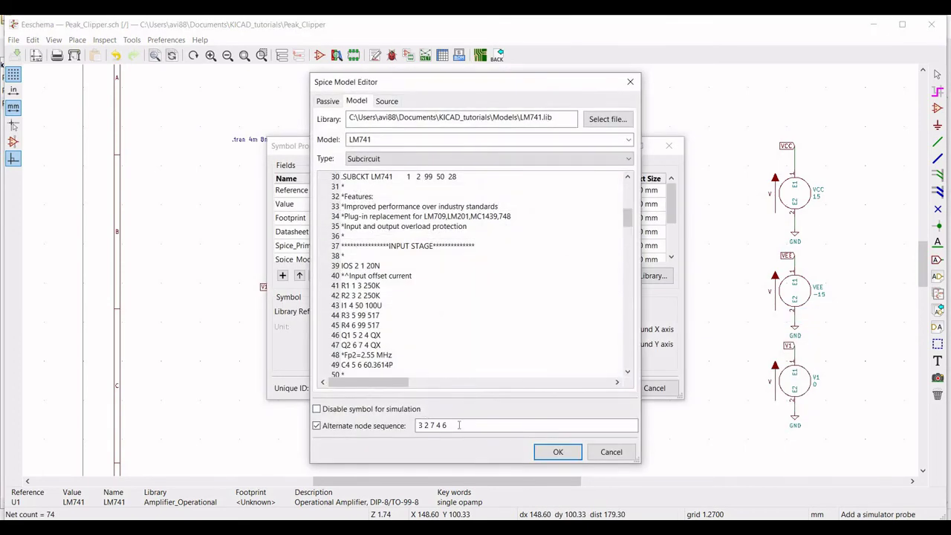
click(459, 425)
key(Home)
key(shift+End)
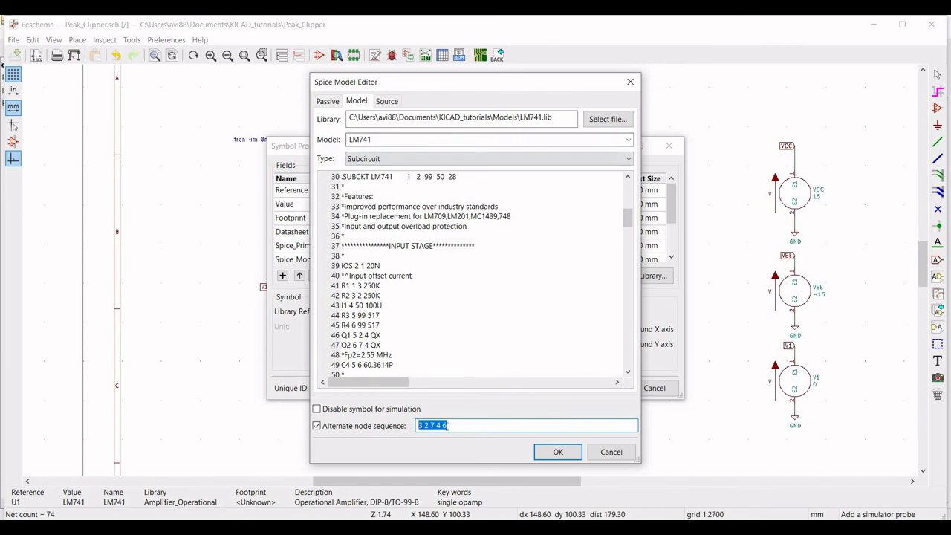
click(553, 453)
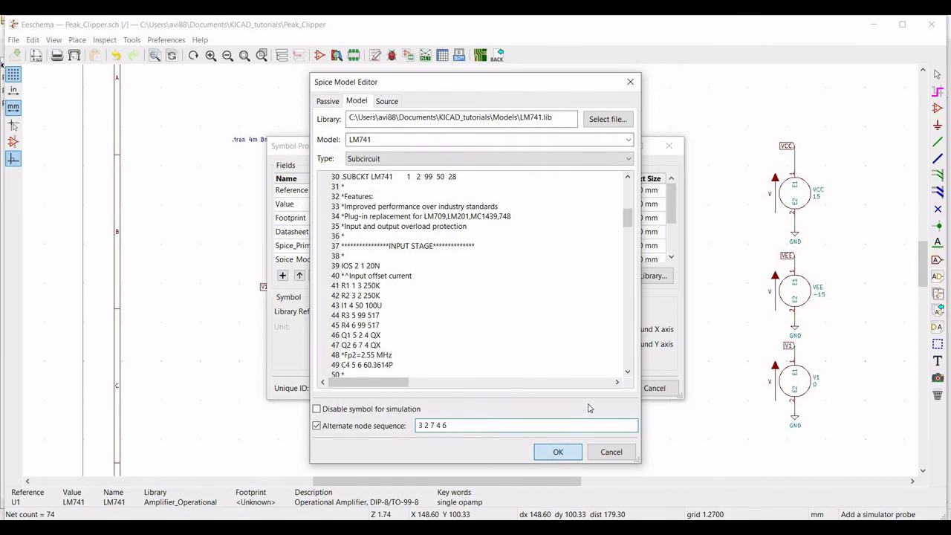
click(598, 385)
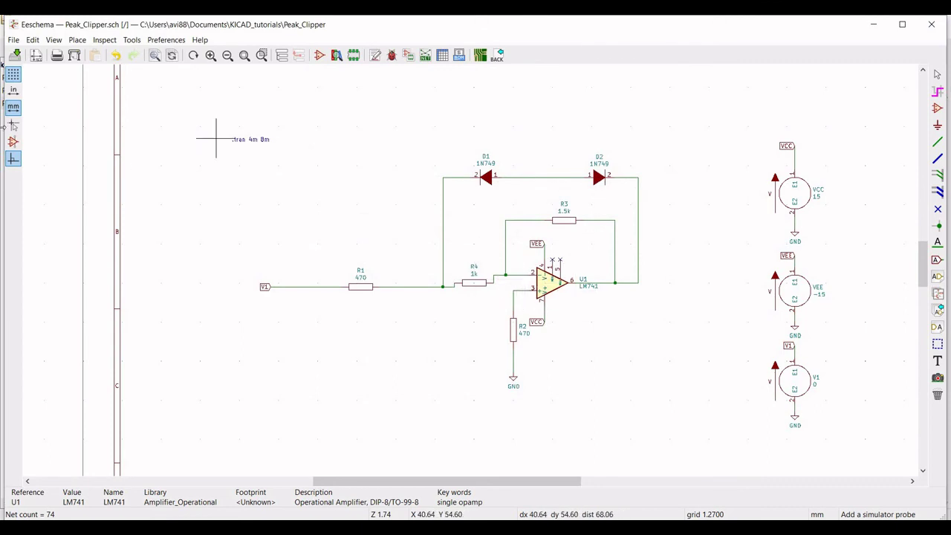
click(19, 57)
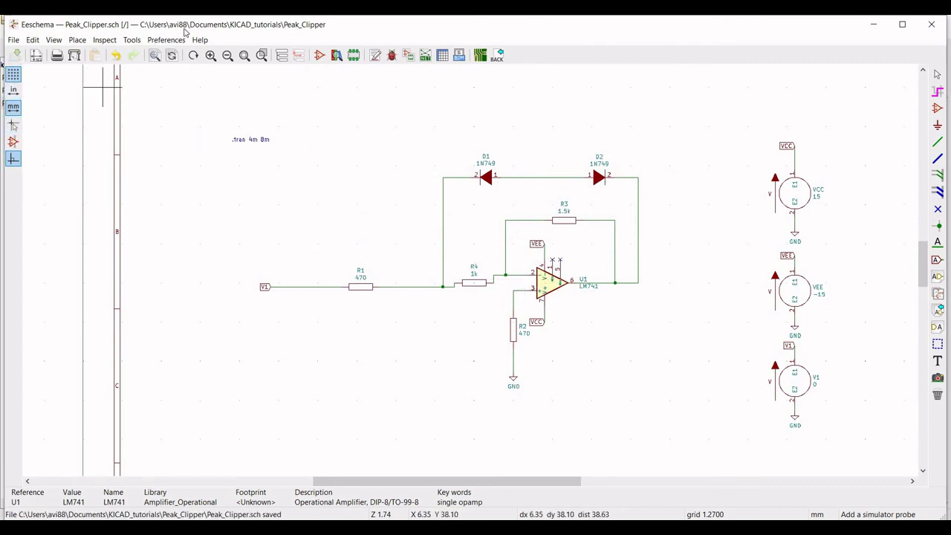
- Open the Spice Simulator and run the transient simulation of the circuit
click(131, 39)
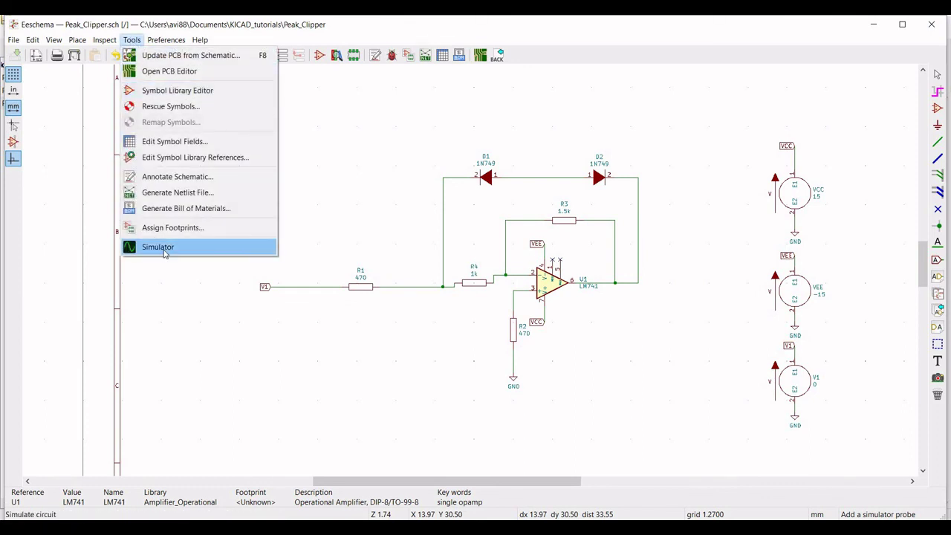
click(171, 246)
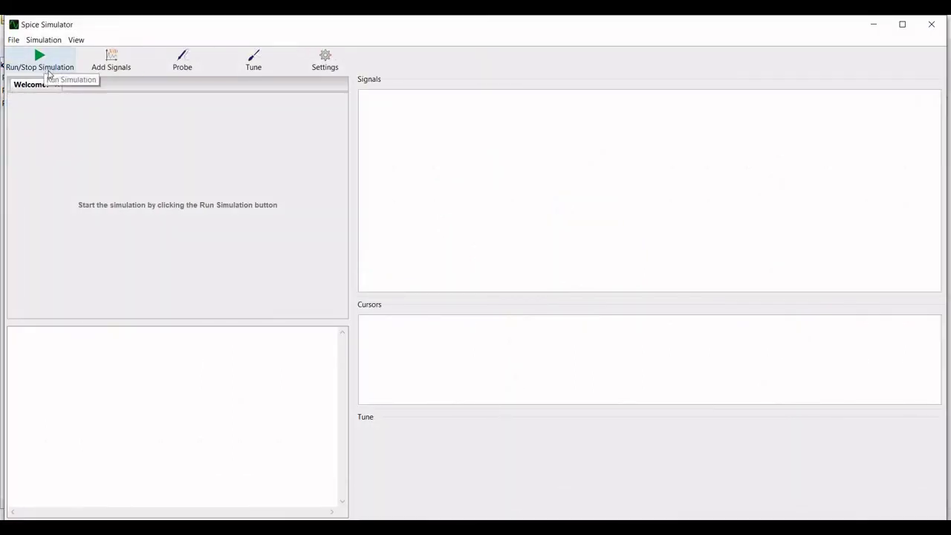
click(43, 66)
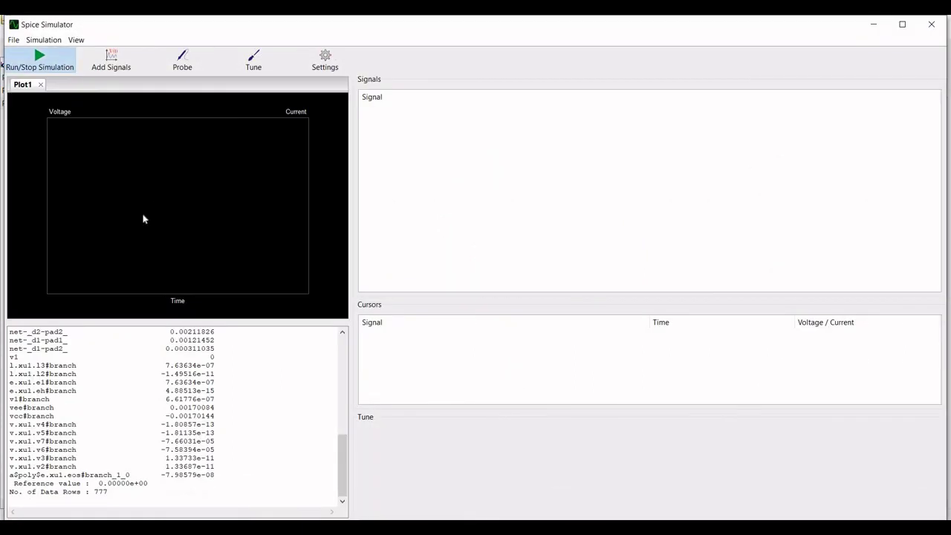
- Probe the input wire between the V1 label and R1, and return to the simulator plot
click(195, 72)
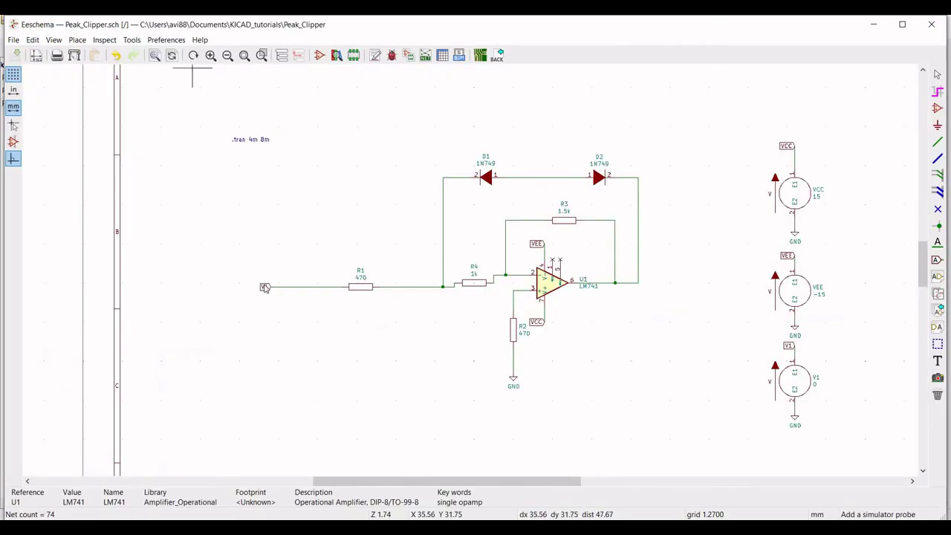
click(314, 287)
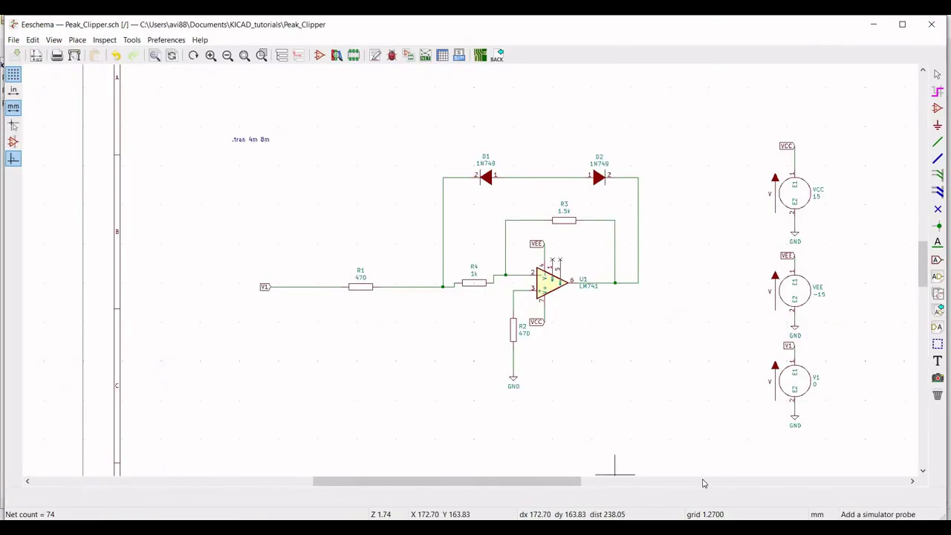
mouse_move(703, 483)
click(669, 476)
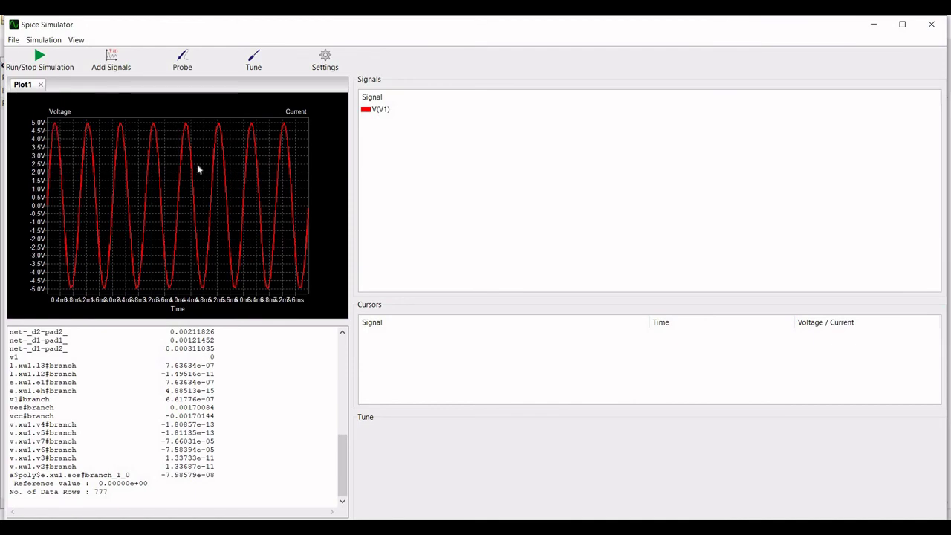
- Probe the op-amp's output wire to add its voltage to the plot, and return to the simulator
click(182, 59)
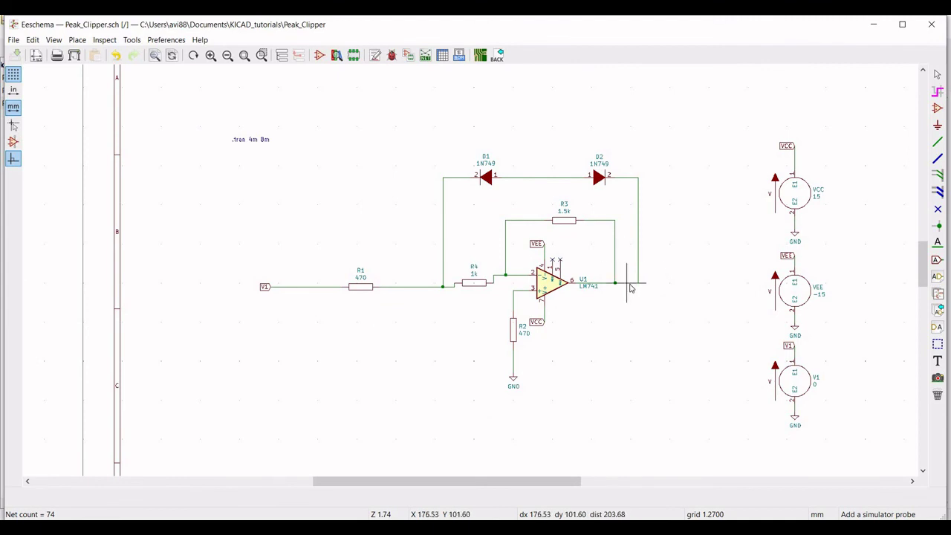
click(565, 528)
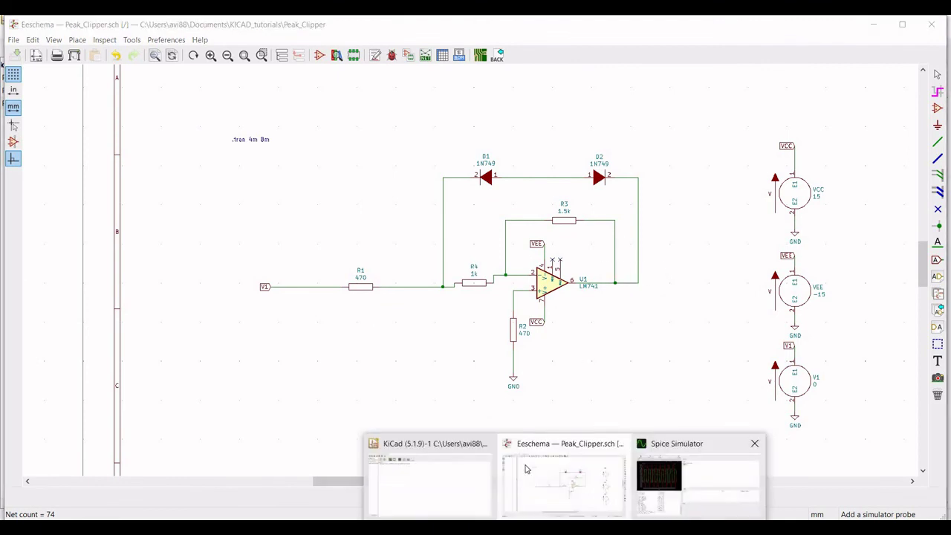
click(347, 364)
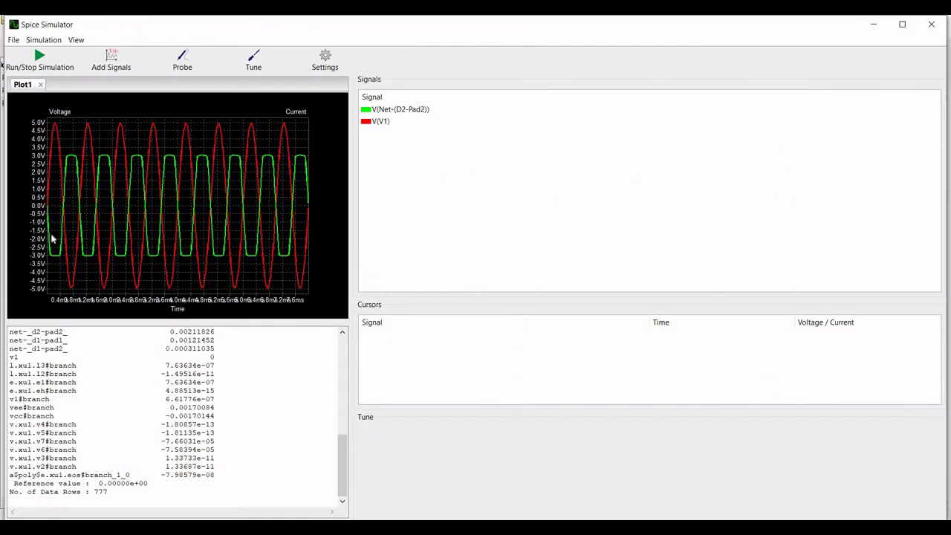